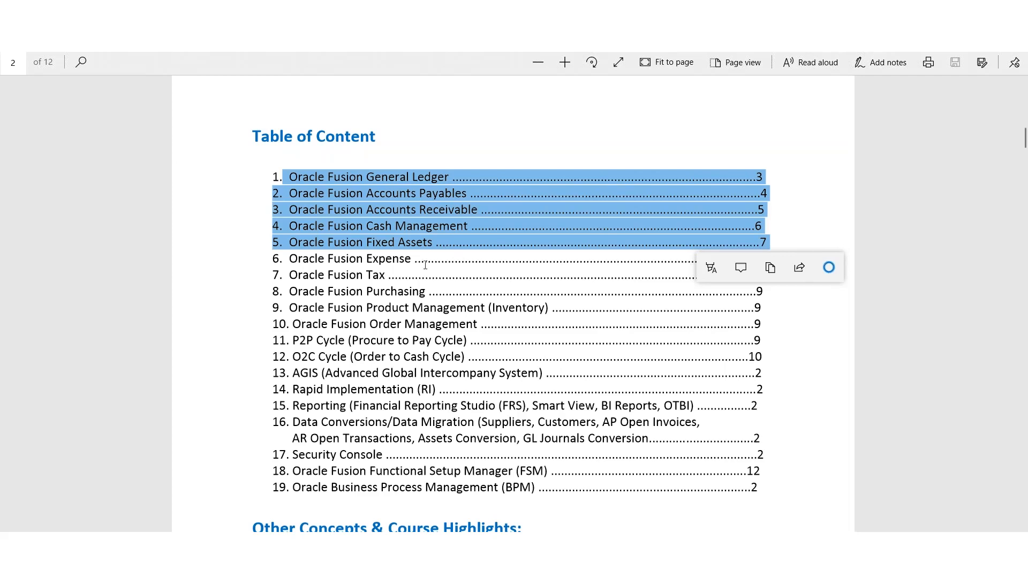
- Review the table of contents, highlighting the Expense and Tax modules, the Purchasing through O2C Cycle entries, and the data conversion topic
{"action": "left_click_drag", "start_coordinate": [289, 259], "coordinate": [774, 273]}
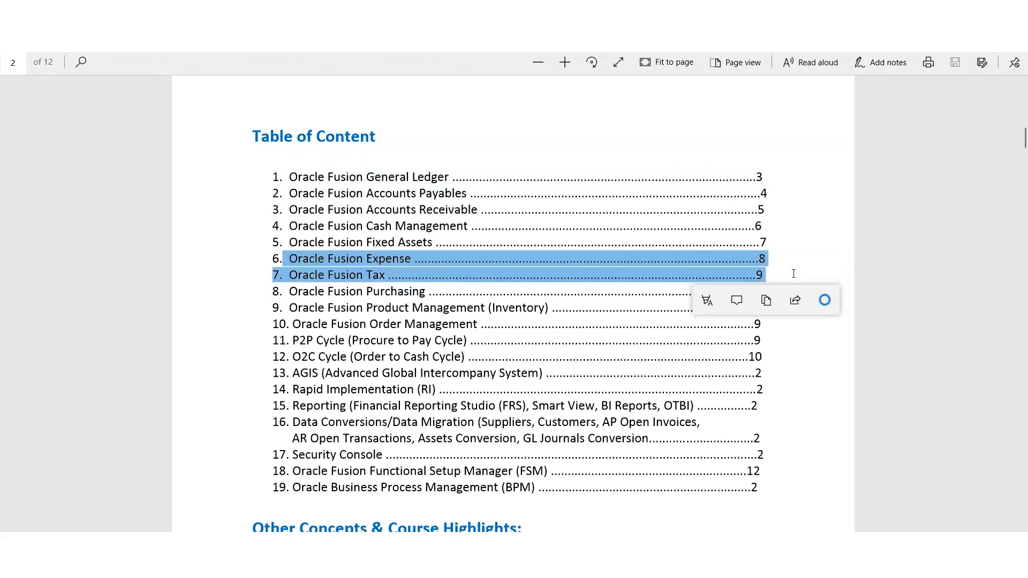
{"action": "left_click_drag", "start_coordinate": [290, 291], "coordinate": [786, 348]}
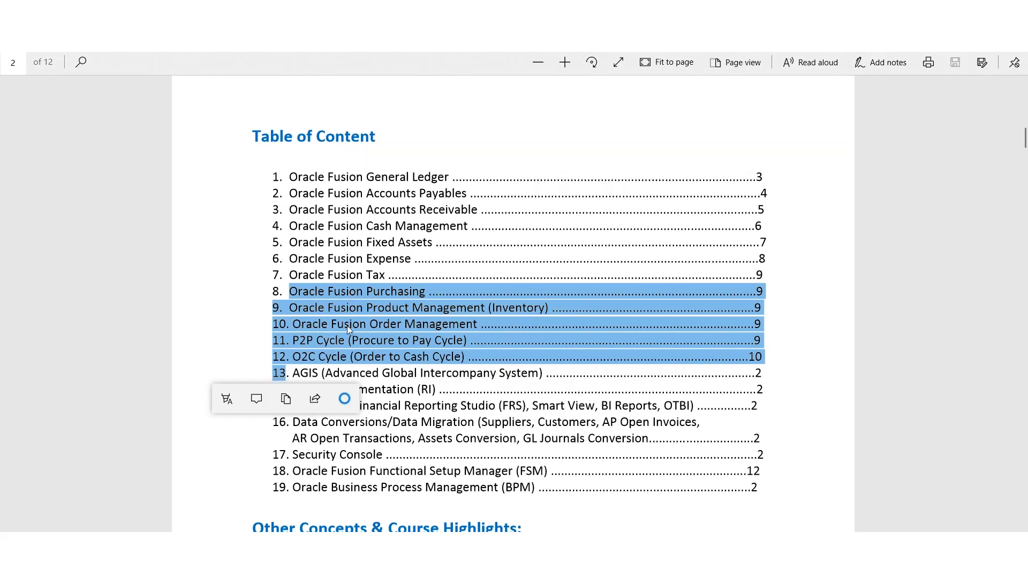
{"action": "scroll", "coordinate": [346, 327], "scroll_direction": "down", "scroll_amount": 3}
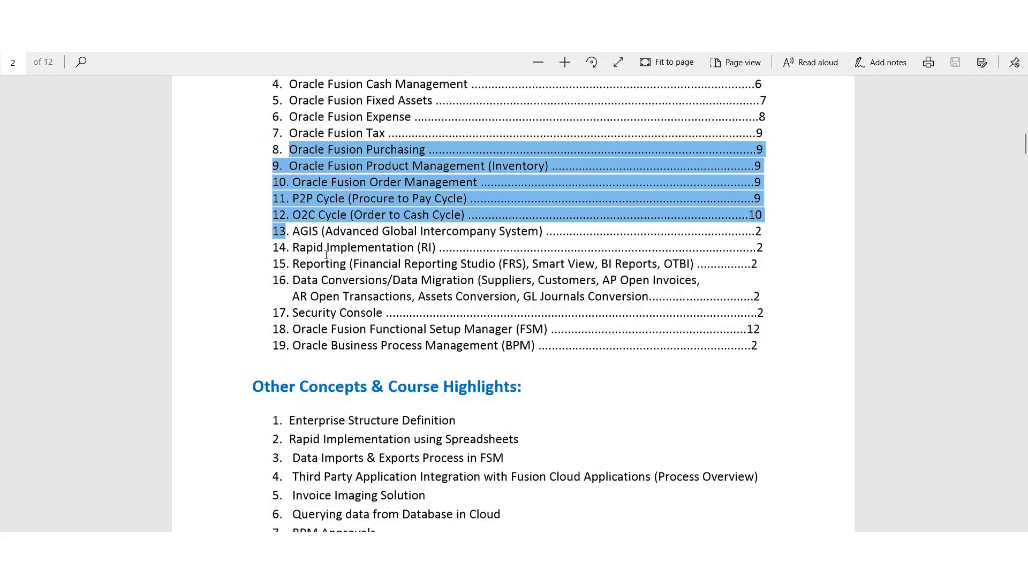
{"action": "left_click_drag", "start_coordinate": [292, 231], "coordinate": [547, 345]}
{"action": "left_click", "coordinate": [666, 291]}
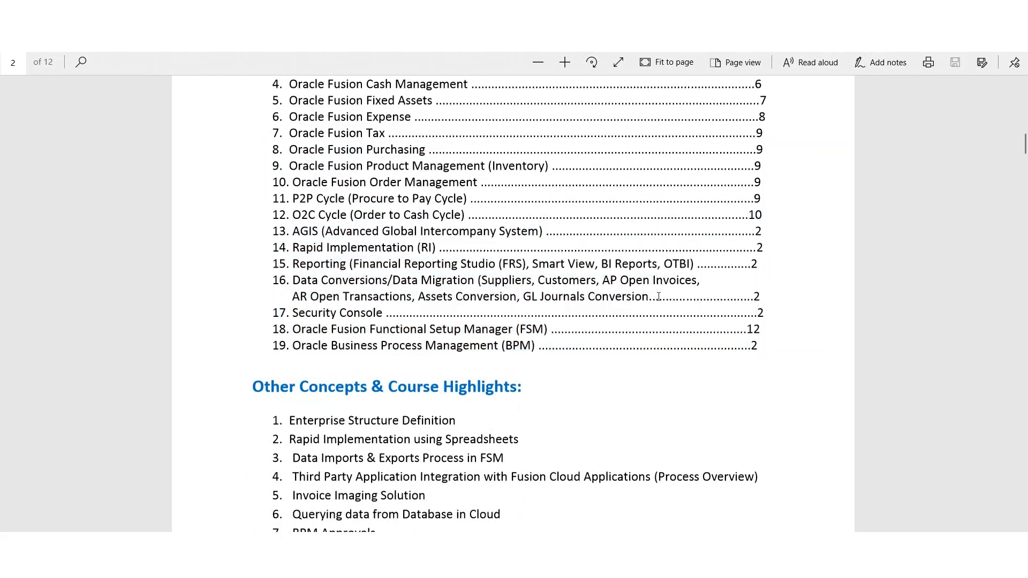
{"action": "left_click_drag", "start_coordinate": [645, 303], "coordinate": [264, 274]}
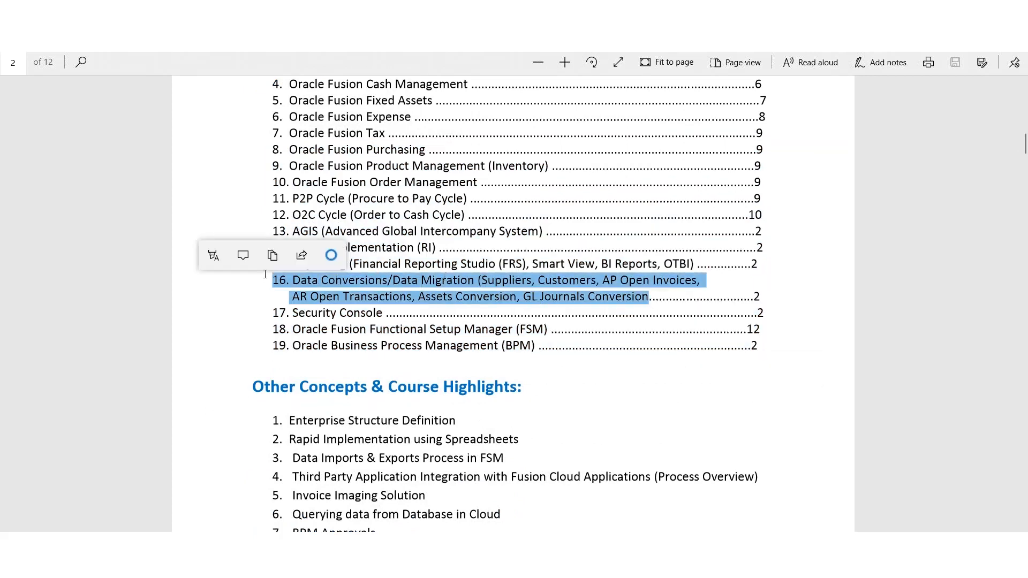
{"action": "left_click", "coordinate": [450, 319]}
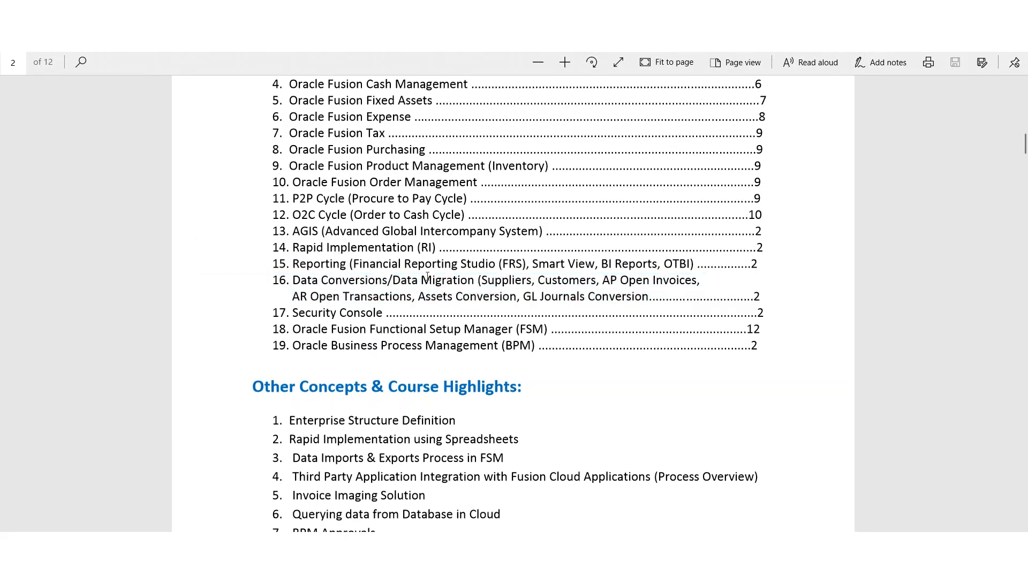
- Review the Other Concepts & Course Highlights list, highlighting the entries on fresh environment learning and EBS comparisons
{"action": "scroll", "coordinate": [373, 359], "scroll_direction": "down", "scroll_amount": 5}
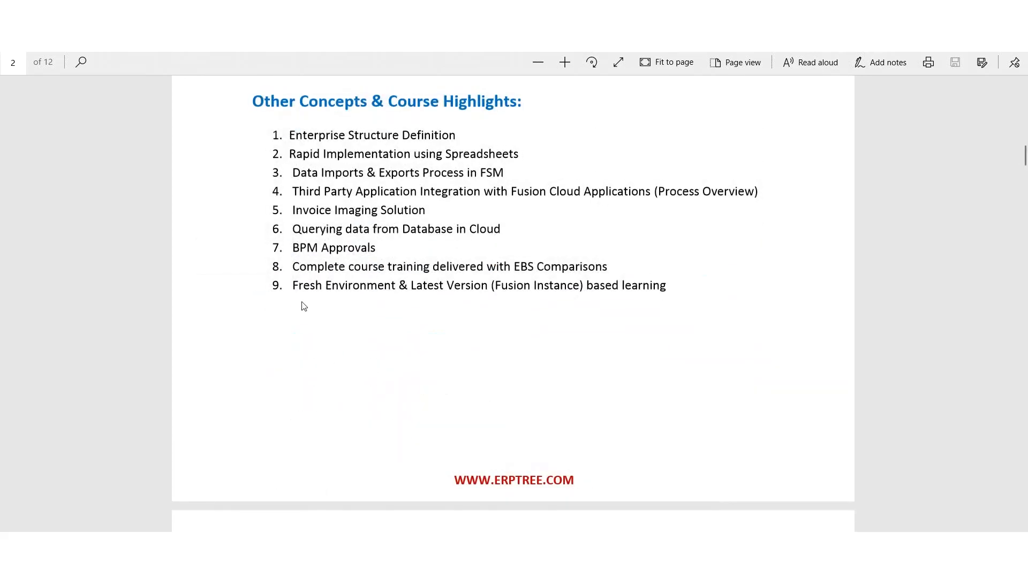
{"action": "left_click_drag", "start_coordinate": [294, 282], "coordinate": [694, 270]}
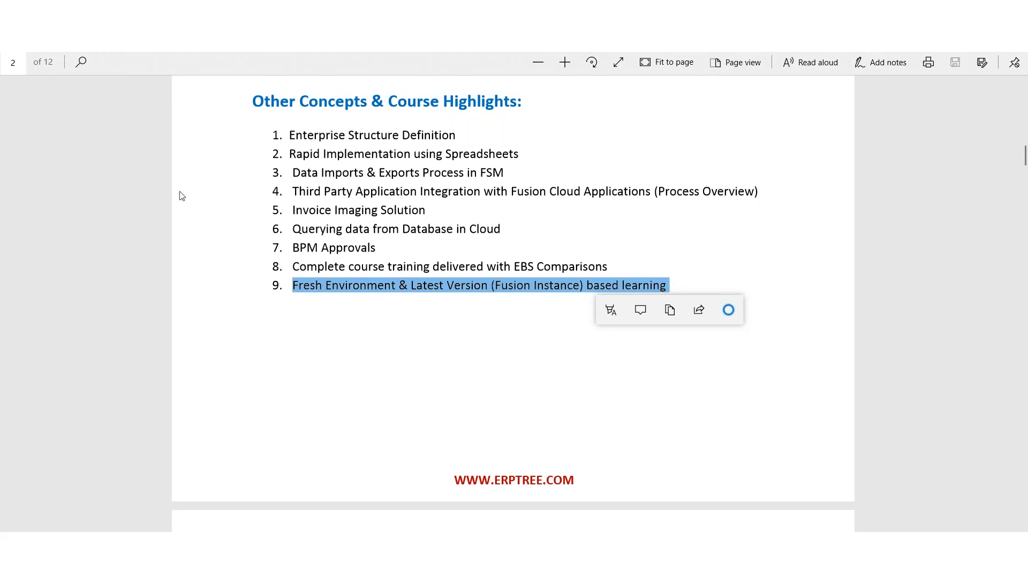
{"action": "left_click", "coordinate": [287, 283]}
{"action": "left_click_drag", "start_coordinate": [293, 268], "coordinate": [620, 263]}
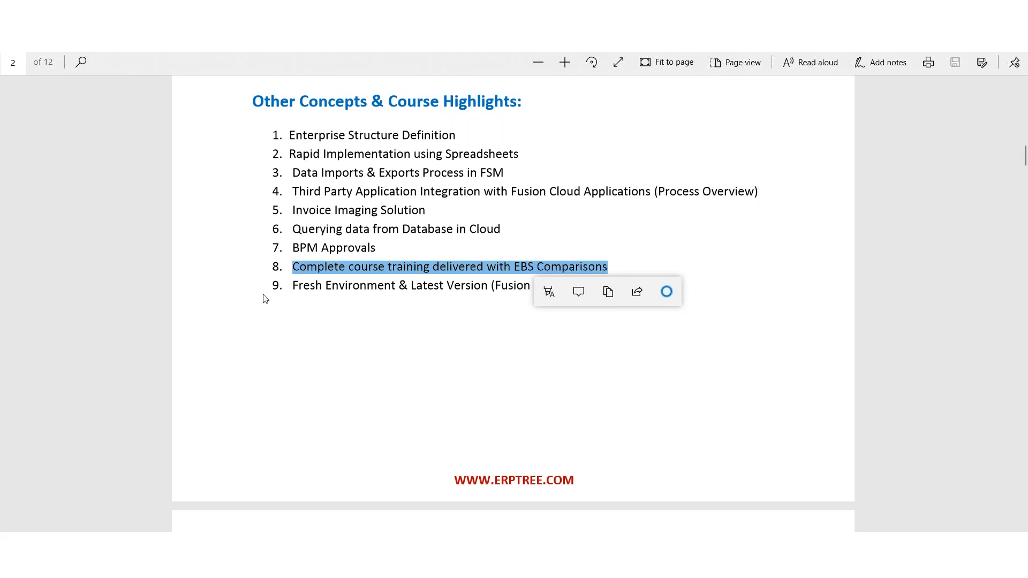
{"action": "left_click", "coordinate": [370, 231]}
- Examine the Oracle Fusion General Ledger topics, covering basic configuration and transaction process
{"action": "scroll", "coordinate": [371, 231], "scroll_direction": "down", "scroll_amount": 8}
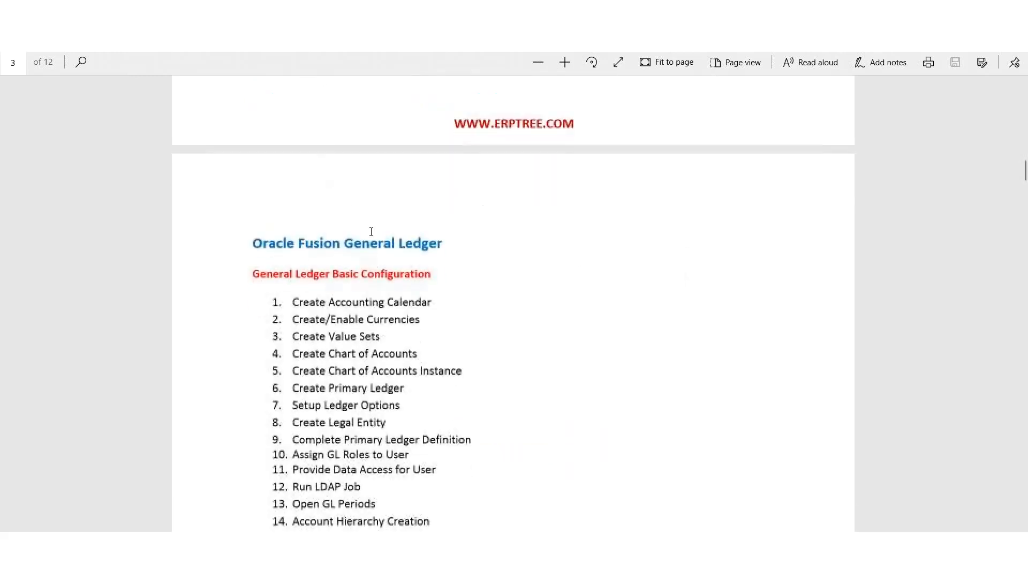
{"action": "scroll", "coordinate": [371, 232], "scroll_direction": "down", "scroll_amount": 1}
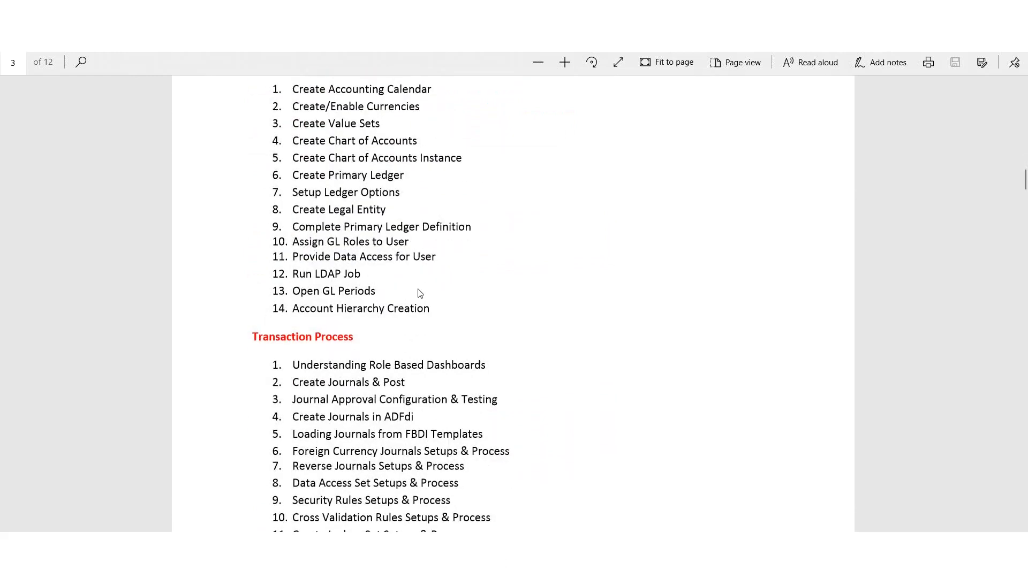
{"action": "scroll", "coordinate": [419, 293], "scroll_direction": "up", "scroll_amount": 2}
{"action": "scroll", "coordinate": [486, 391], "scroll_direction": "down", "scroll_amount": 1}
{"action": "scroll", "coordinate": [486, 391], "scroll_direction": "down", "scroll_amount": 12}
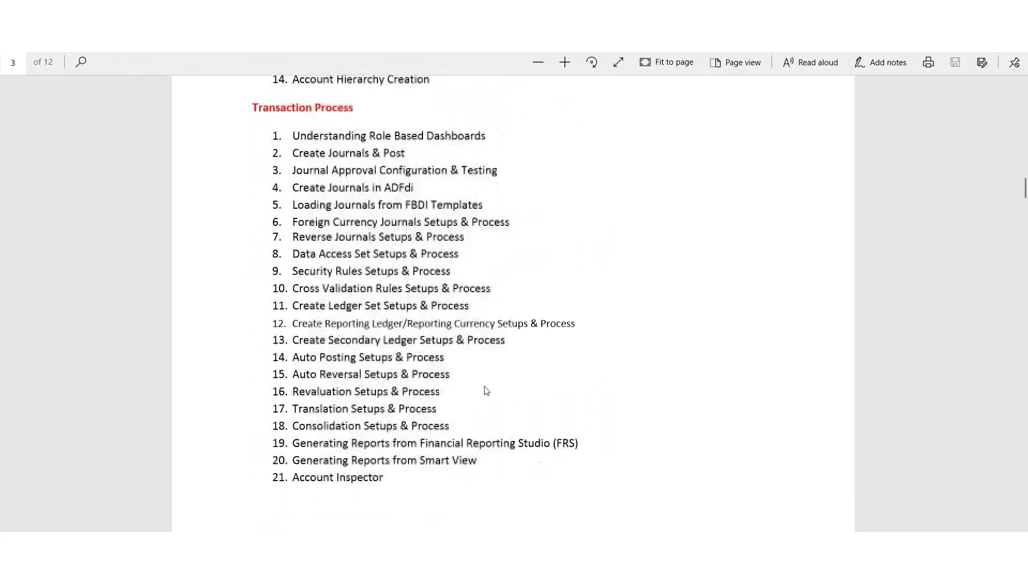
{"action": "scroll", "coordinate": [486, 391], "scroll_direction": "down", "scroll_amount": 4}
{"action": "scroll", "coordinate": [486, 391], "scroll_direction": "up", "scroll_amount": 3}
{"action": "scroll", "coordinate": [486, 392], "scroll_direction": "down", "scroll_amount": 2}
- Examine the Payables and Receivables configuration and transaction process topics in the course outline
{"action": "scroll", "coordinate": [486, 392], "scroll_direction": "down", "scroll_amount": 12}
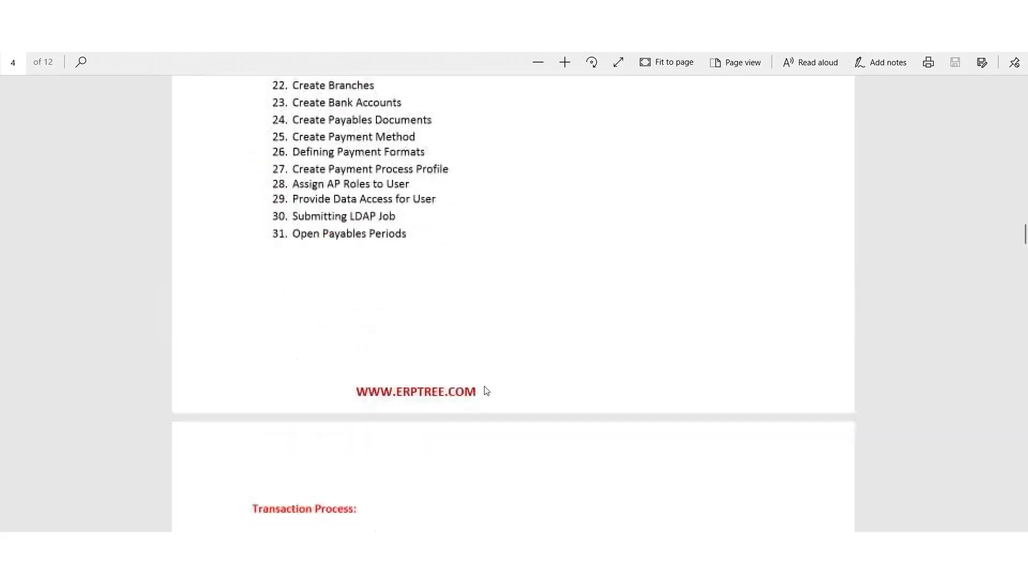
{"action": "scroll", "coordinate": [401, 174], "scroll_direction": "down", "scroll_amount": 1}
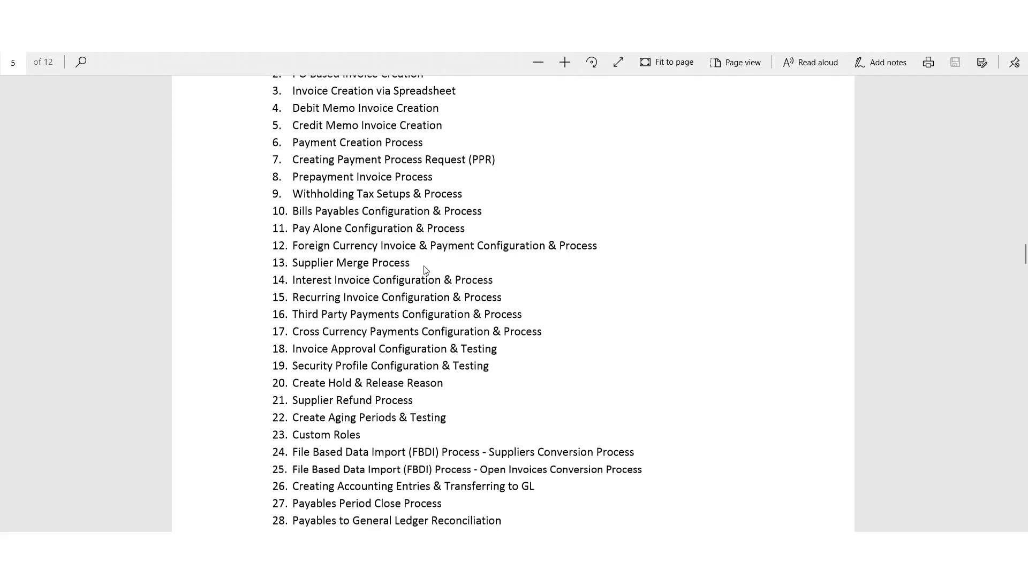
{"action": "scroll", "coordinate": [426, 269], "scroll_direction": "down", "scroll_amount": 10}
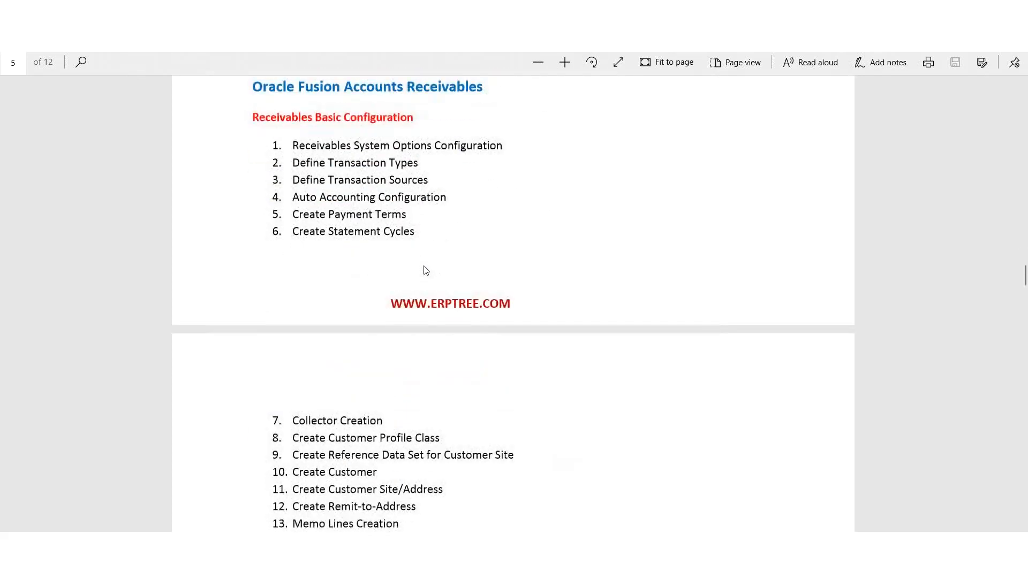
{"action": "scroll", "coordinate": [426, 270], "scroll_direction": "down", "scroll_amount": 15}
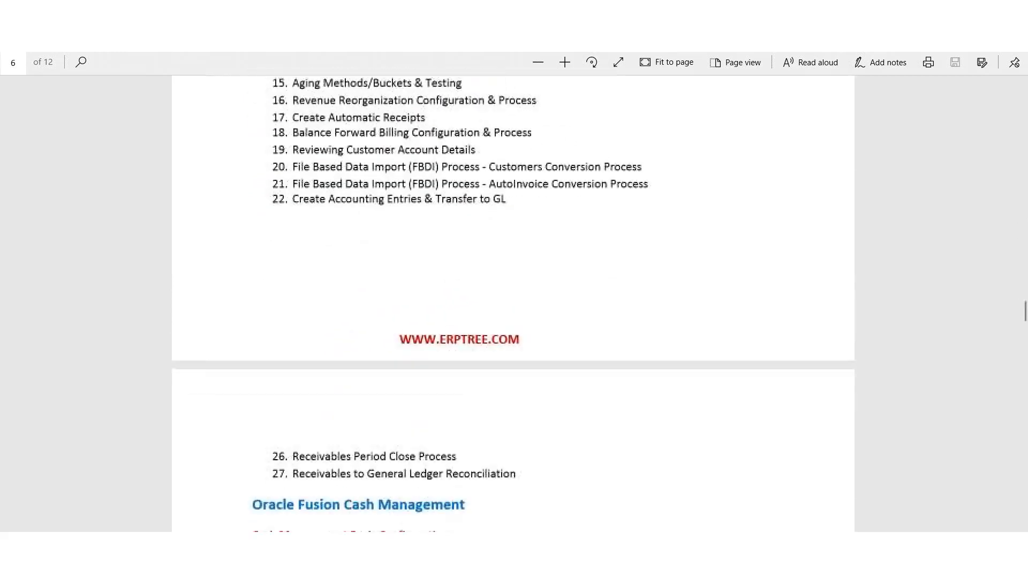
{"action": "scroll", "coordinate": [513, 304], "scroll_direction": "up", "scroll_amount": 5}
- Examine the remaining course topics from Cash Management and Fixed Assets through the O2C transaction process and Functional Setup Manager
{"action": "scroll", "coordinate": [513, 303], "scroll_direction": "down", "scroll_amount": 12}
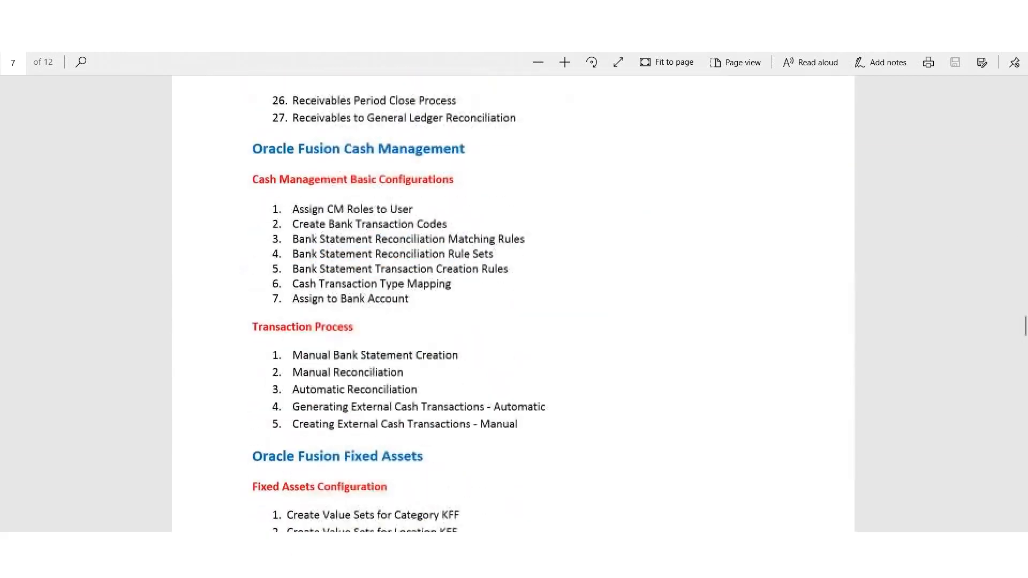
{"action": "scroll", "coordinate": [513, 304], "scroll_direction": "down", "scroll_amount": 7}
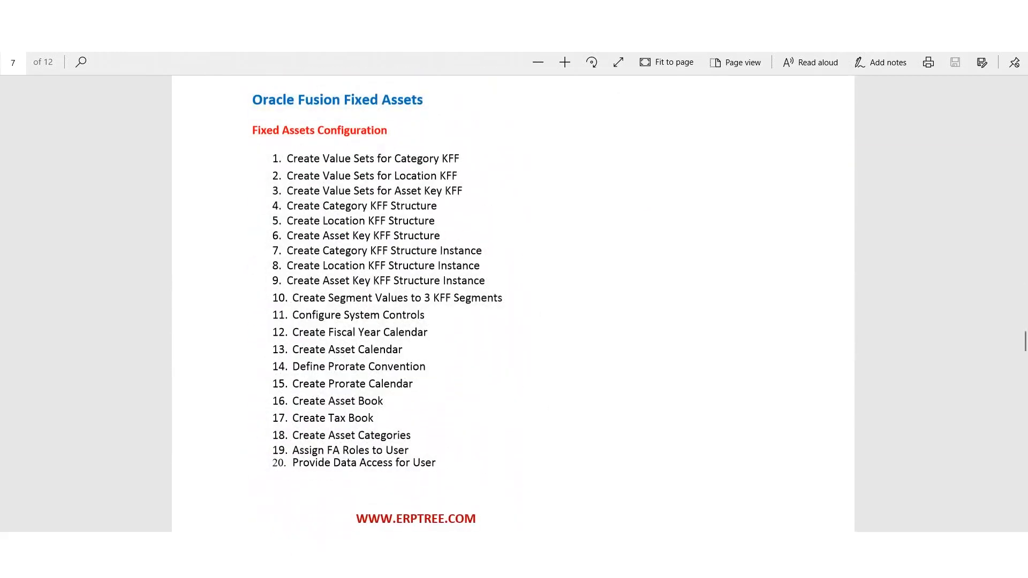
{"action": "scroll", "coordinate": [513, 304], "scroll_direction": "down", "scroll_amount": 9}
{"action": "scroll", "coordinate": [512, 304], "scroll_direction": "down", "scroll_amount": 13}
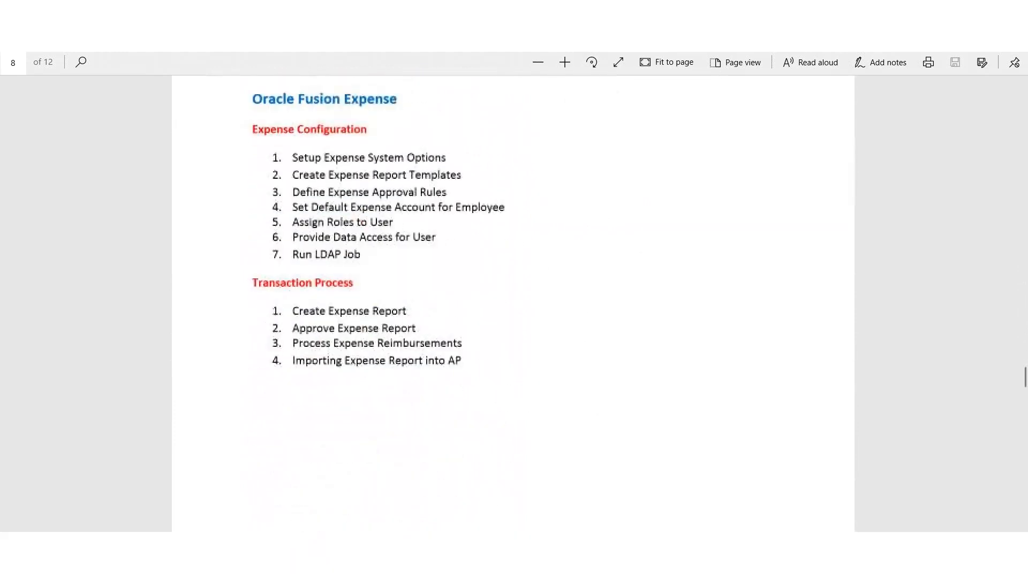
{"action": "scroll", "coordinate": [513, 304], "scroll_direction": "down", "scroll_amount": 10}
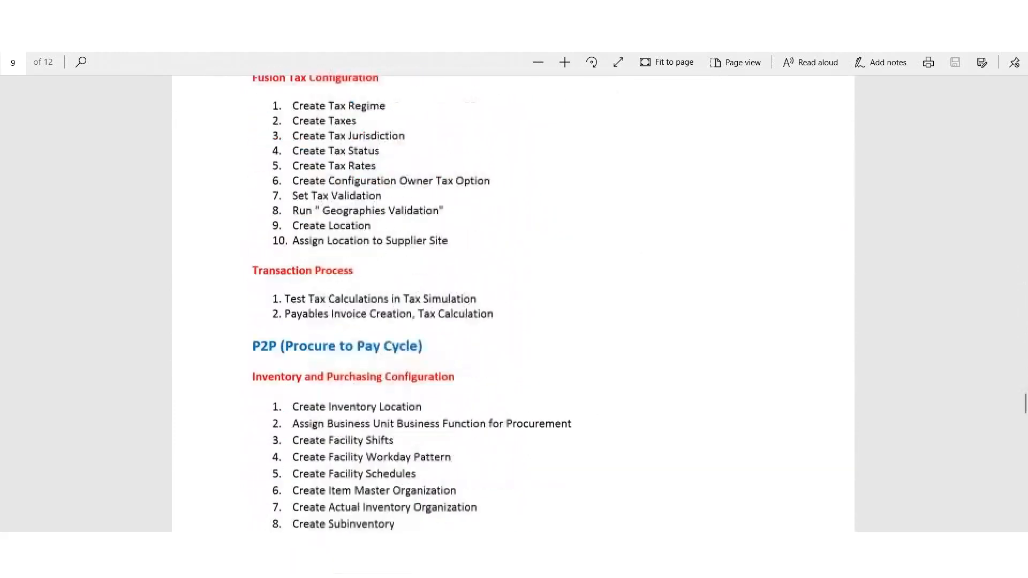
{"action": "scroll", "coordinate": [512, 303], "scroll_direction": "down", "scroll_amount": 12}
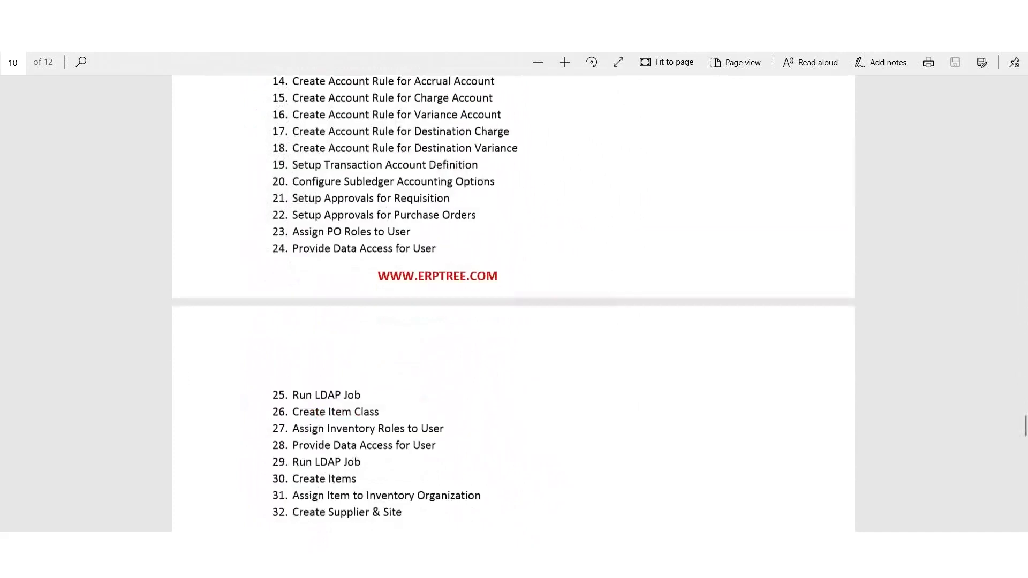
{"action": "scroll", "coordinate": [513, 304], "scroll_direction": "down", "scroll_amount": 14}
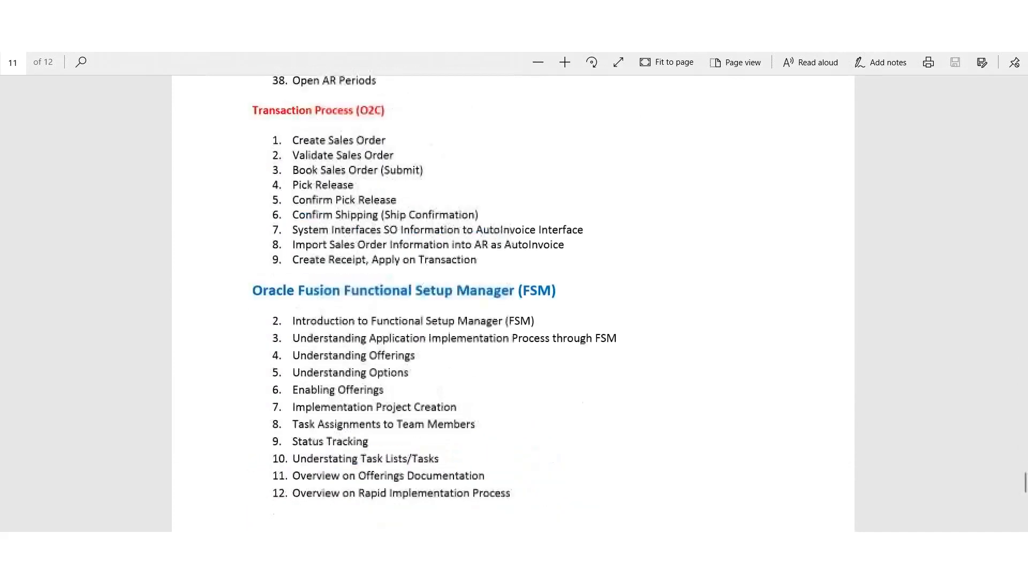
{"action": "scroll", "coordinate": [512, 303], "scroll_direction": "down", "scroll_amount": 5}
{"action": "scroll", "coordinate": [223, 113], "scroll_direction": "up", "scroll_amount": 10}
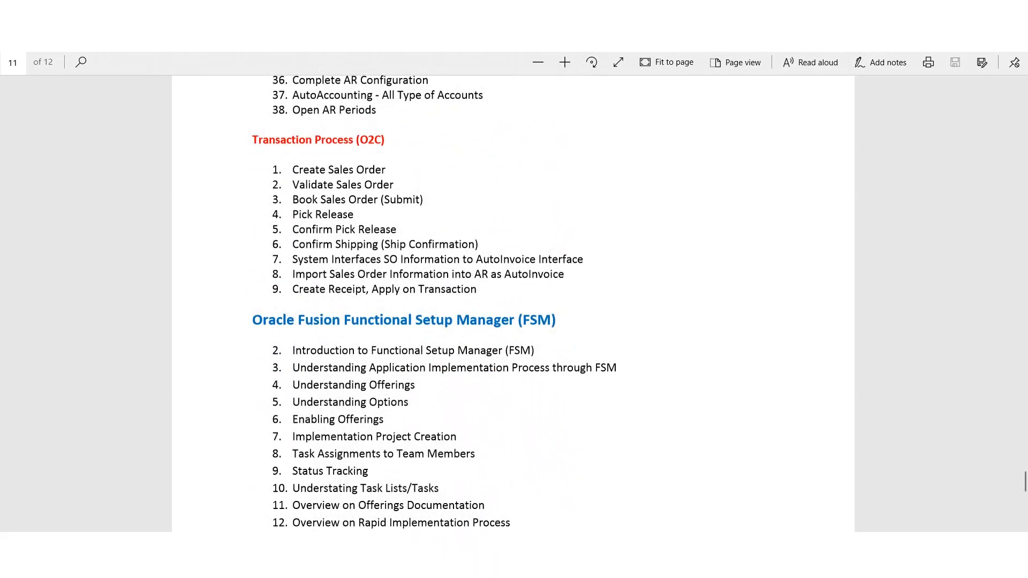
- Switch to the class notes workbook in Excel and mark Oracle Fusion Cloud Applications, Cloud Options for Customers and Course Content as Done
{"action": "key", "text": "alt+Tab"}
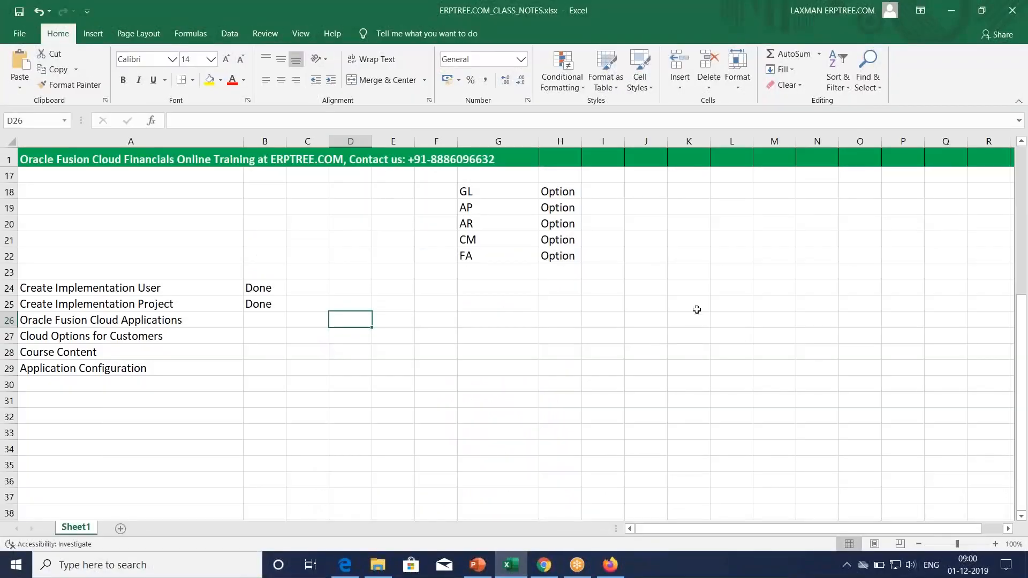
{"action": "left_click", "coordinate": [452, 350]}
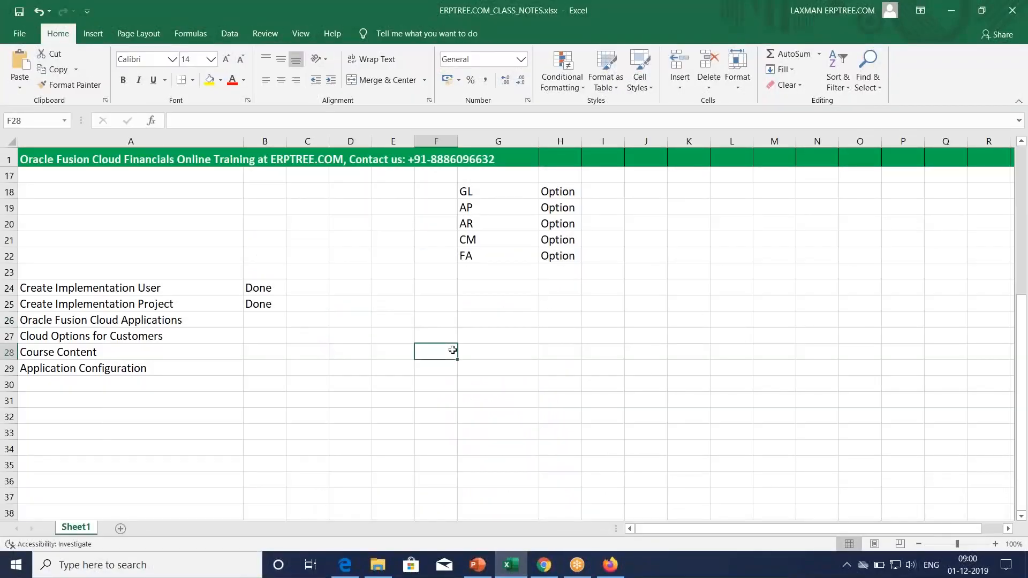
{"action": "left_click", "coordinate": [315, 389]}
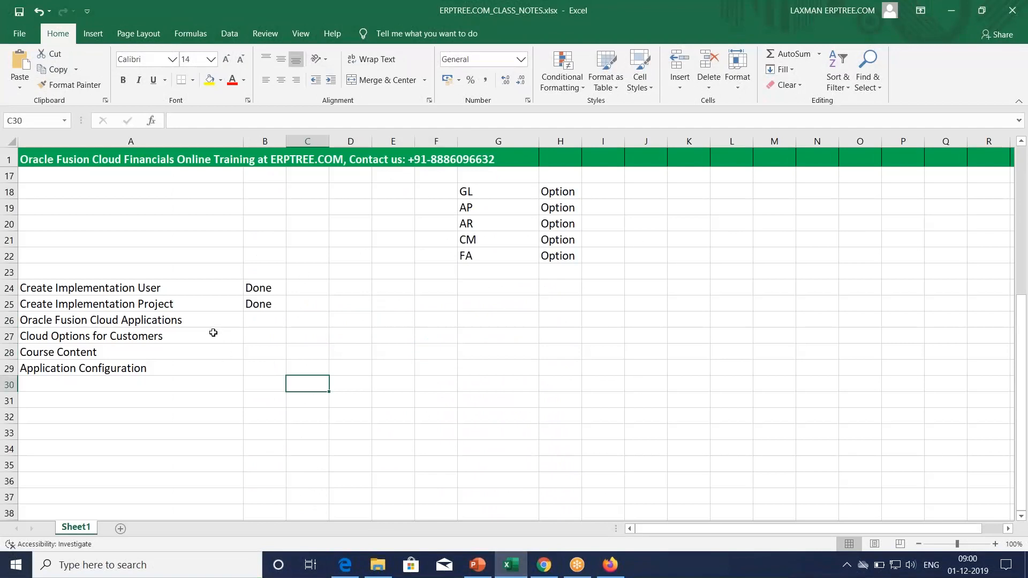
{"action": "left_click", "coordinate": [260, 323]}
{"action": "type", "text": "d"}
{"action": "key", "text": "Return"}
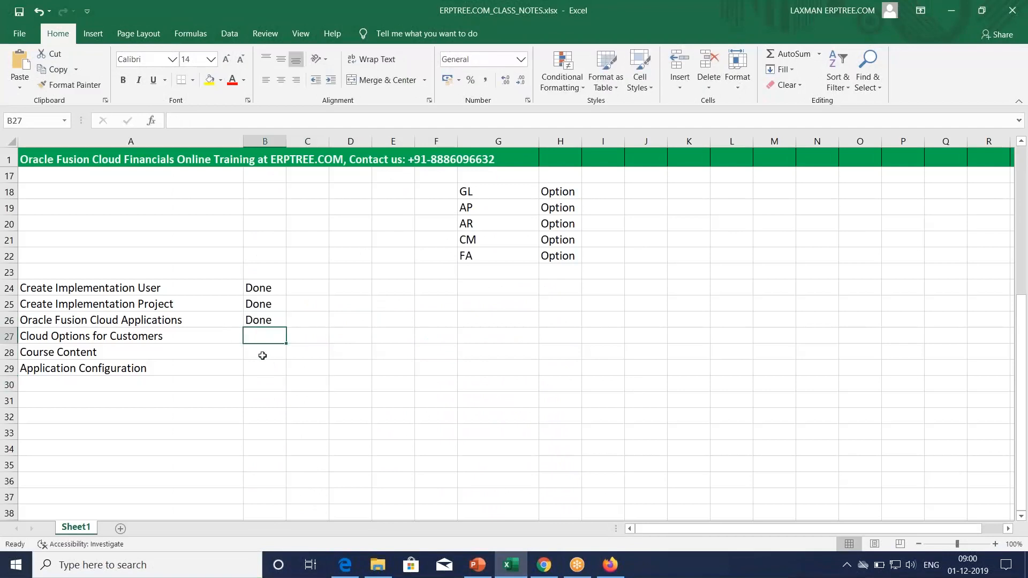
{"action": "type", "text": "d"}
{"action": "key", "text": "Return"}
{"action": "type", "text": "d"}
{"action": "left_click", "coordinate": [336, 349]}
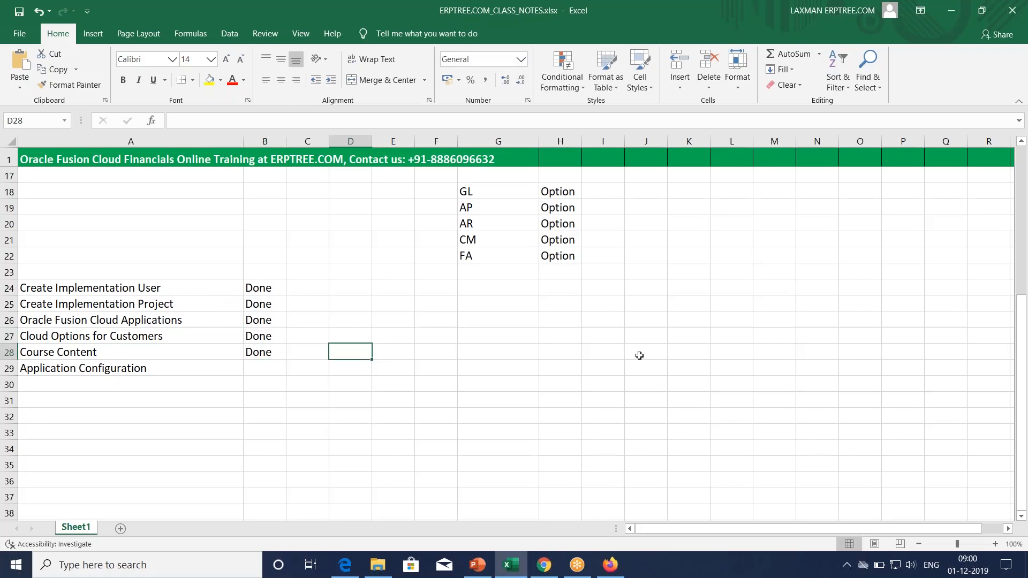
{"action": "left_click", "coordinate": [904, 20]}
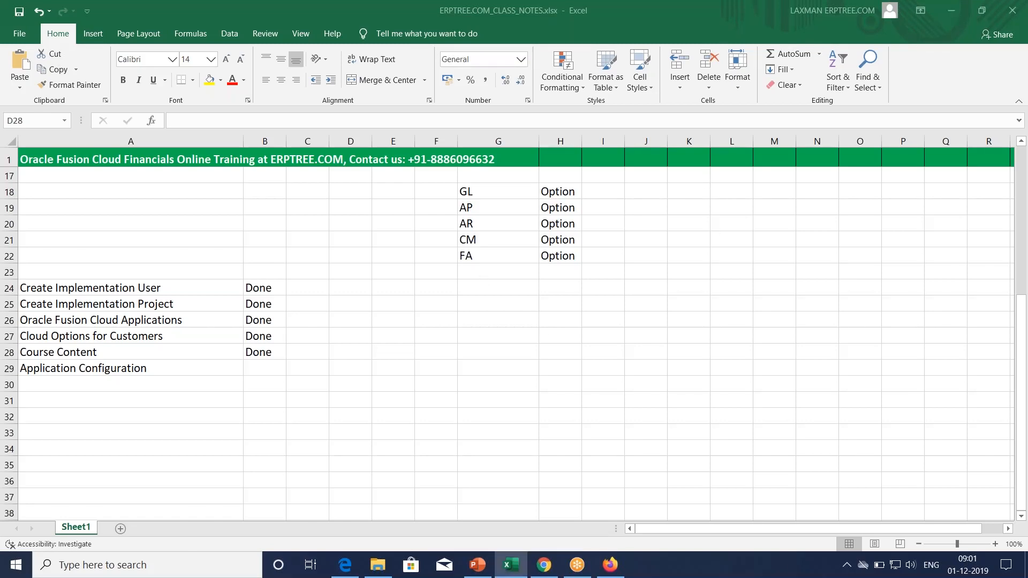
{"action": "left_click", "coordinate": [484, 271]}
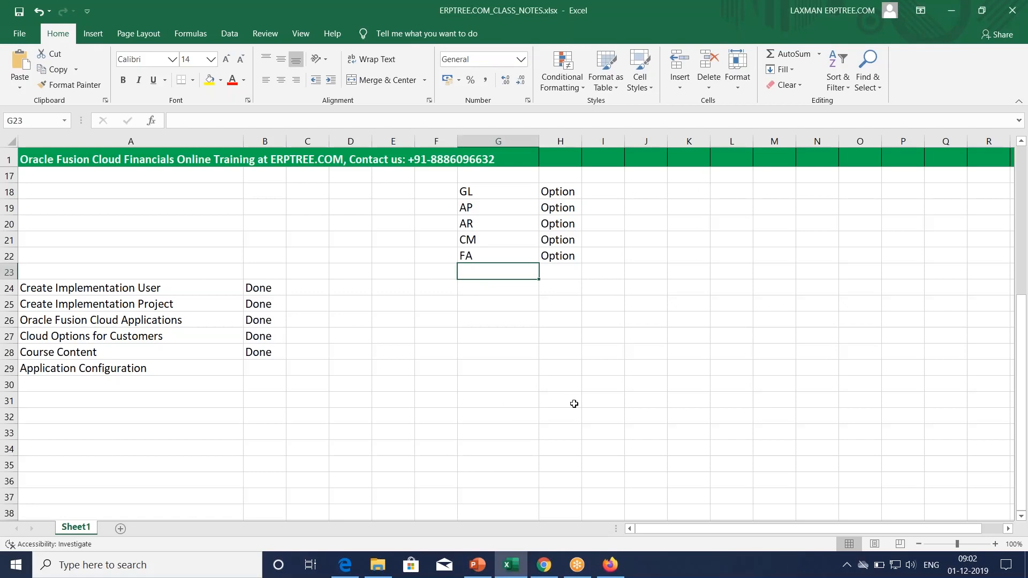
{"action": "left_click", "coordinate": [902, 15]}
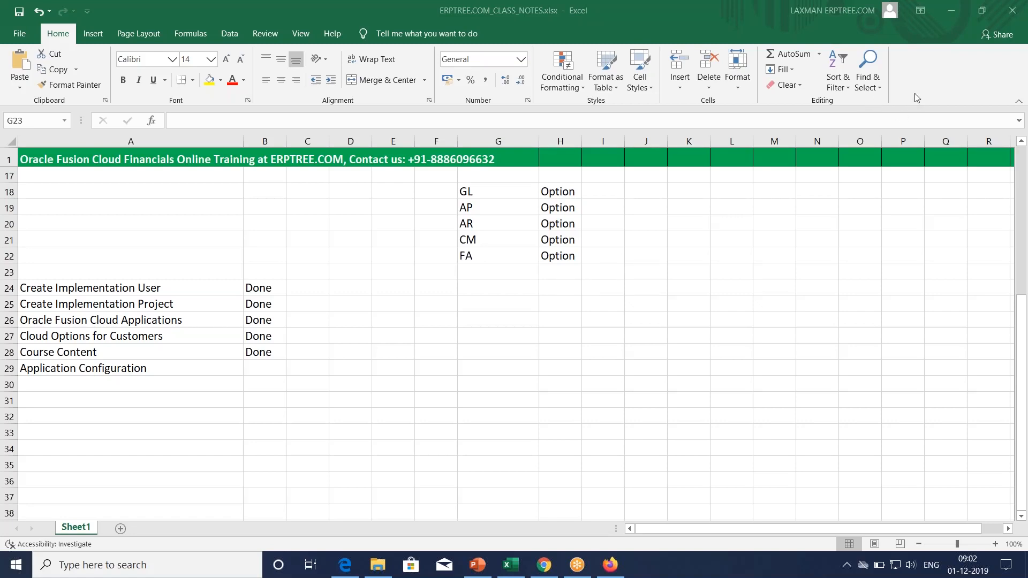
{"action": "left_click", "coordinate": [234, 447]}
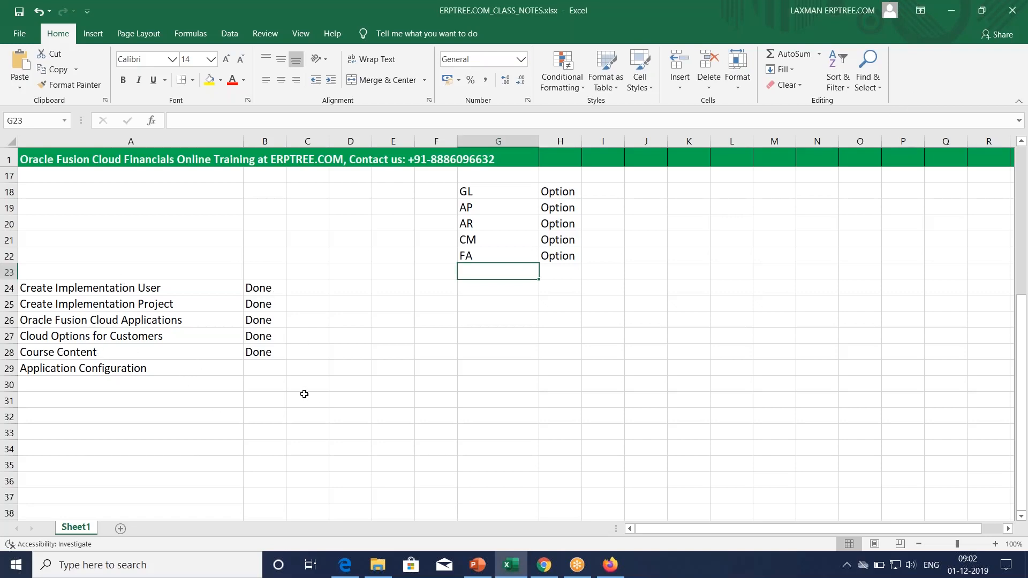
- Copy the Create Implementation User and Create Implementation Project entries to cells A33:A34, below the topic list
{"action": "scroll", "coordinate": [176, 338], "scroll_direction": "down", "scroll_amount": 1}
{"action": "left_click", "coordinate": [152, 321]}
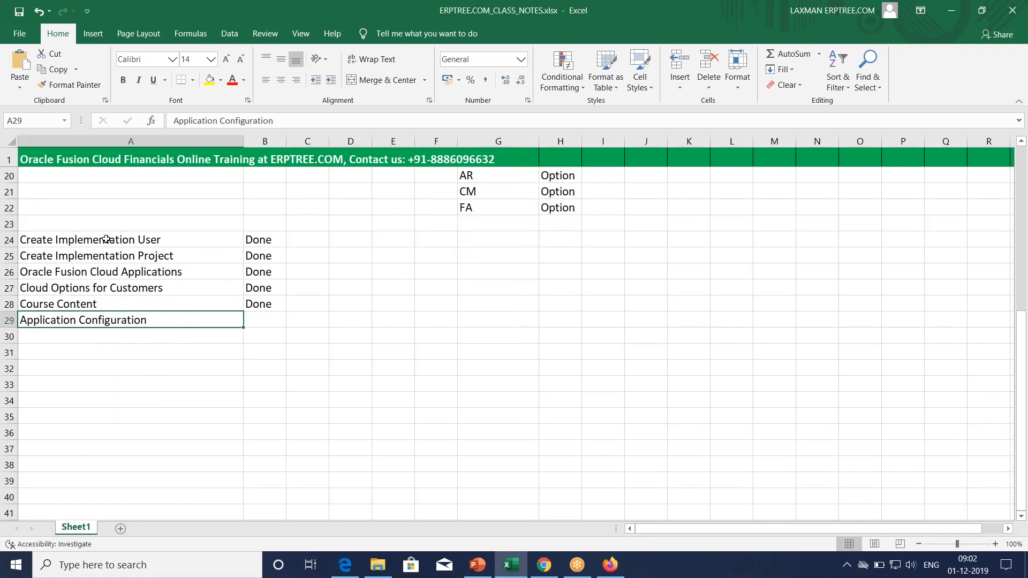
{"action": "left_click_drag", "start_coordinate": [104, 240], "coordinate": [120, 260]}
{"action": "key", "text": "ctrl+c"}
{"action": "scroll", "coordinate": [112, 273], "scroll_direction": "down", "scroll_amount": 2}
{"action": "left_click", "coordinate": [113, 283]}
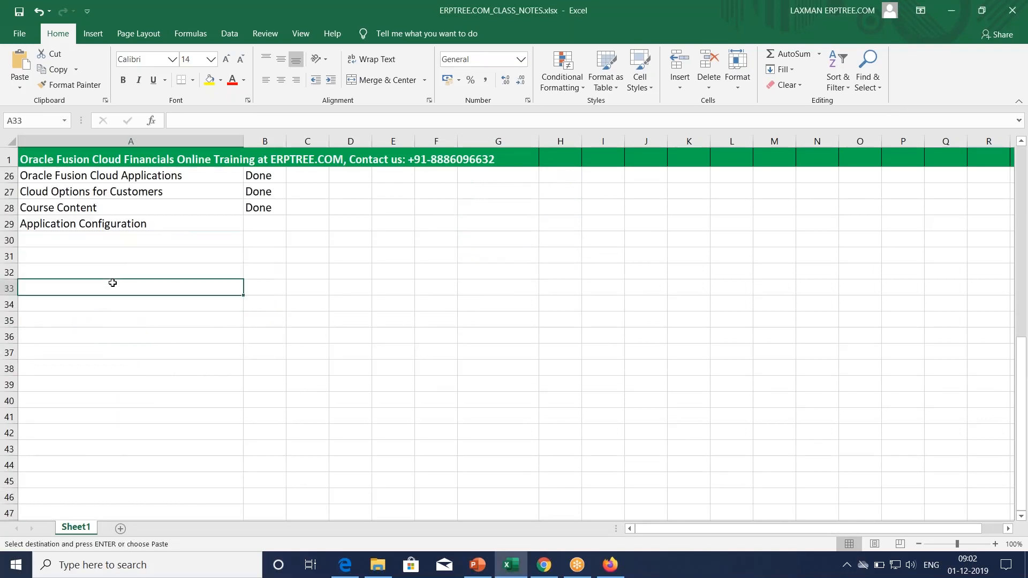
{"action": "key", "text": "ctrl+v"}
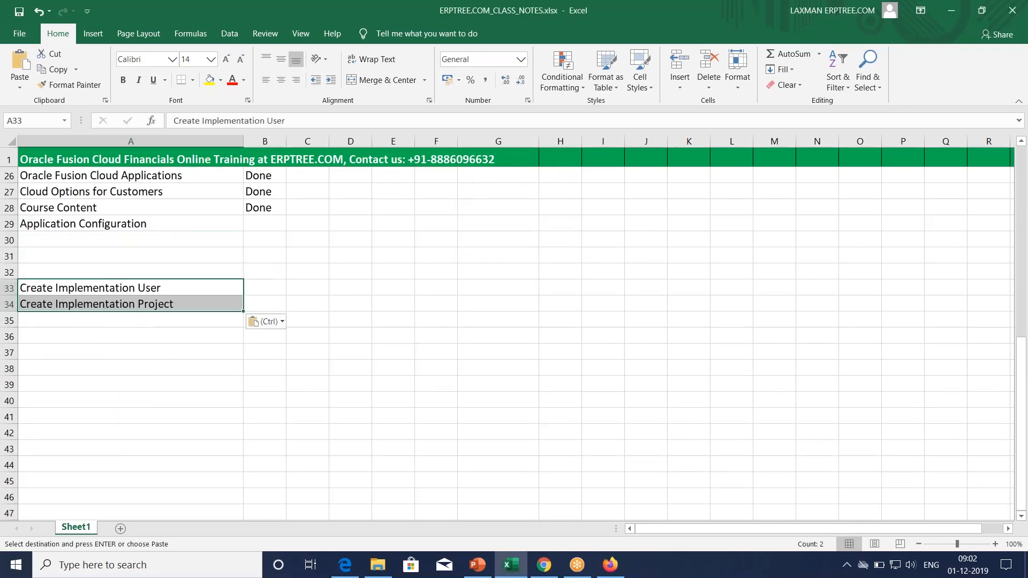
- Examine the copied Create Implementation User and Create Implementation Project entries in cells A33:A34, highlighting their wording without changing it
{"action": "left_click", "coordinate": [45, 318]}
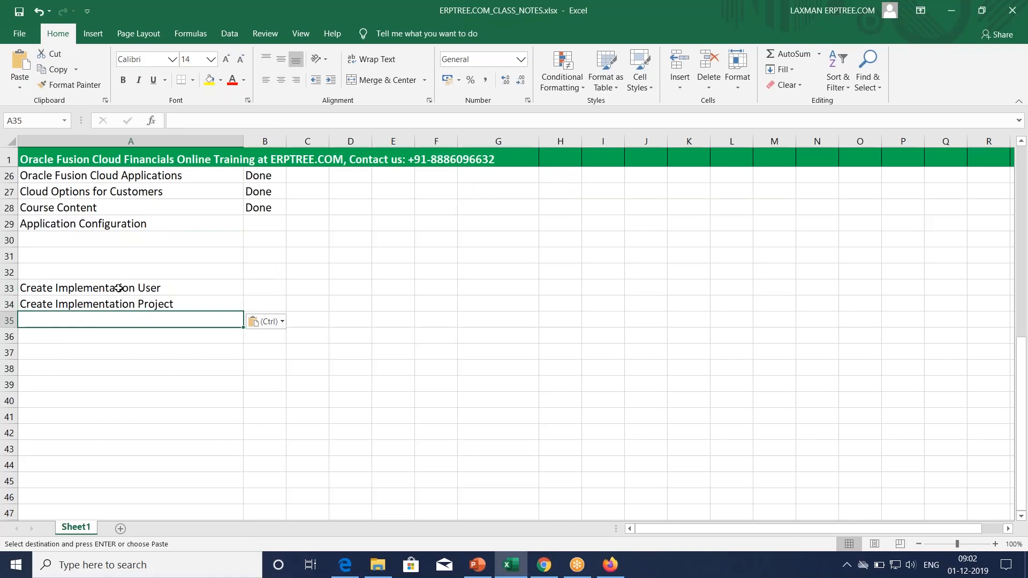
{"action": "left_click", "coordinate": [117, 304]}
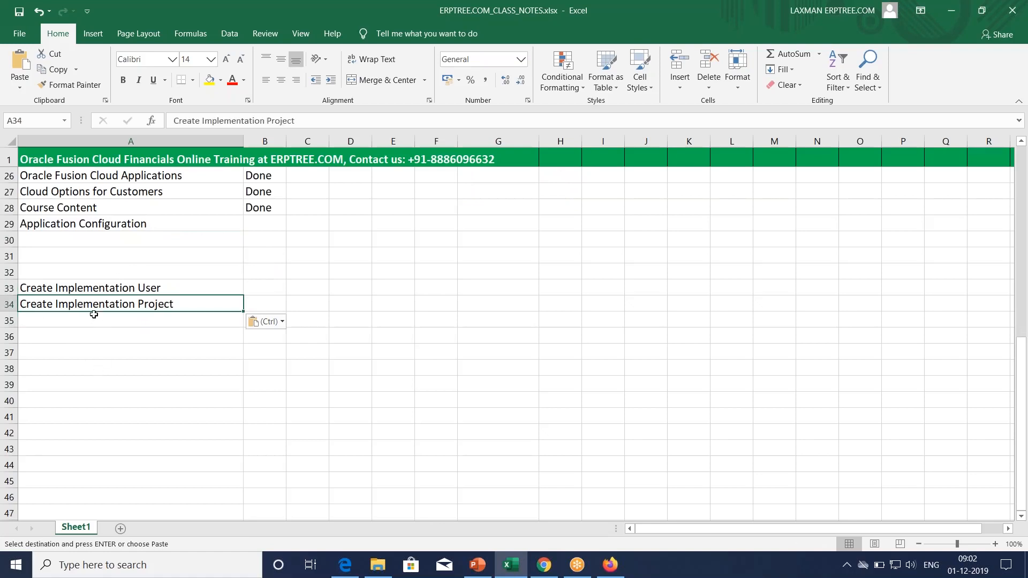
{"action": "left_click_drag", "start_coordinate": [173, 289], "coordinate": [173, 301]}
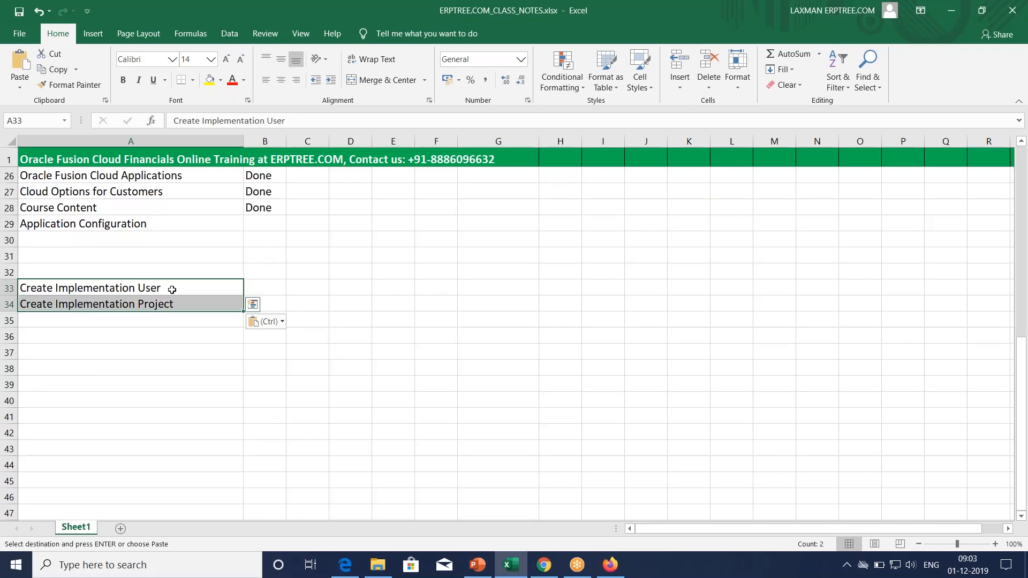
{"action": "left_click", "coordinate": [172, 290]}
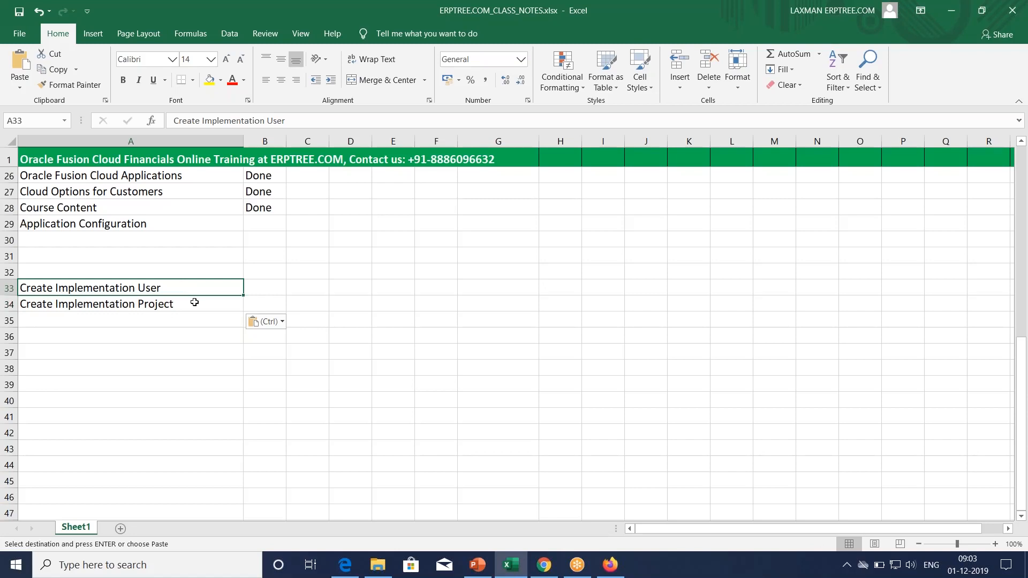
{"action": "left_click", "coordinate": [195, 303]}
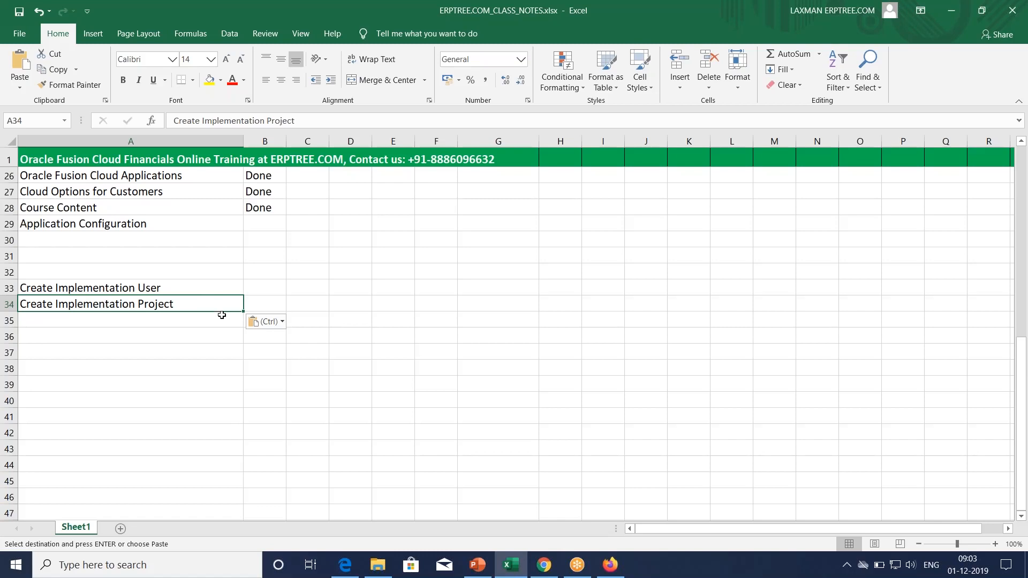
{"action": "left_click", "coordinate": [189, 304]}
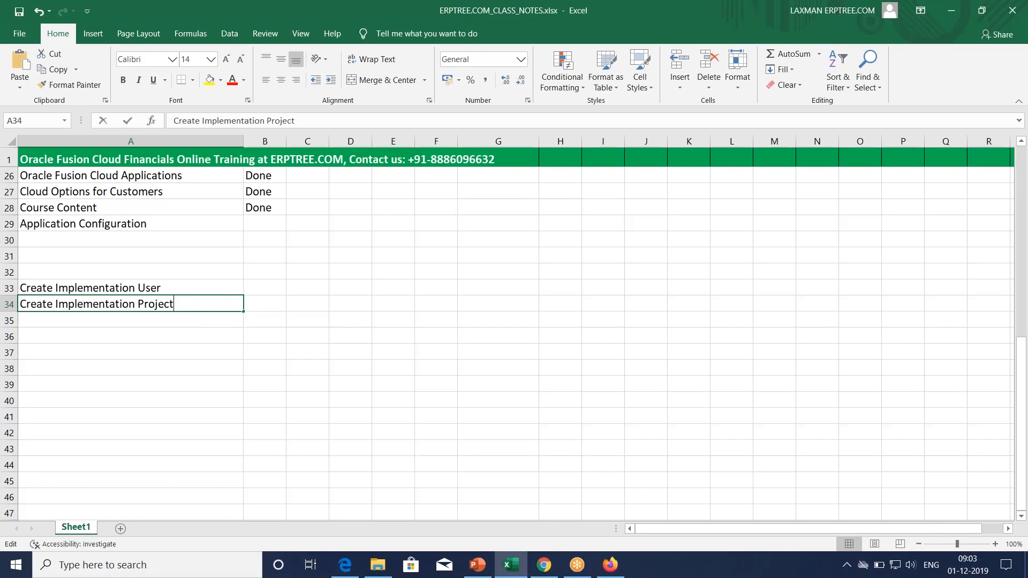
{"action": "double_click", "coordinate": [189, 304]}
{"action": "left_click_drag", "start_coordinate": [182, 304], "coordinate": [54, 305]}
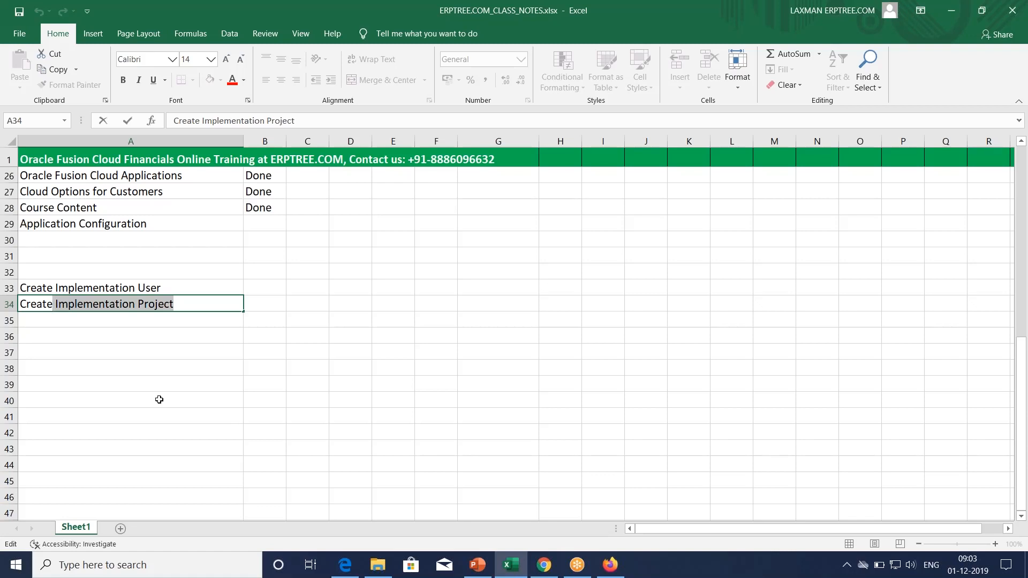
{"action": "left_click_drag", "start_coordinate": [195, 305], "coordinate": [55, 309]}
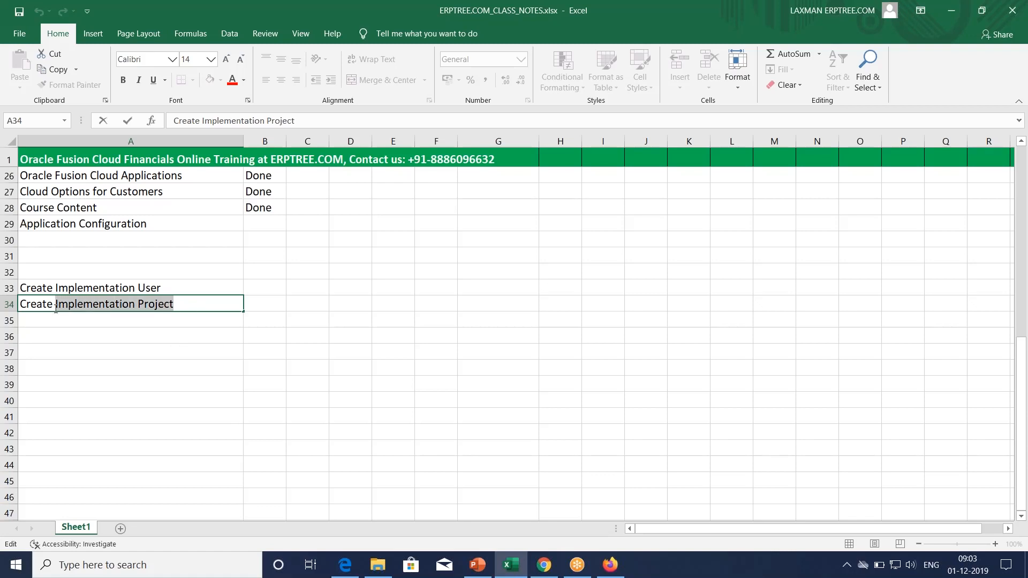
{"action": "left_click", "coordinate": [166, 333]}
{"action": "left_click_drag", "start_coordinate": [160, 289], "coordinate": [165, 298]}
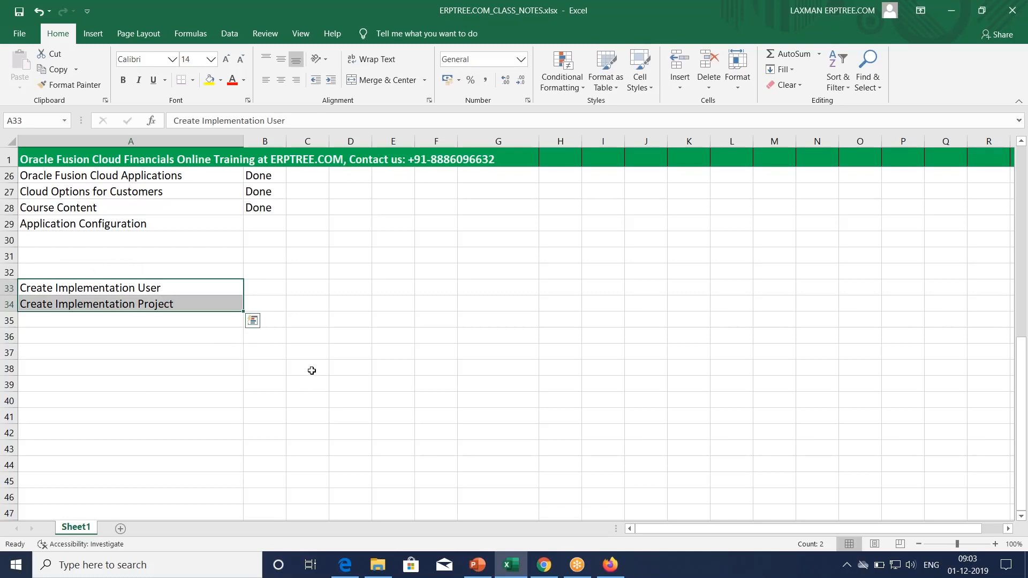
{"action": "left_click", "coordinate": [254, 305]}
{"action": "left_click", "coordinate": [131, 320]}
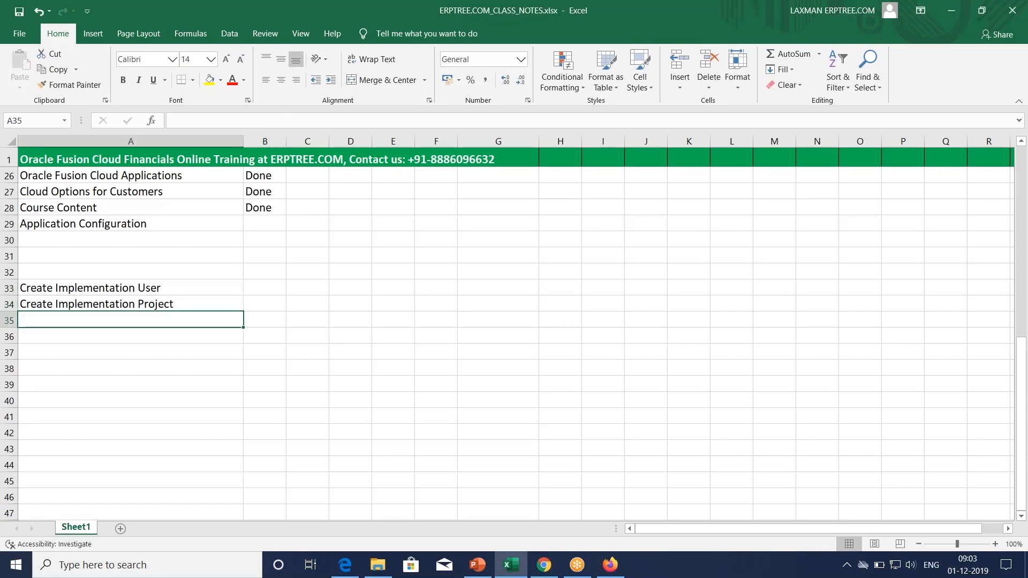
{"action": "left_click", "coordinate": [130, 294]}
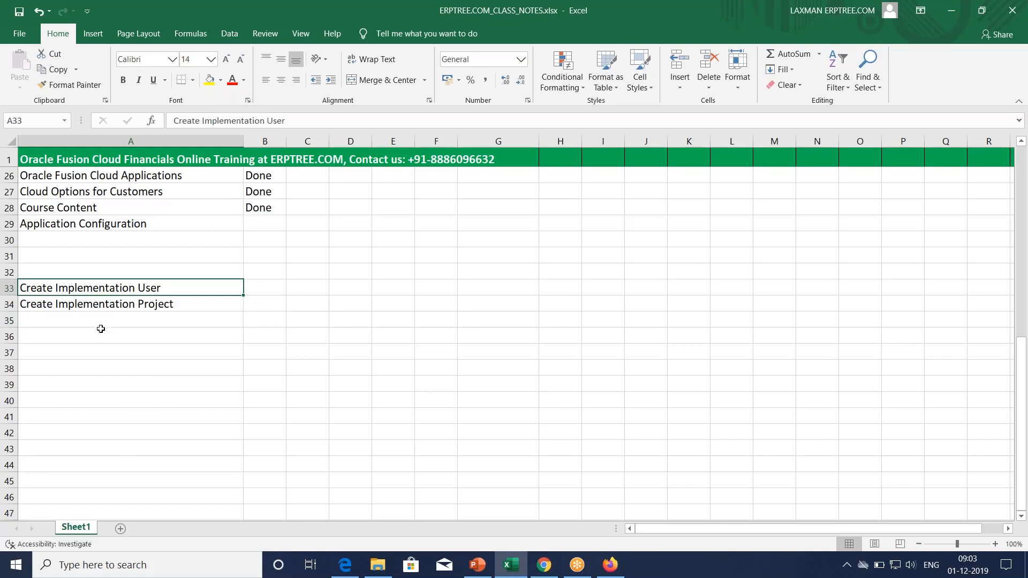
{"action": "left_click", "coordinate": [94, 308]}
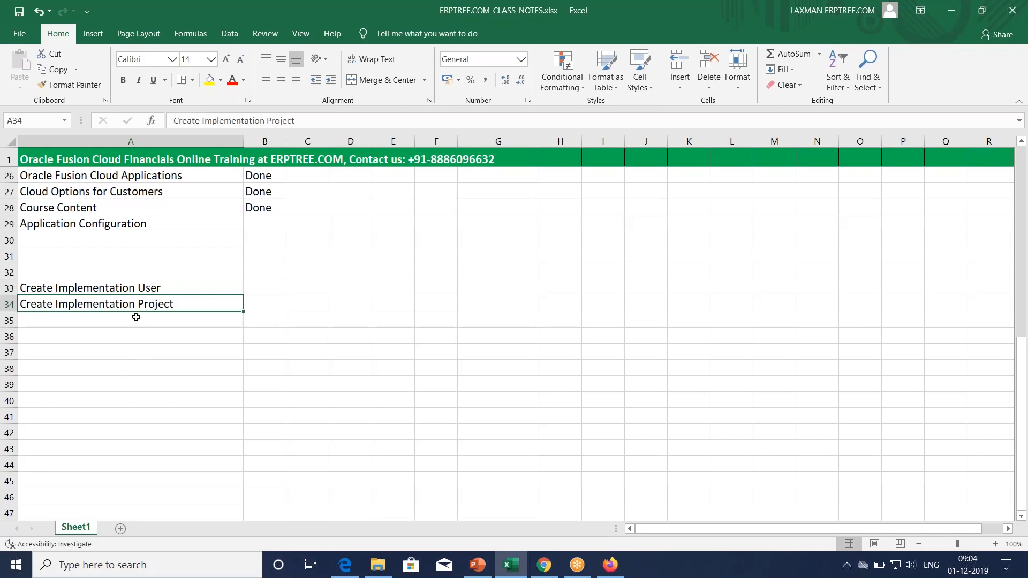
{"action": "double_click", "coordinate": [177, 304]}
{"action": "left_click_drag", "start_coordinate": [177, 304], "coordinate": [17, 304]}
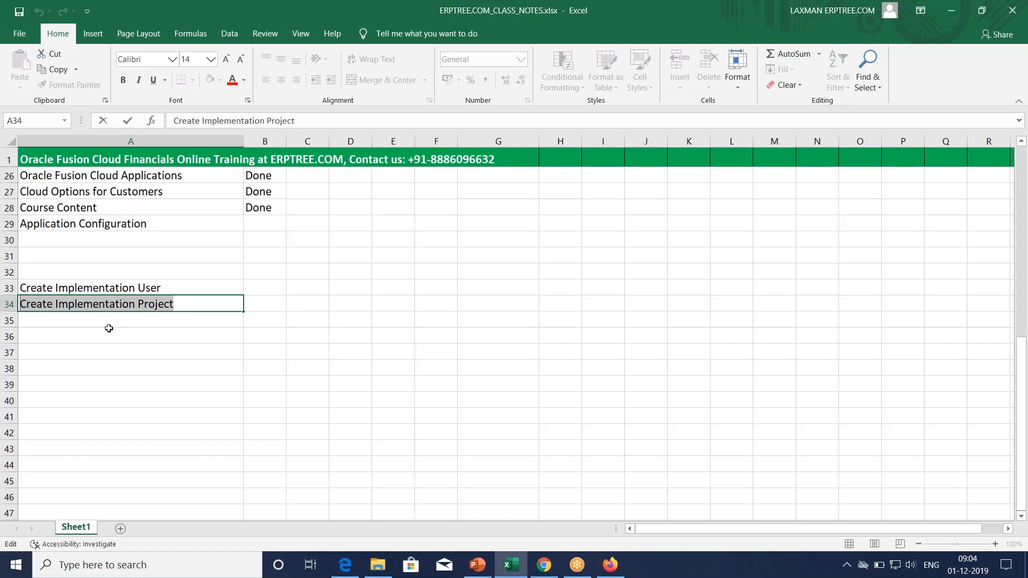
{"action": "left_click", "coordinate": [117, 334]}
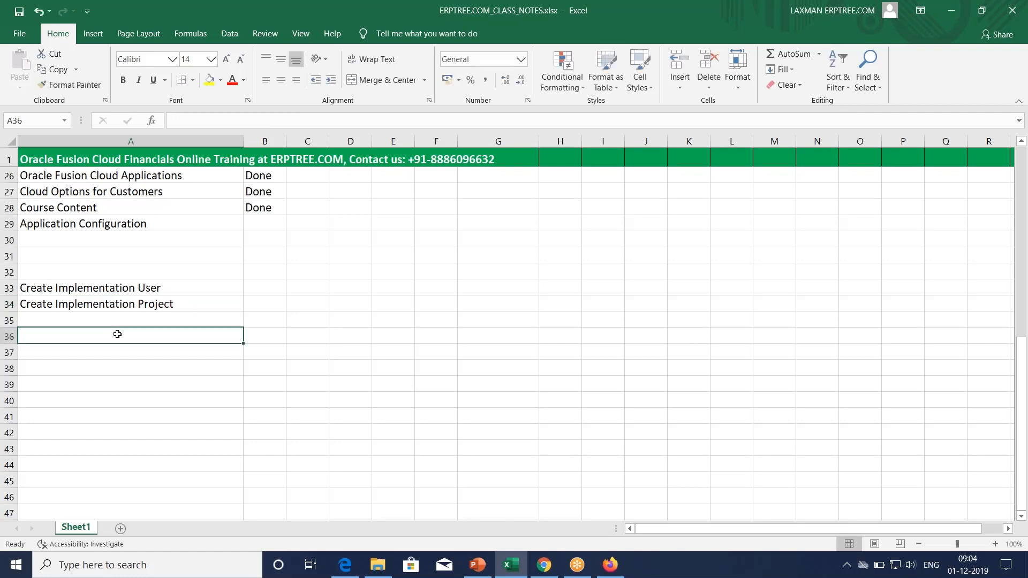
- Compare the Functional Setup Manager notes, including Configuration Packages in A13, with the implementation entries in A33:A34
{"action": "scroll", "coordinate": [121, 336], "scroll_direction": "up", "scroll_amount": 8}
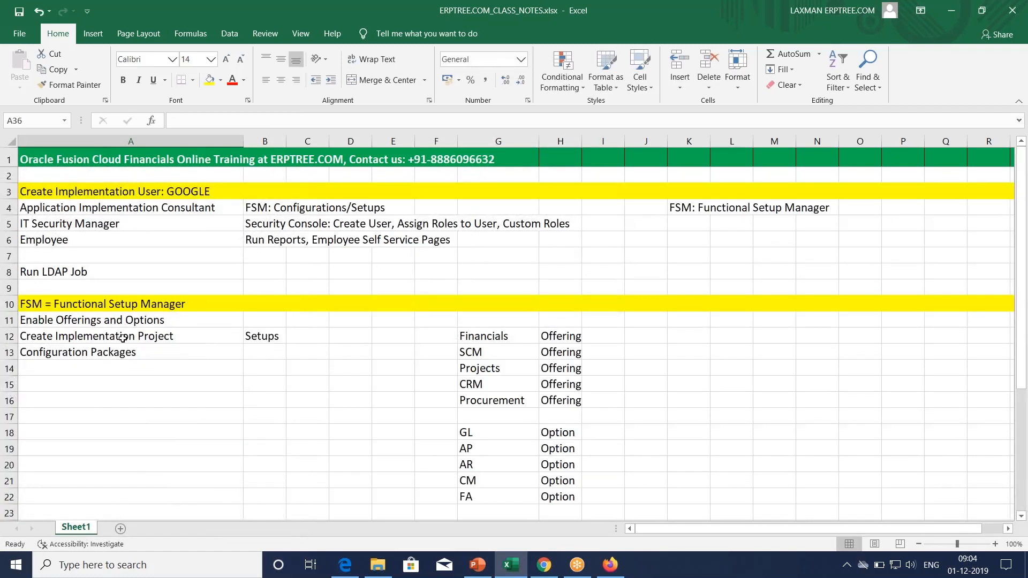
{"action": "left_click", "coordinate": [91, 355]}
{"action": "scroll", "coordinate": [99, 417], "scroll_direction": "down", "scroll_amount": 4}
{"action": "scroll", "coordinate": [99, 416], "scroll_direction": "down", "scroll_amount": 3}
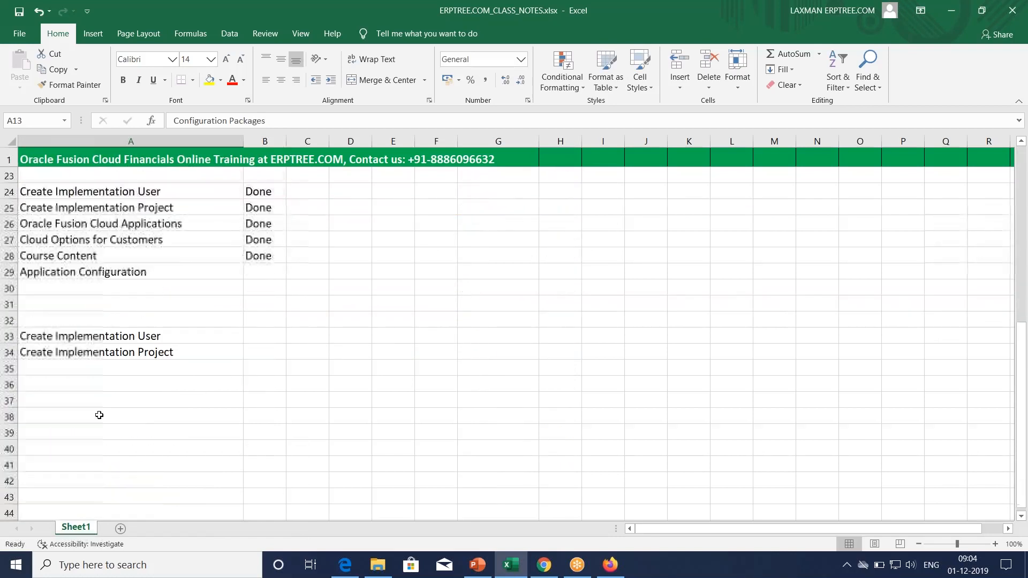
{"action": "left_click", "coordinate": [62, 365]}
{"action": "left_click", "coordinate": [96, 333]}
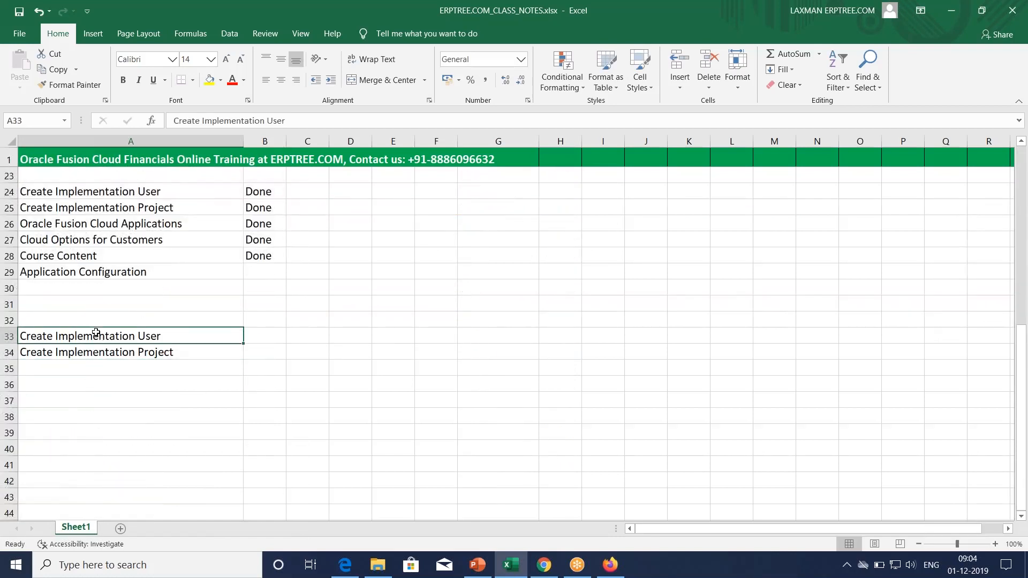
{"action": "left_click", "coordinate": [97, 351]}
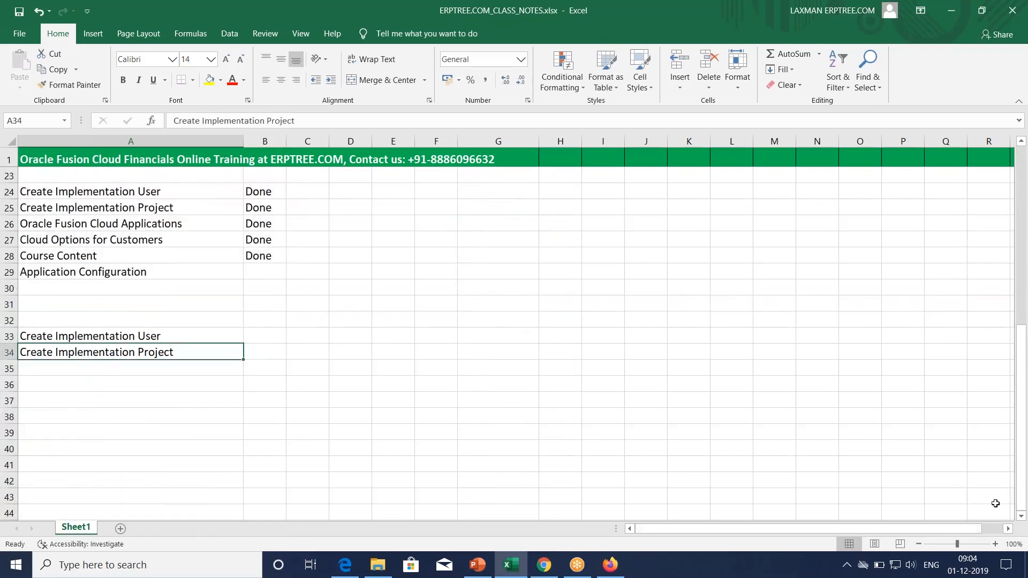
- Add Manage Geographies in cell A35, below Create Implementation Project
{"action": "left_click", "coordinate": [55, 370]}
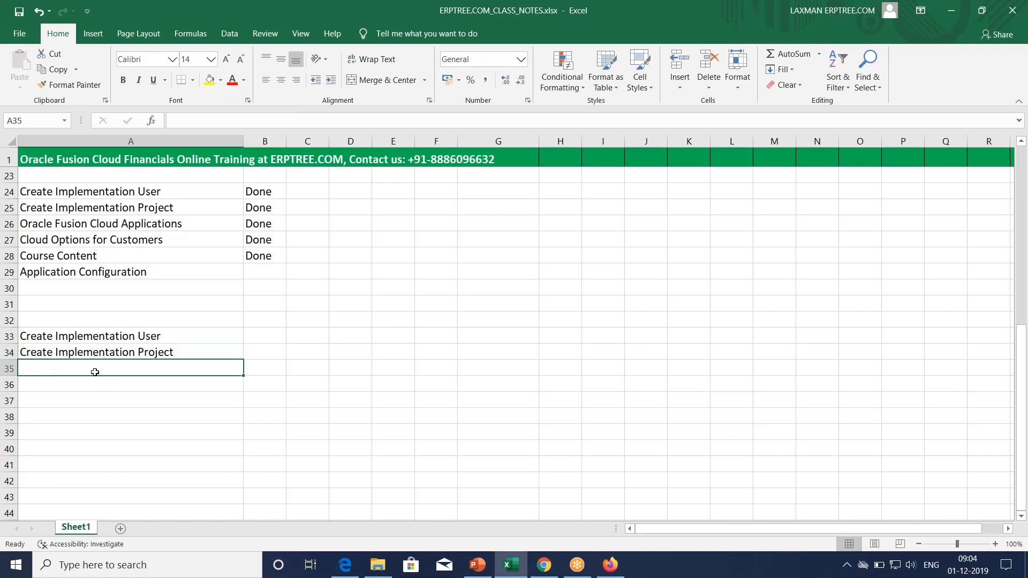
{"action": "type", "text": "M"}
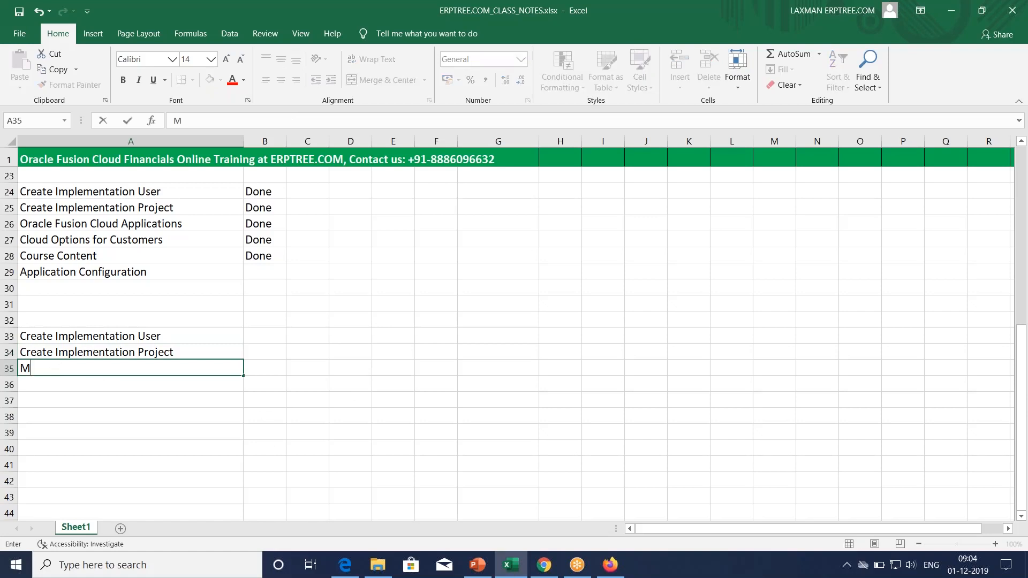
{"action": "type", "text": "anage Geographies"}
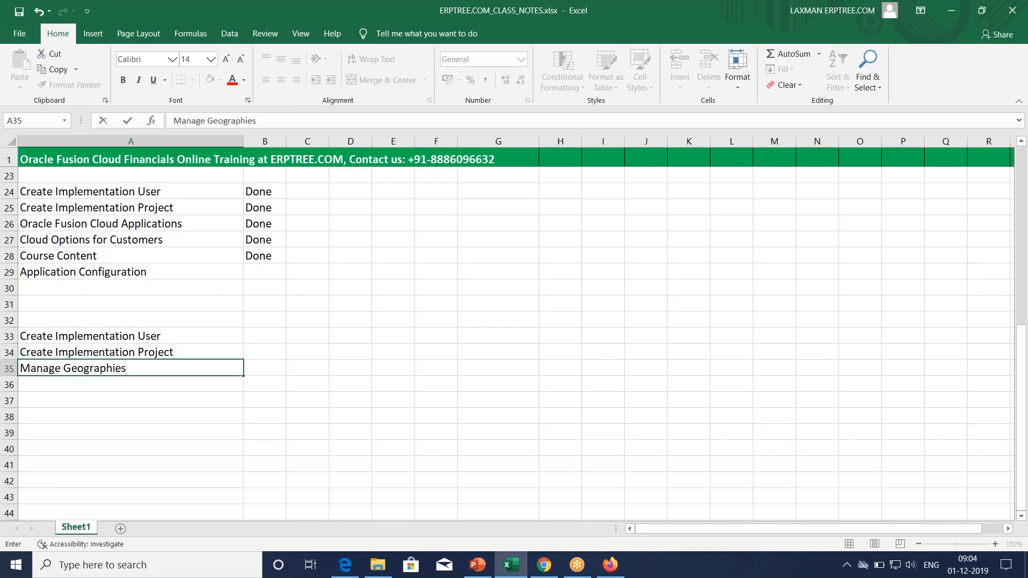
{"action": "key", "text": "ctrl+Return"}
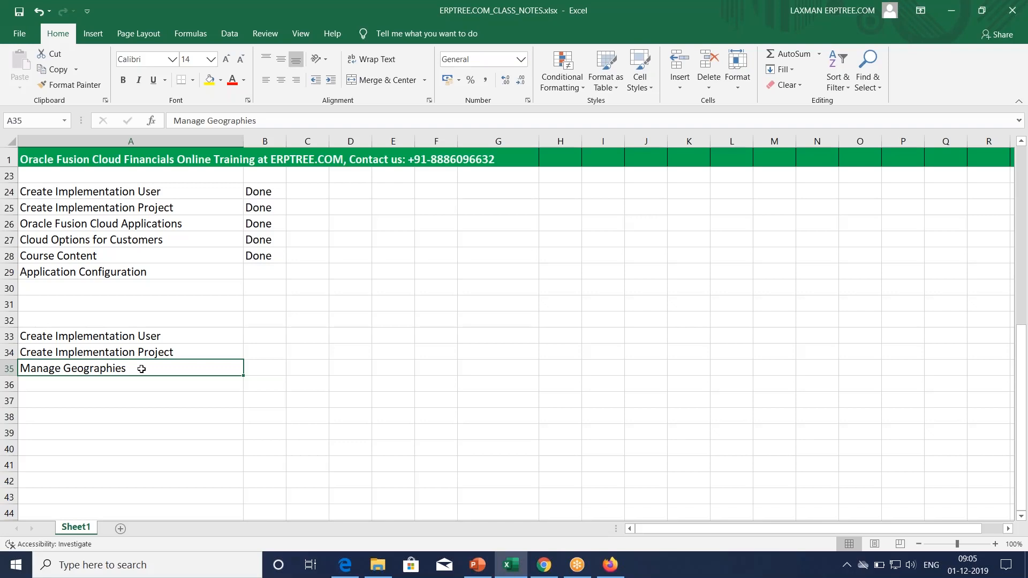
{"action": "double_click", "coordinate": [137, 368]}
{"action": "left_click_drag", "start_coordinate": [135, 369], "coordinate": [67, 368]}
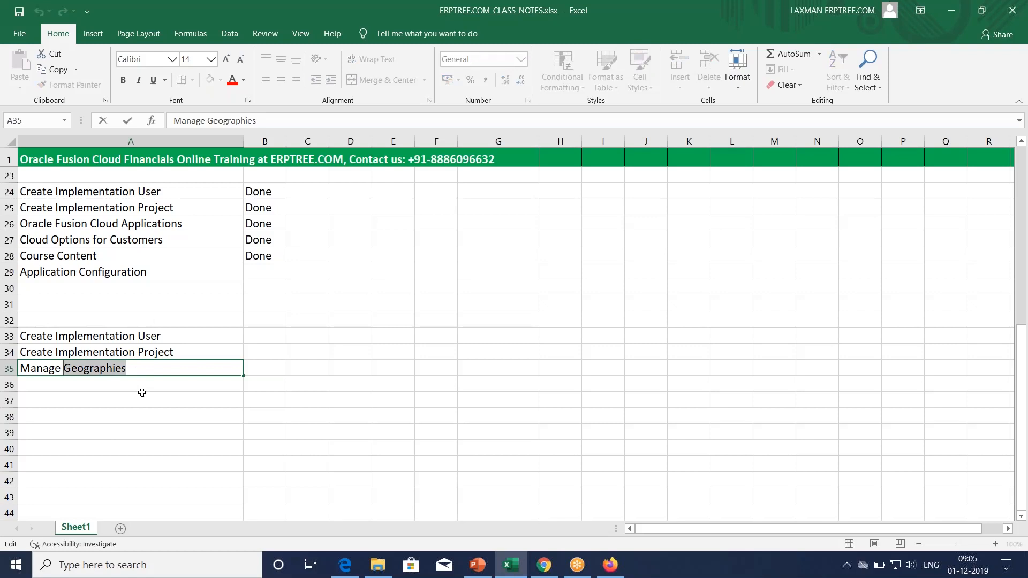
{"action": "key", "text": "Escape"}
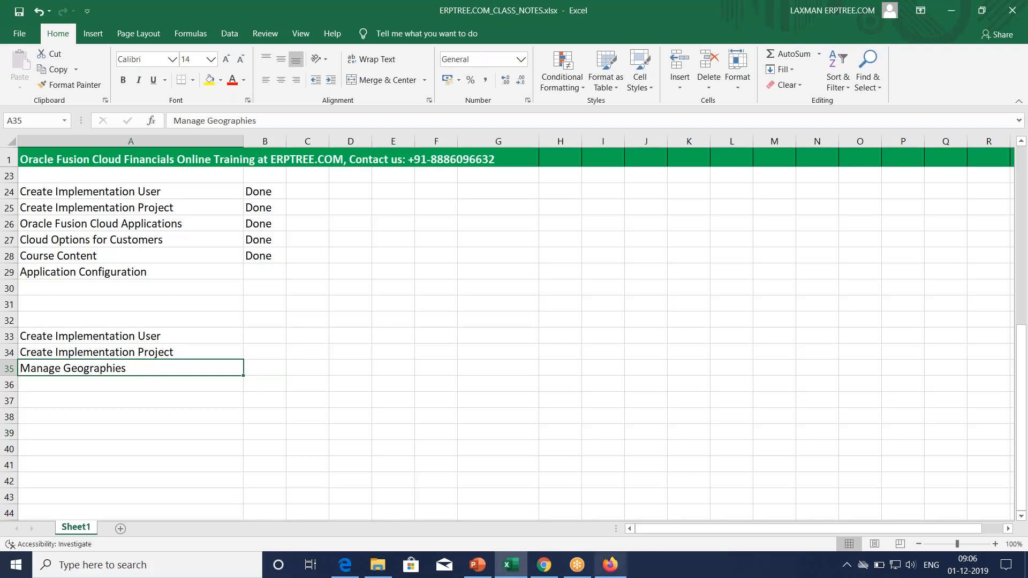
- Switch to Oracle Fusion in Firefox and open GOOGLE Implementation Project through Setup and Maintenance and Manage Implementation Projects
{"action": "left_click", "coordinate": [610, 564]}
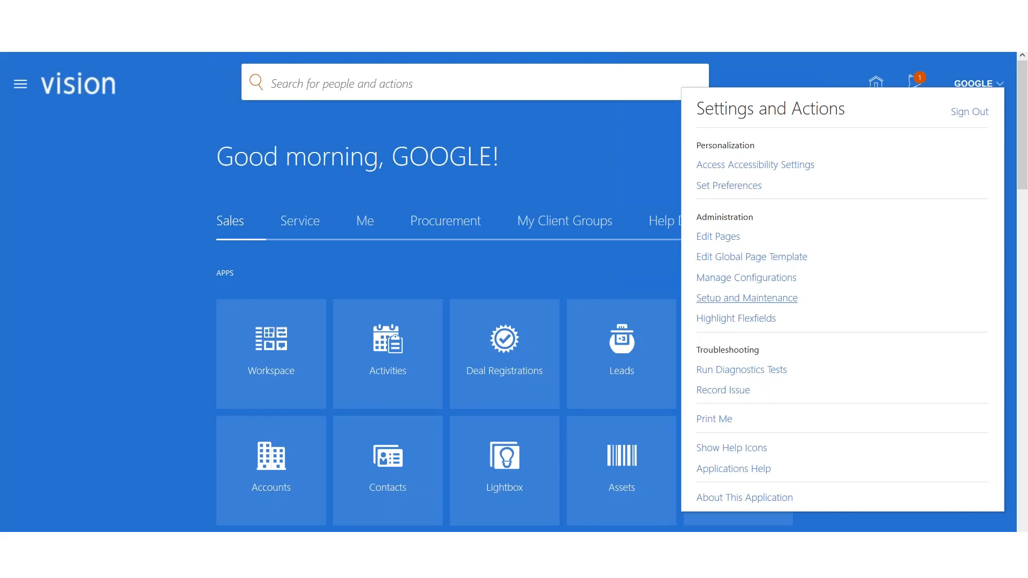
{"action": "left_click", "coordinate": [762, 298]}
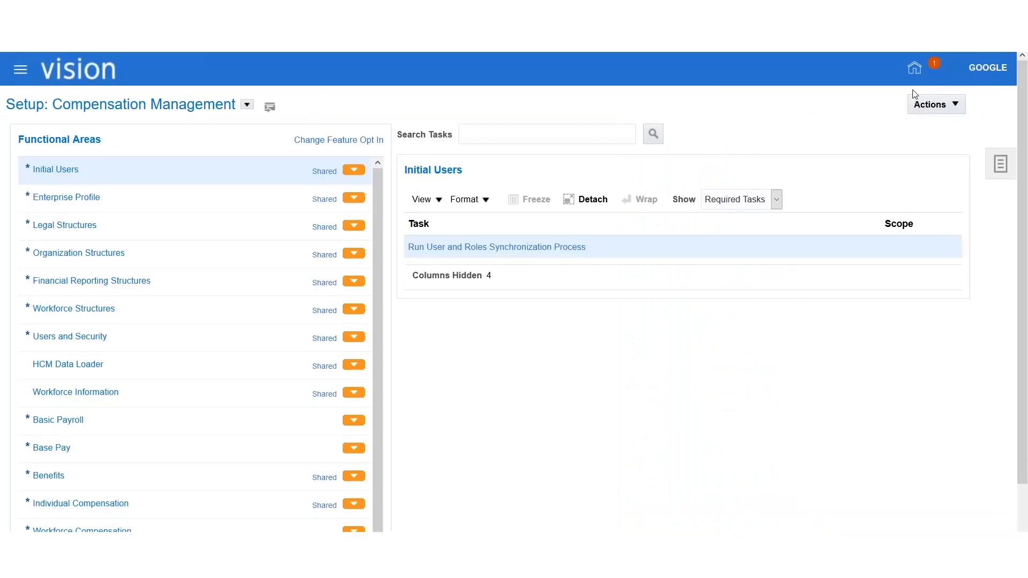
{"action": "left_click", "coordinate": [1001, 166]}
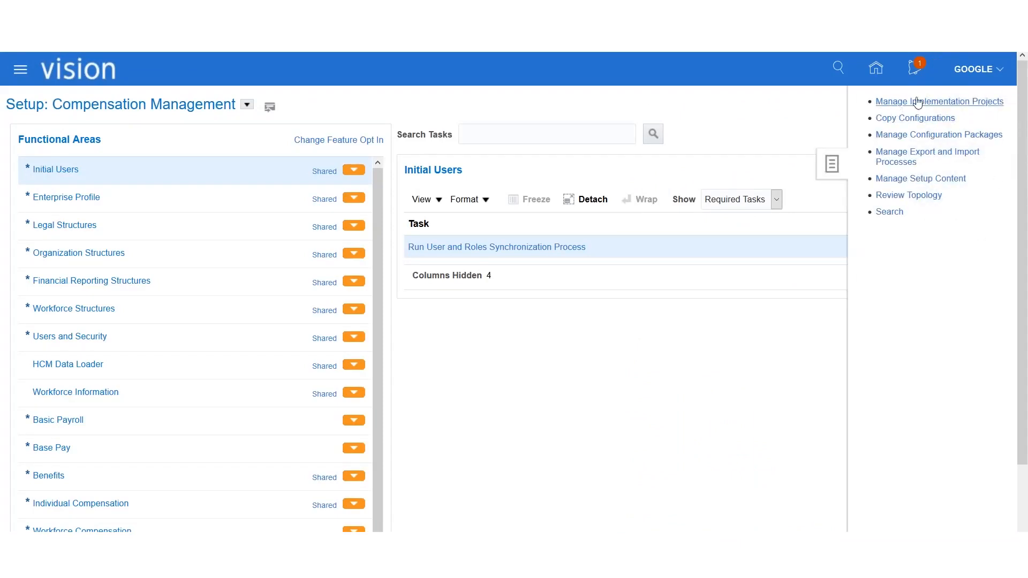
{"action": "left_click", "coordinate": [934, 105]}
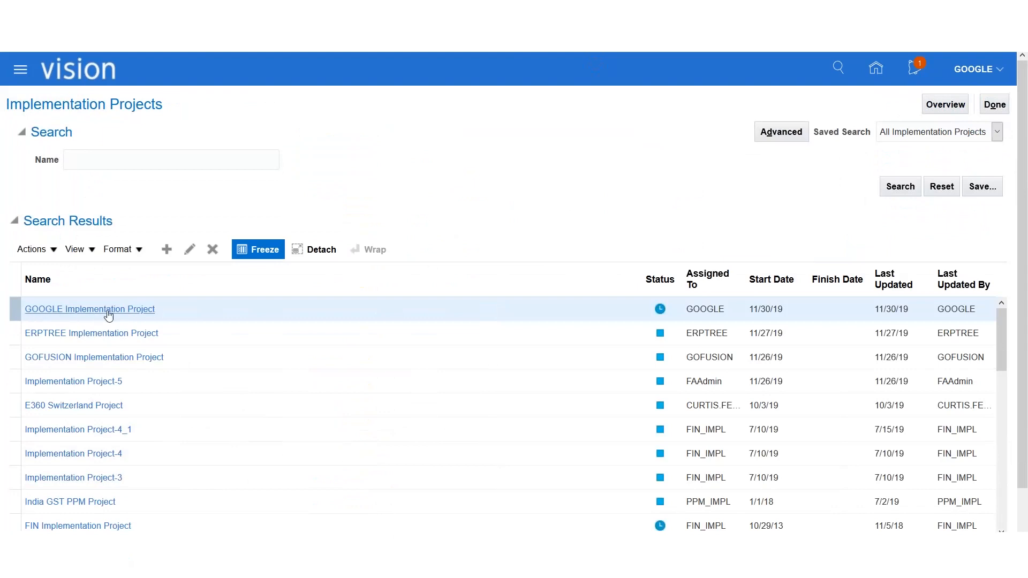
{"action": "left_click", "coordinate": [80, 311]}
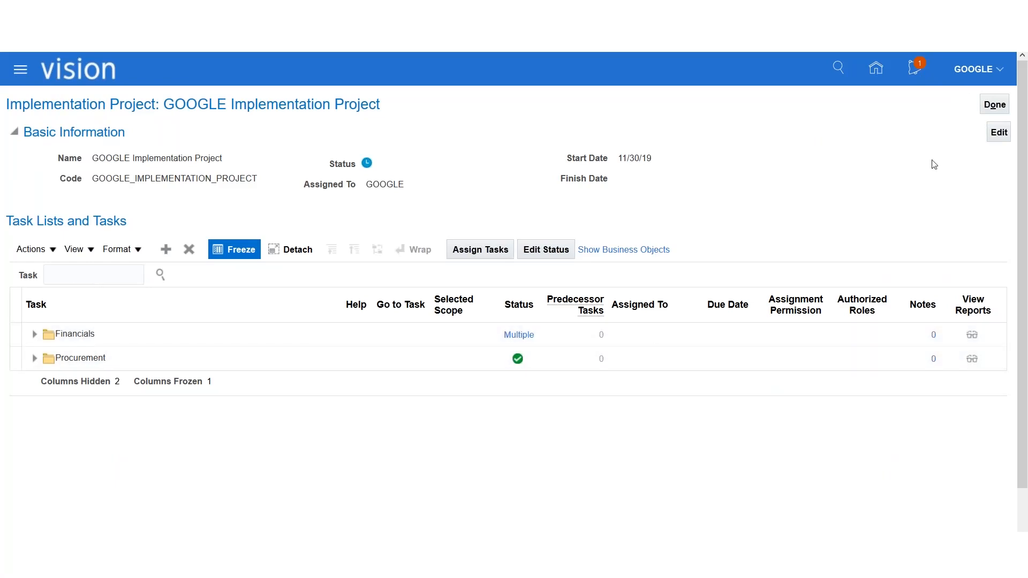
- Close the implementation project, view the setup task Search page, and return to the Compensation Management setup page
{"action": "left_click", "coordinate": [993, 104]}
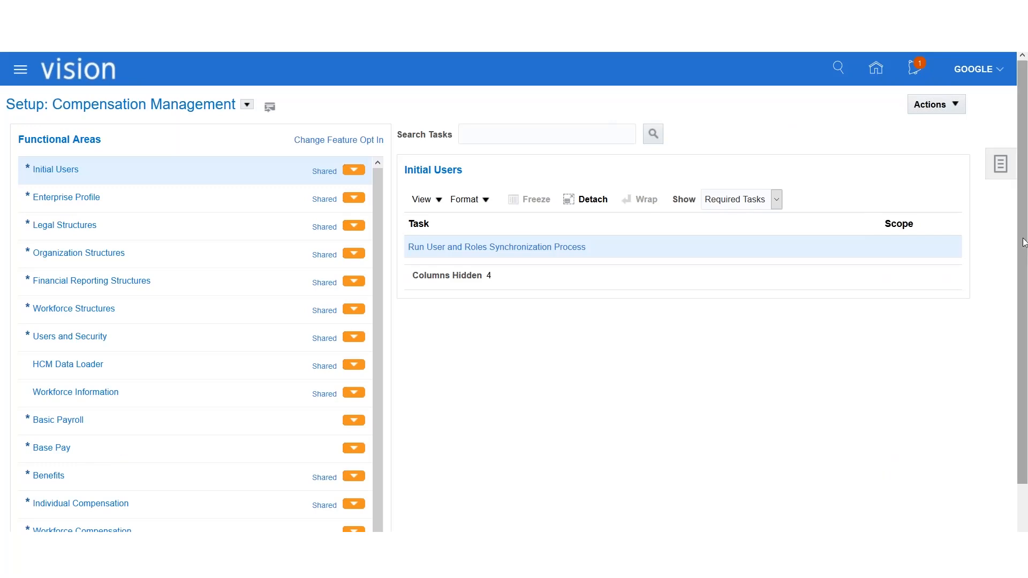
{"action": "left_click", "coordinate": [1002, 171]}
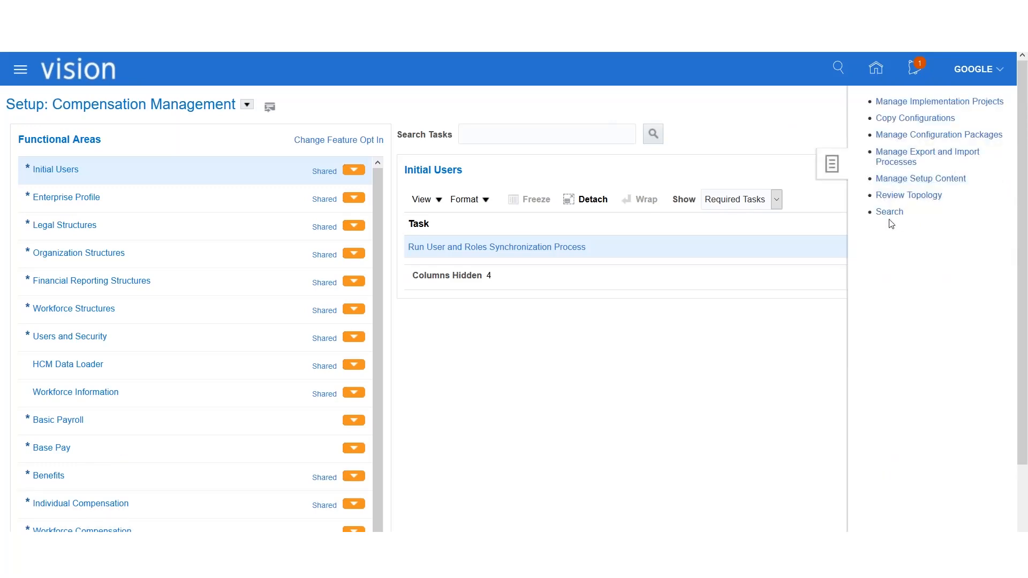
{"action": "left_click", "coordinate": [886, 213]}
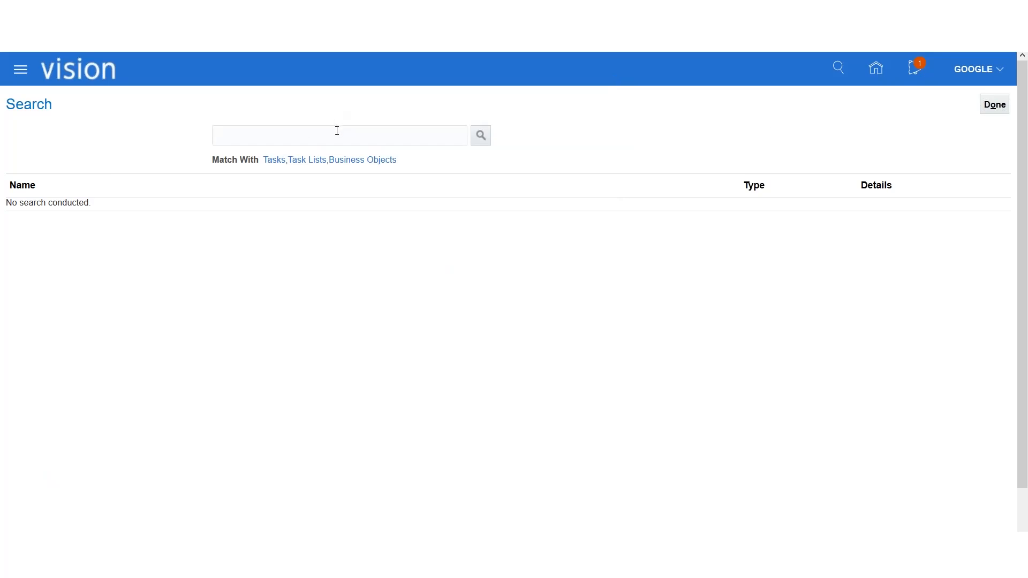
{"action": "left_click", "coordinate": [993, 106]}
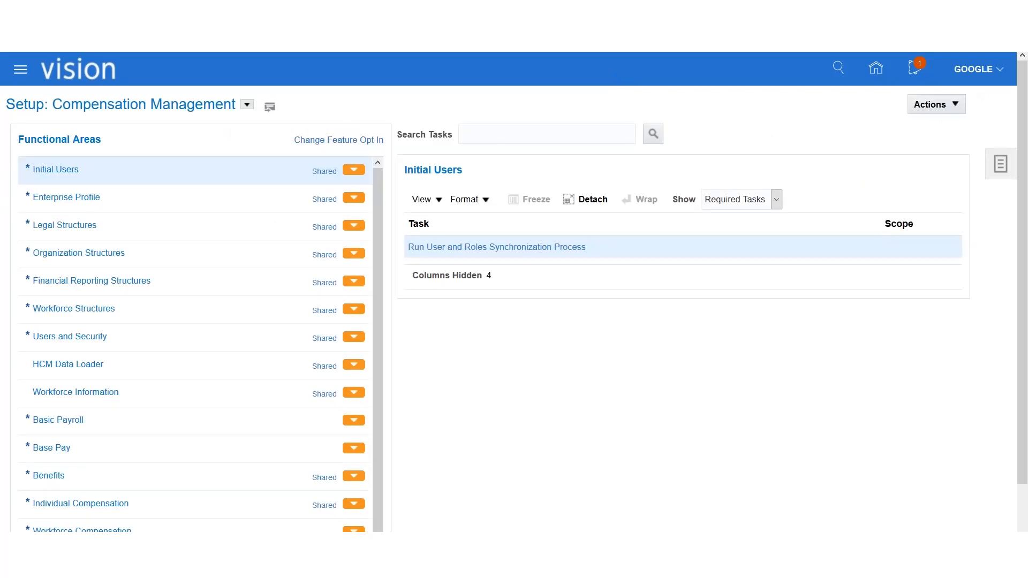
- Load the application home page in a new browser tab and open the setup task Search page in the existing one
{"action": "key", "text": "ctrl+t"}
{"action": "key", "text": "ctrl+v"}
{"action": "key", "text": "Return"}
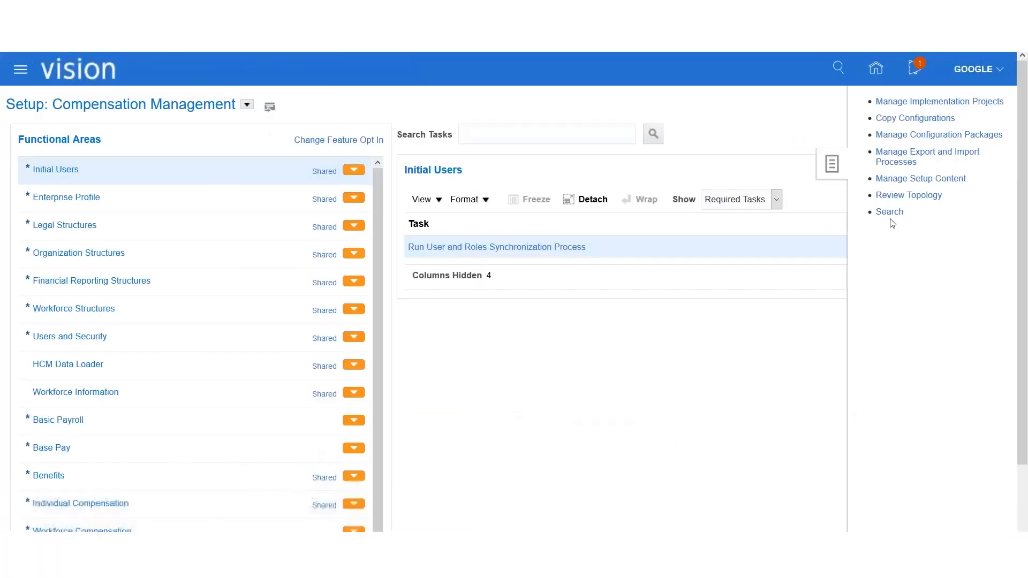
{"action": "left_click", "coordinate": [889, 212]}
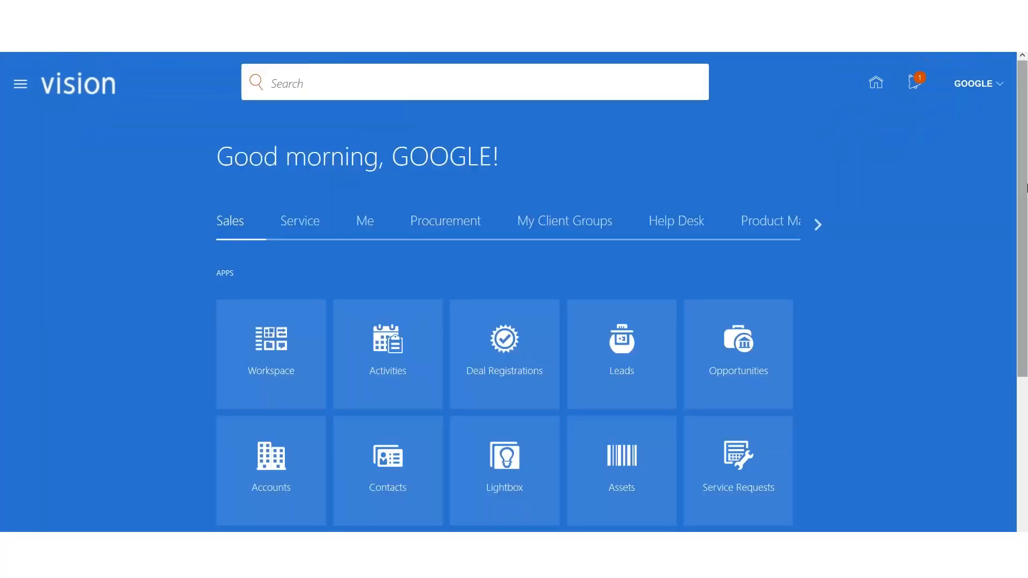
- Open the Setup and Maintenance work area and display the list of implementation projects through Manage Implementation Projects
{"action": "left_click", "coordinate": [968, 85]}
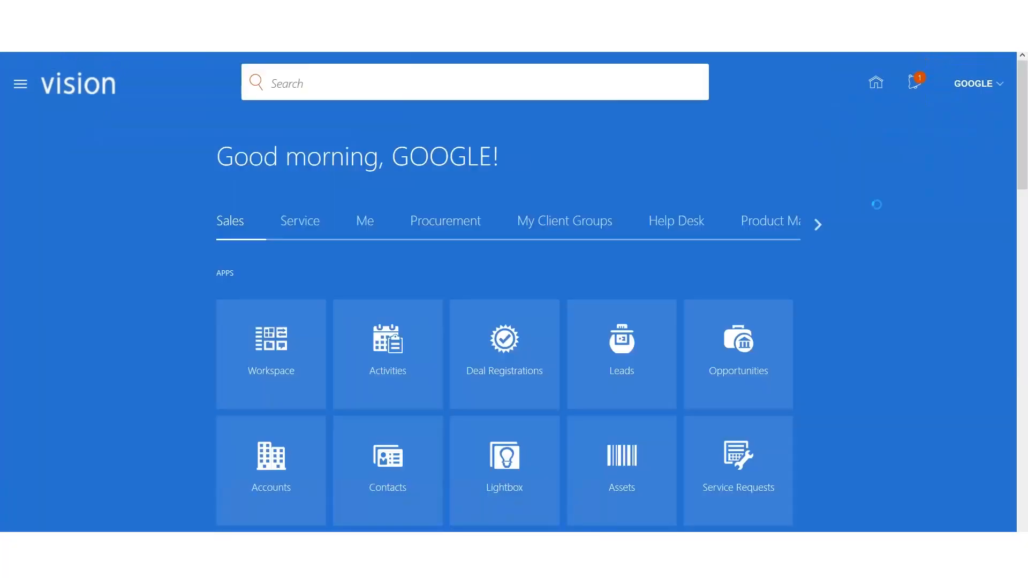
{"action": "left_click", "coordinate": [767, 301]}
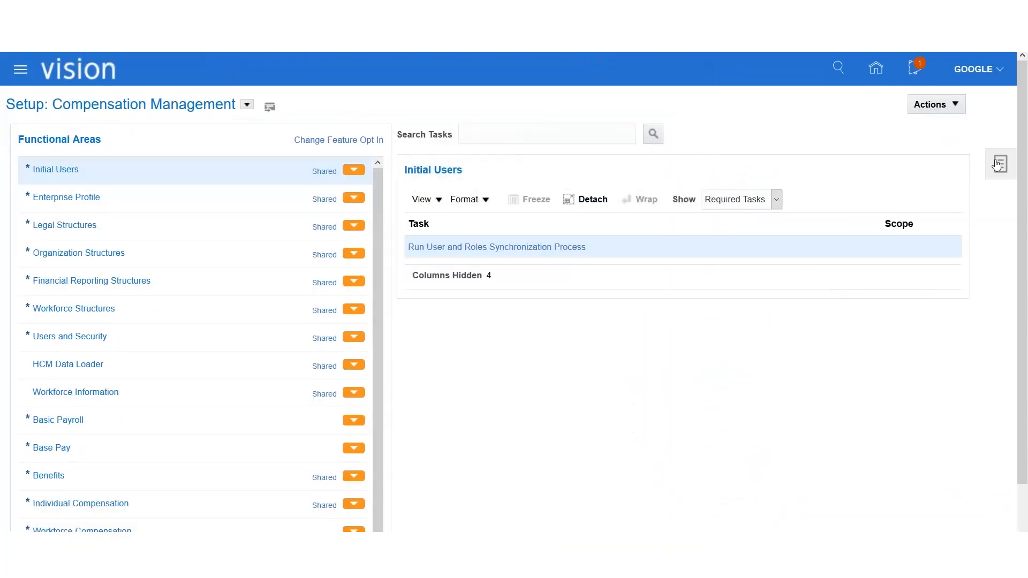
{"action": "left_click", "coordinate": [998, 163]}
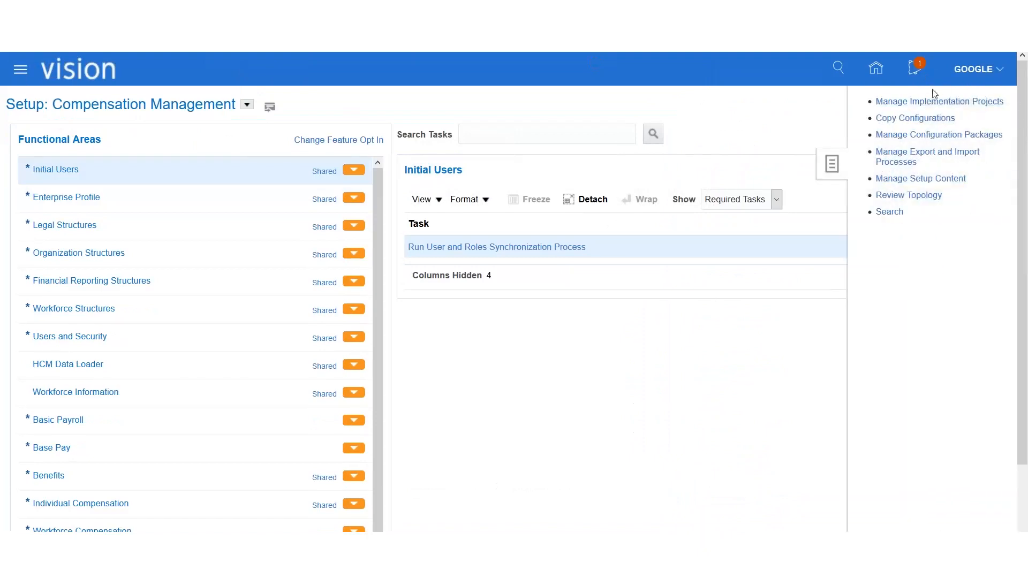
{"action": "left_click", "coordinate": [936, 102]}
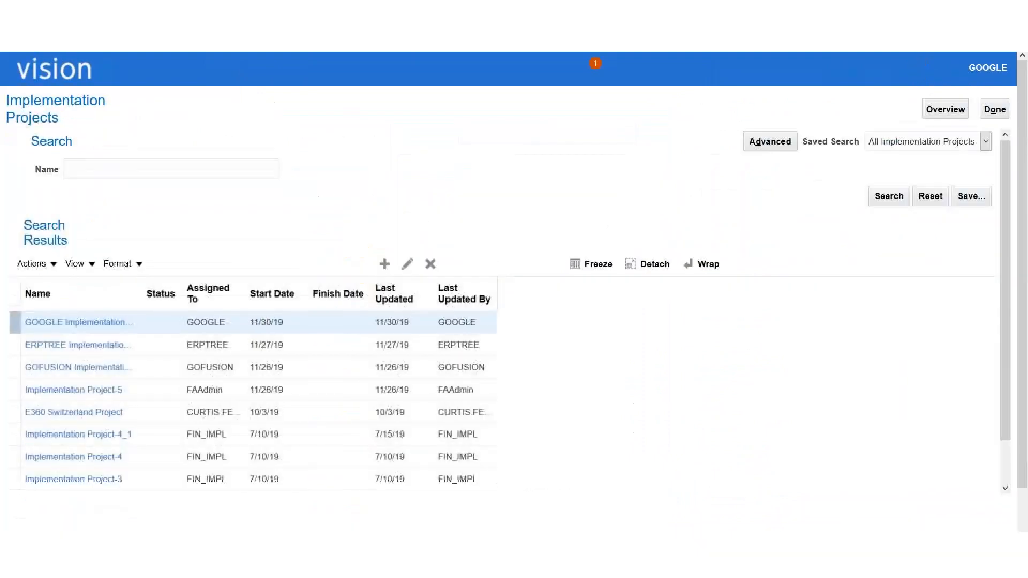
{"action": "left_click", "coordinate": [82, 308]}
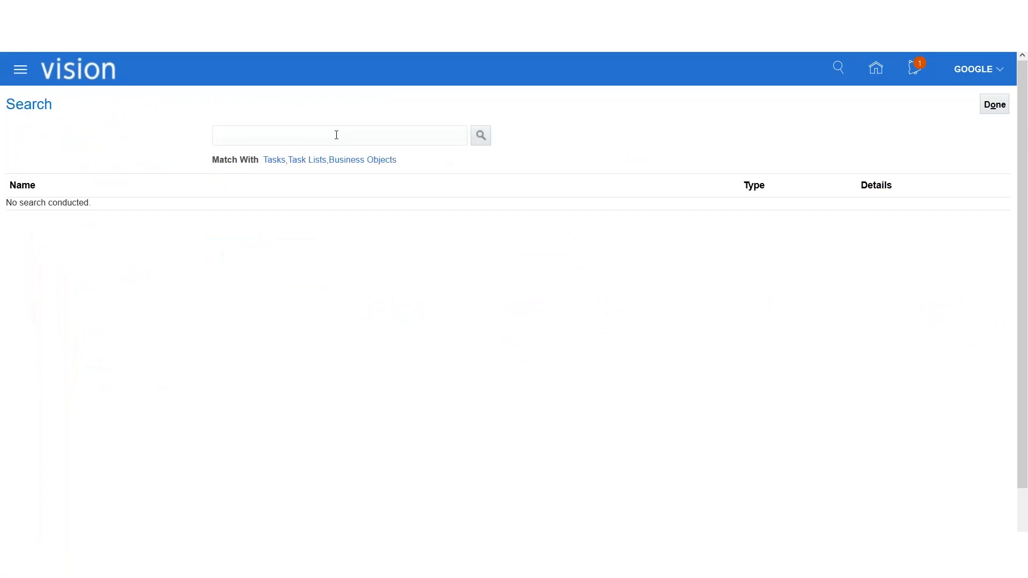
- Search the setup tasks for "manage geo" and open the Manage Geographies task
{"action": "left_click", "coordinate": [236, 133]}
{"action": "type", "text": "manage geo"}
{"action": "key", "text": "Return"}
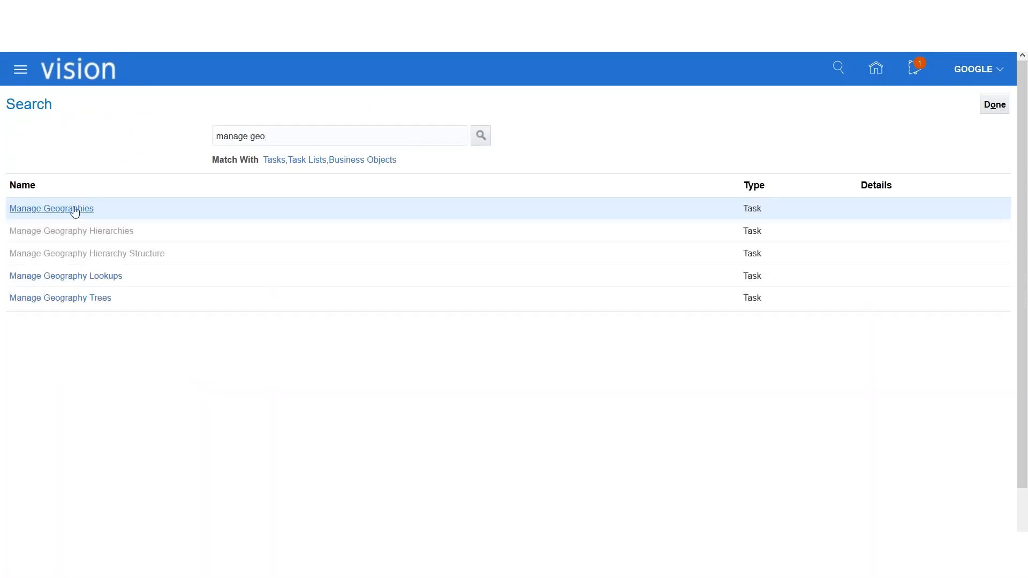
{"action": "left_click", "coordinate": [55, 209]}
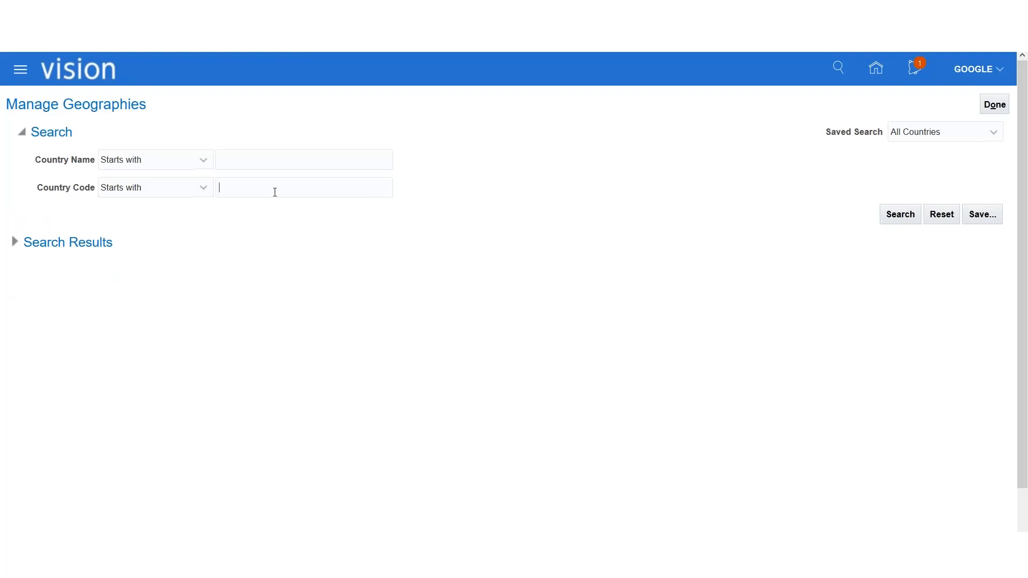
- Search for the country with code US and examine its available actions, including Import Geography Data
{"action": "type", "text": "US"}
{"action": "left_click", "coordinate": [892, 214]}
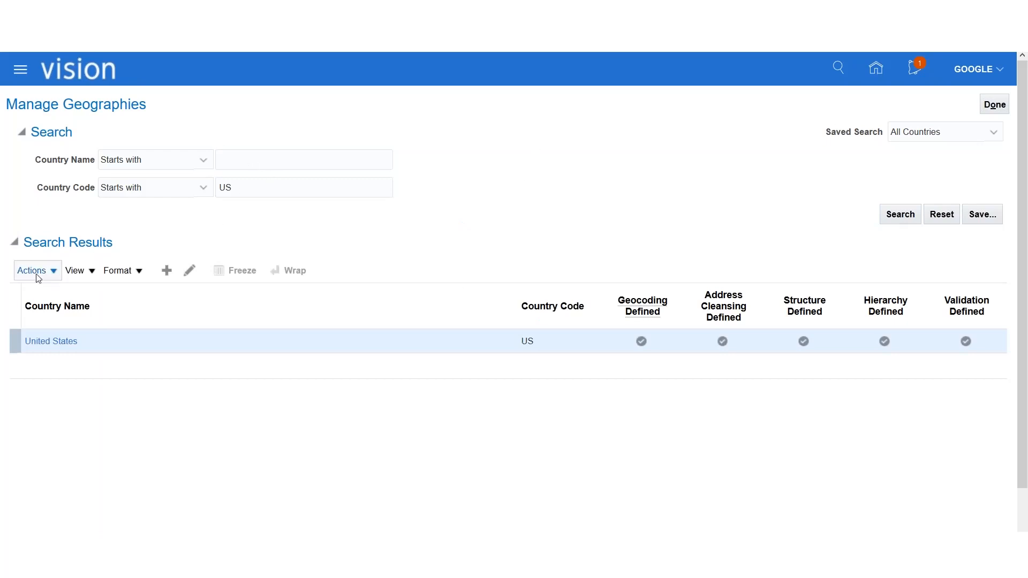
{"action": "left_click", "coordinate": [53, 271]}
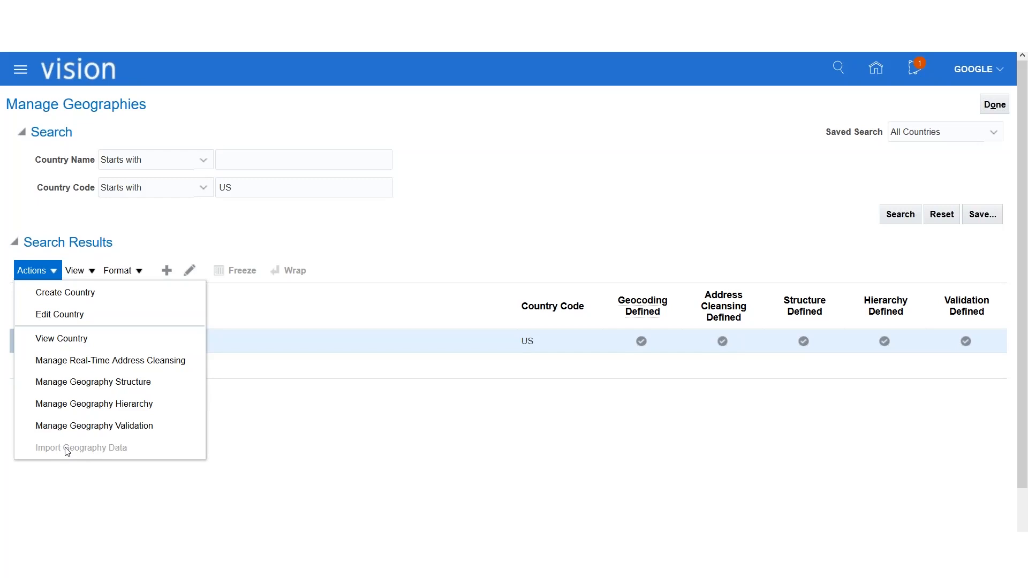
{"action": "left_click", "coordinate": [515, 239]}
{"action": "left_click", "coordinate": [891, 220]}
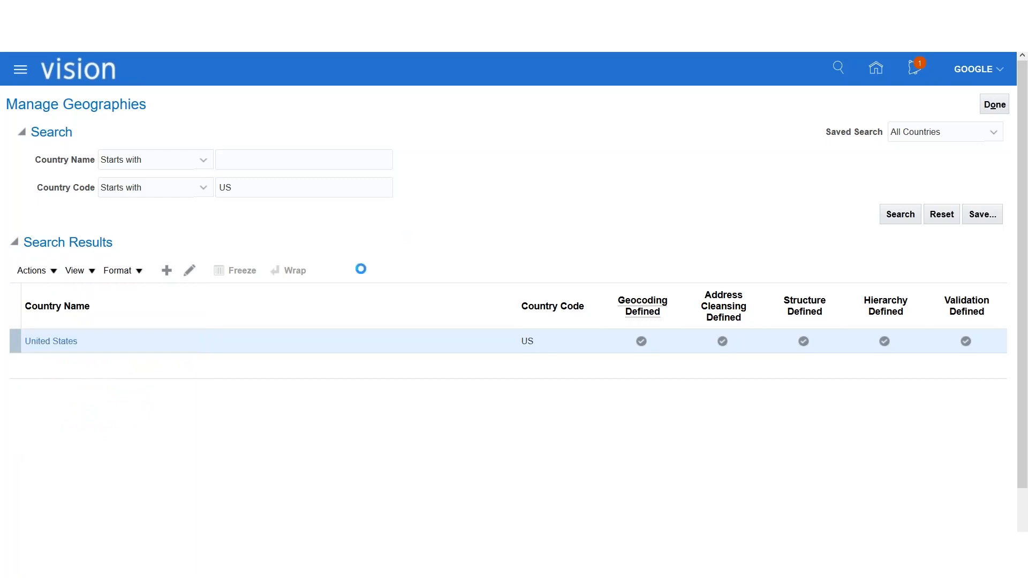
{"action": "left_click", "coordinate": [55, 272]}
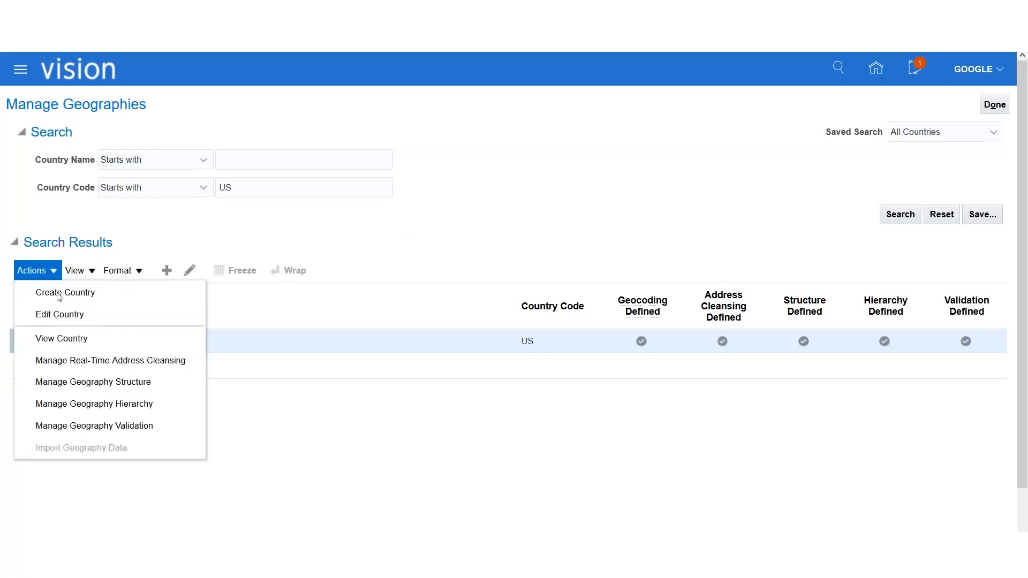
{"action": "left_click", "coordinate": [61, 447]}
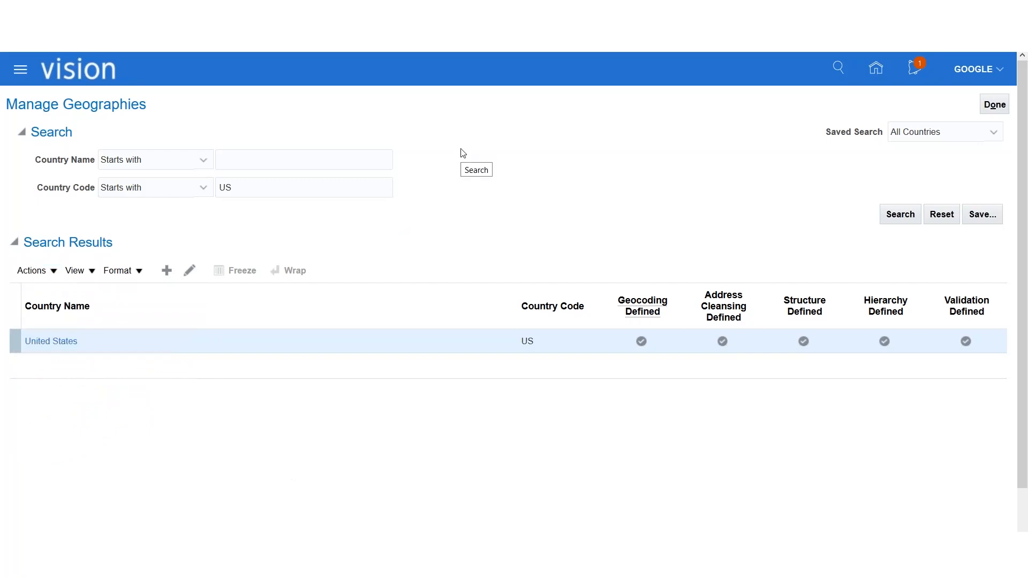
- View the geography structure defined for the United States and leave it without saving
{"action": "left_click", "coordinate": [53, 271]}
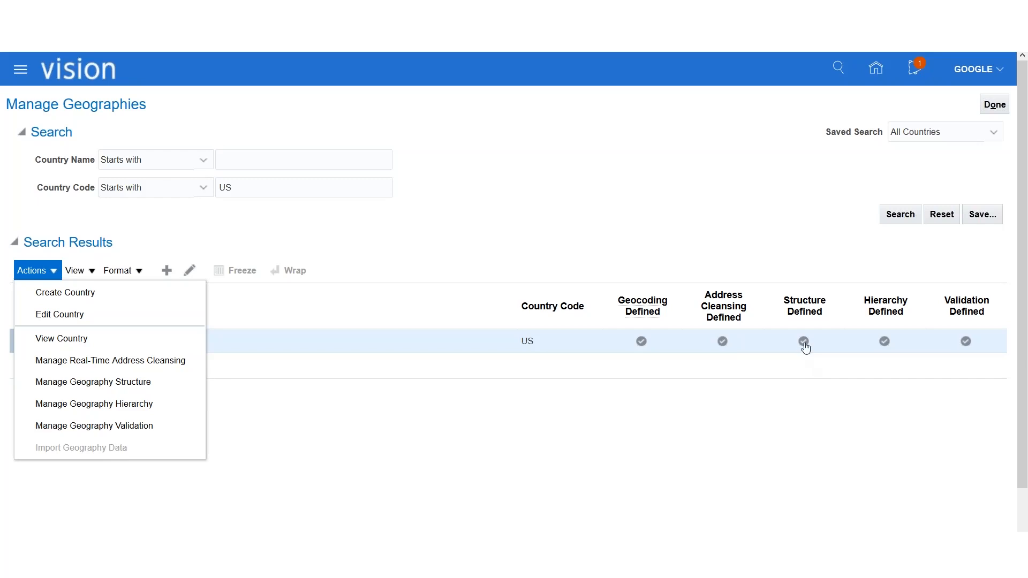
{"action": "left_click", "coordinate": [805, 347]}
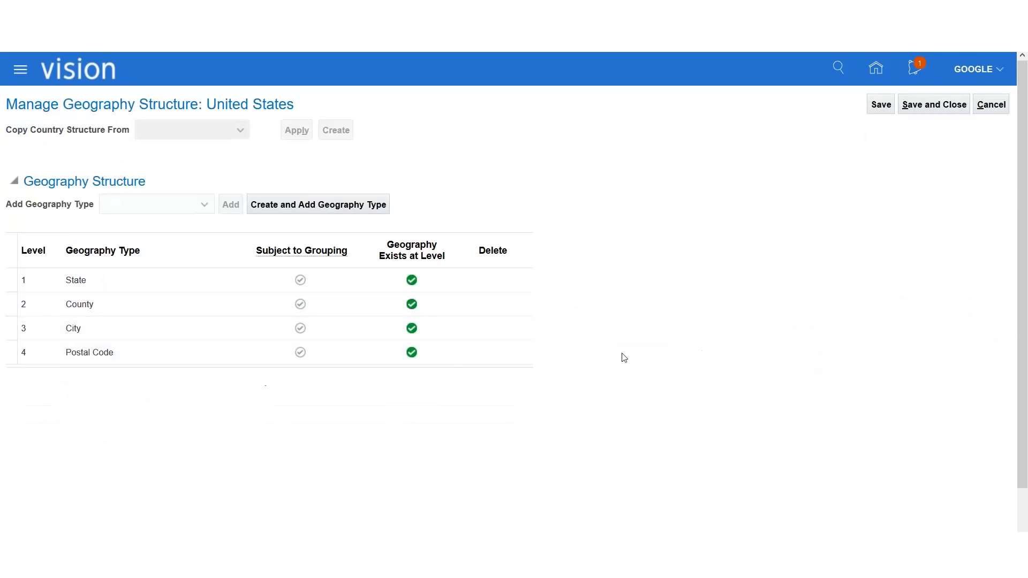
{"action": "left_click", "coordinate": [991, 104]}
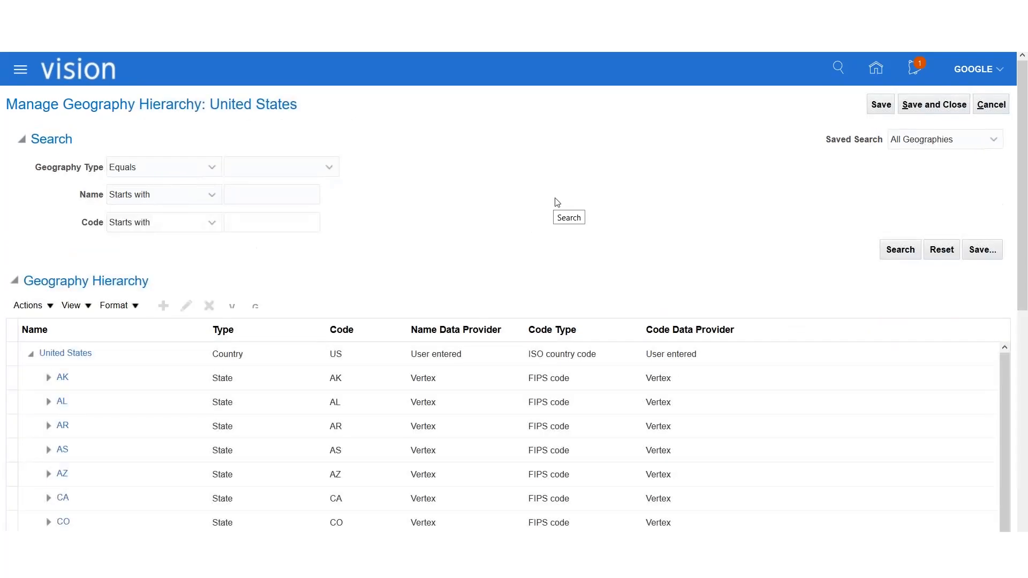
- Examine the United States geography hierarchy by expanding AK, Aleutians East Borough and Akutan down to postal code level
{"action": "scroll", "coordinate": [484, 241], "scroll_direction": "down", "scroll_amount": 3}
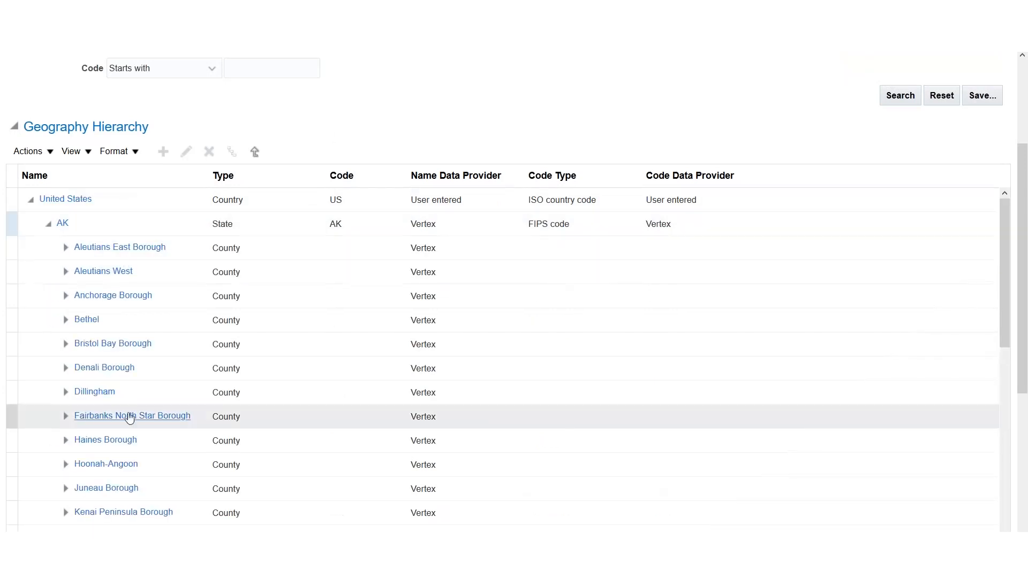
{"action": "left_click", "coordinate": [66, 246]}
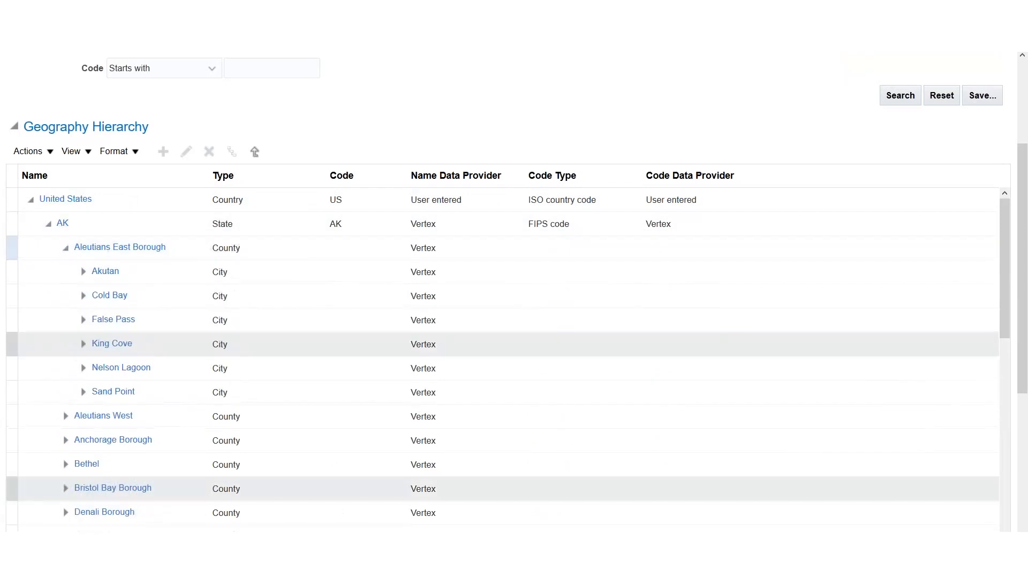
{"action": "left_click", "coordinate": [82, 272]}
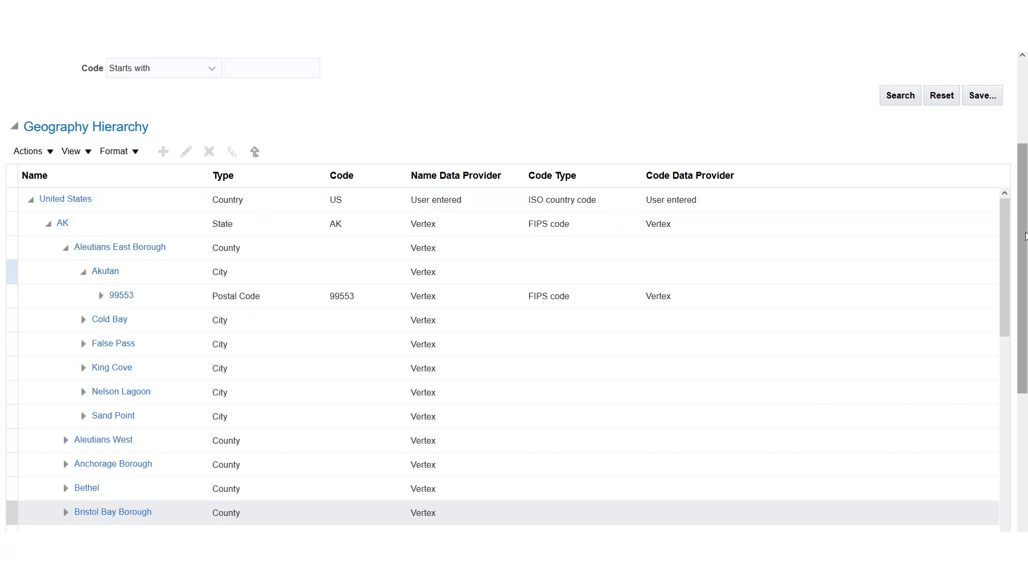
{"action": "scroll", "coordinate": [942, 160], "scroll_direction": "up", "scroll_amount": 3}
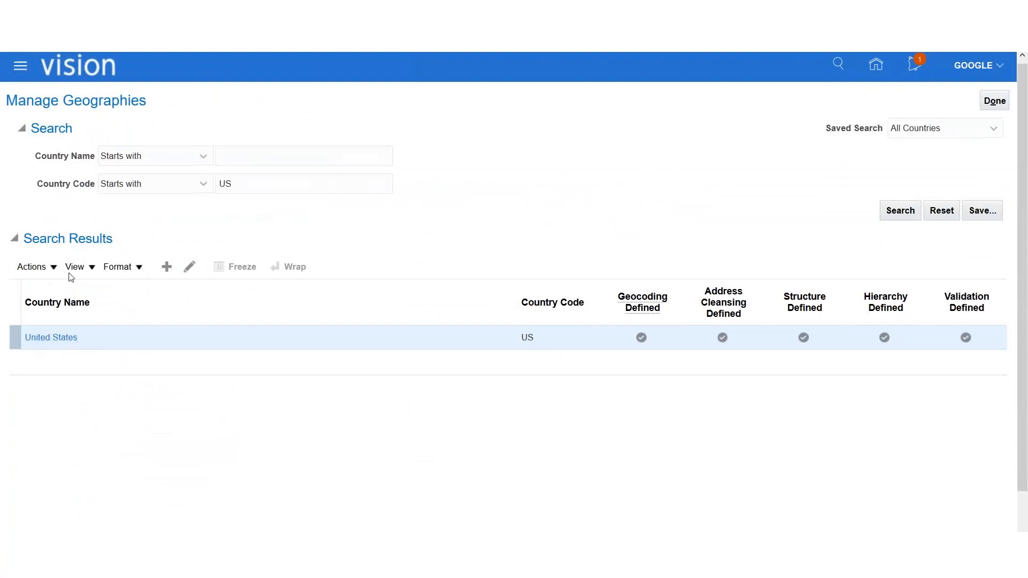
- Open the United States geography validation and review the attributes available for mapping the State geography type
{"action": "left_click", "coordinate": [51, 271]}
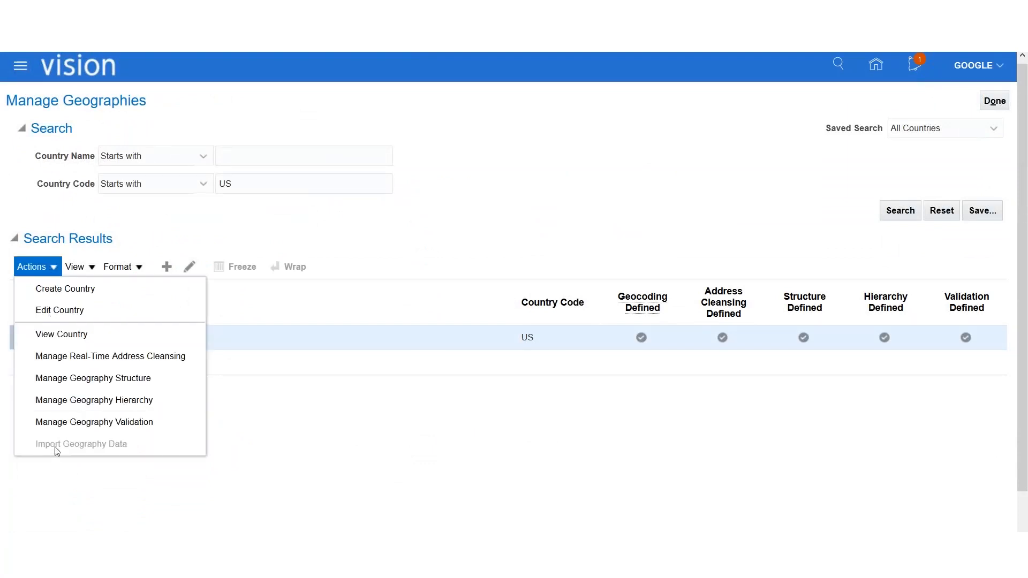
{"action": "left_click", "coordinate": [286, 462]}
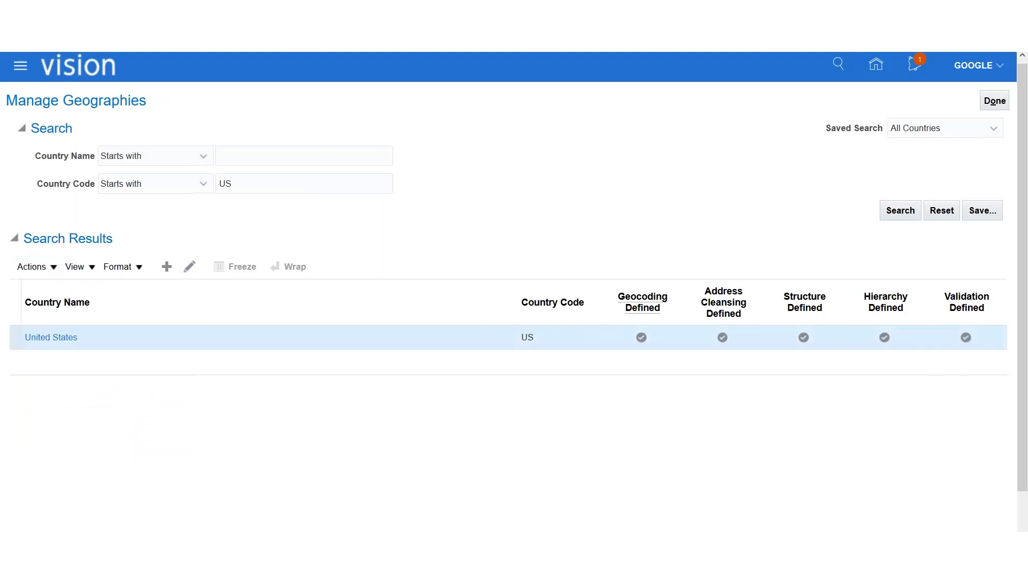
{"action": "mouse_move", "coordinate": [478, 567]}
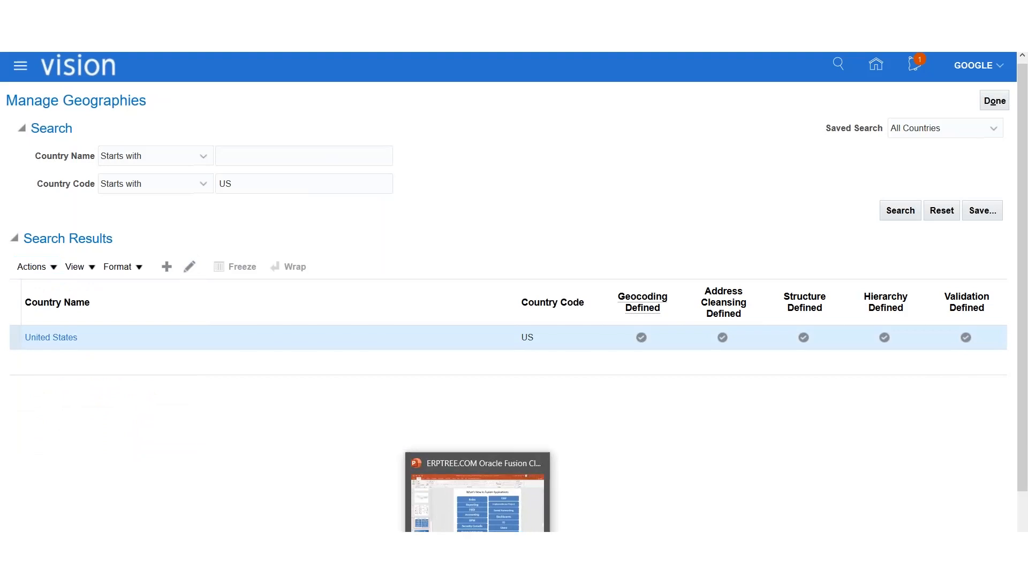
{"action": "left_click", "coordinate": [966, 338]}
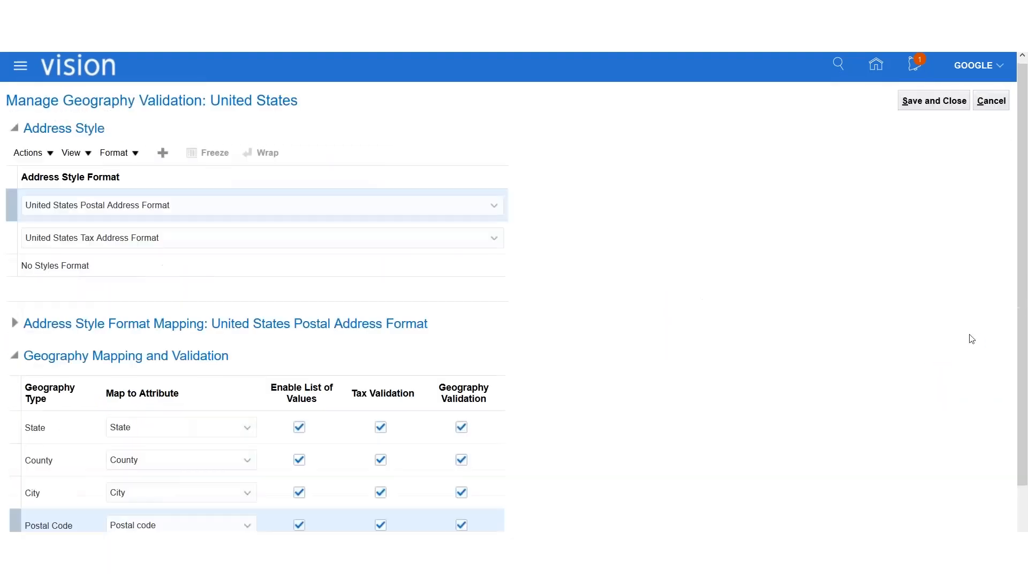
{"action": "scroll", "coordinate": [664, 243], "scroll_direction": "down", "scroll_amount": 2}
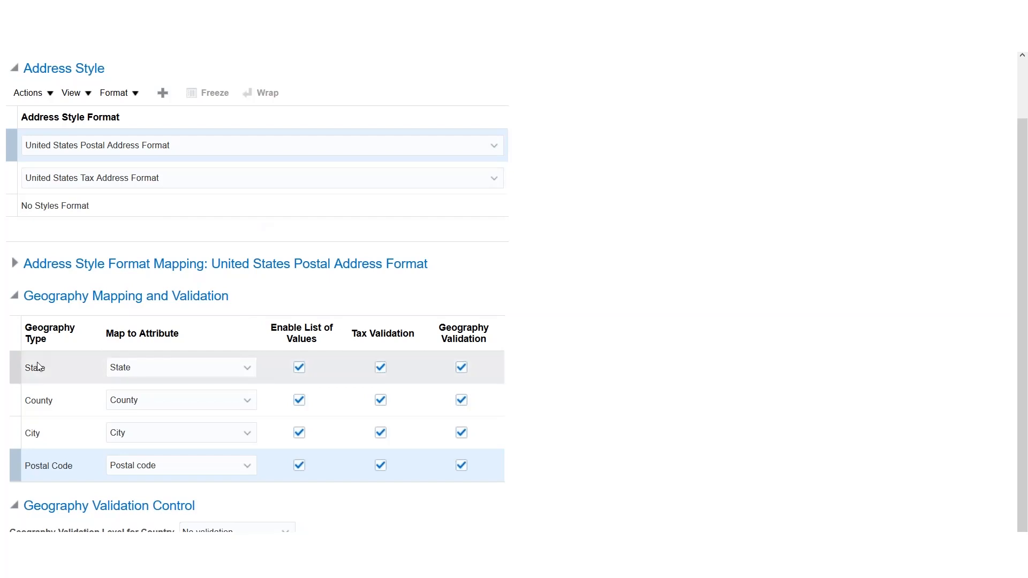
{"action": "left_click", "coordinate": [248, 369]}
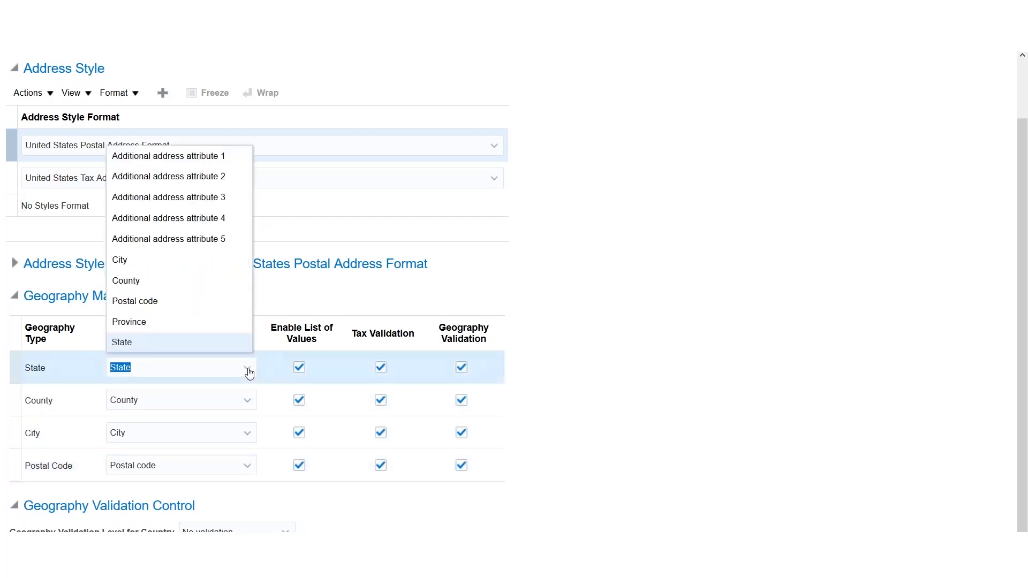
{"action": "left_click", "coordinate": [562, 312]}
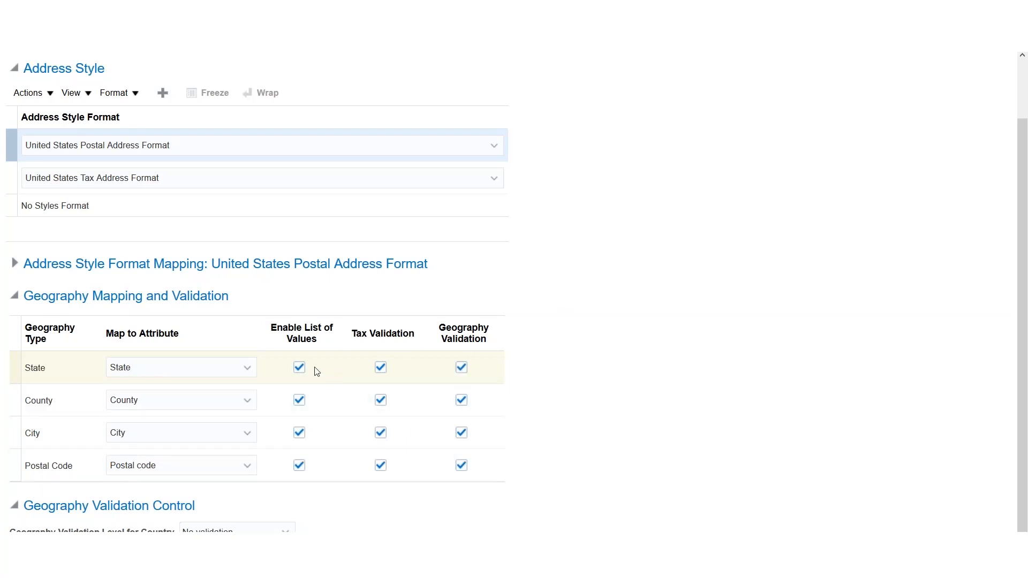
- Turn Enable List of Values and Geography Validation off for the State geography type and enable both again
{"action": "left_click", "coordinate": [300, 369]}
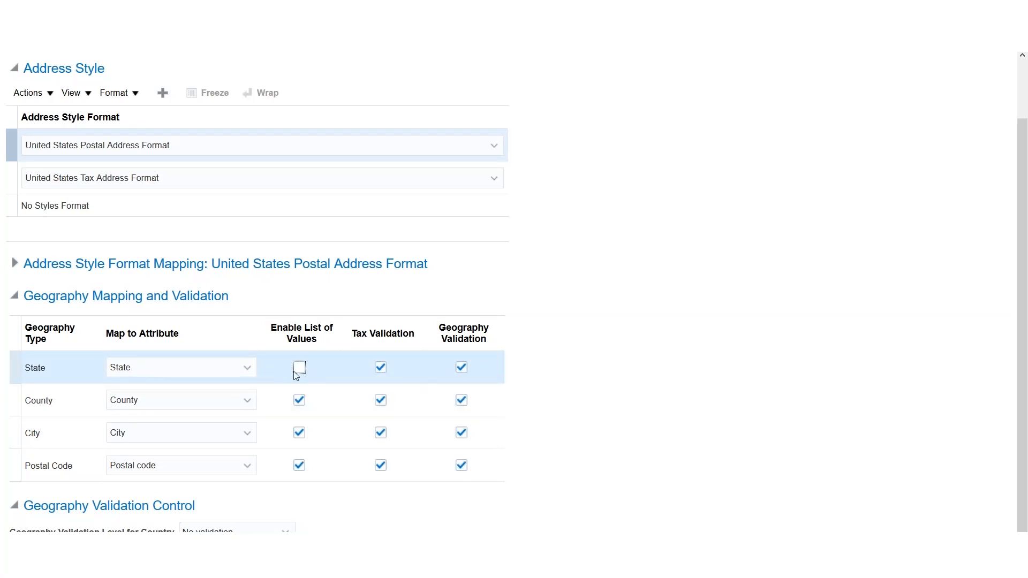
{"action": "left_click", "coordinate": [461, 367]}
{"action": "left_click", "coordinate": [299, 367]}
{"action": "left_click", "coordinate": [462, 368]}
- Review the Tax Address Format and No Styles Format, reselect United States Postal Address Format, and save and close the validation
{"action": "left_click", "coordinate": [23, 178]}
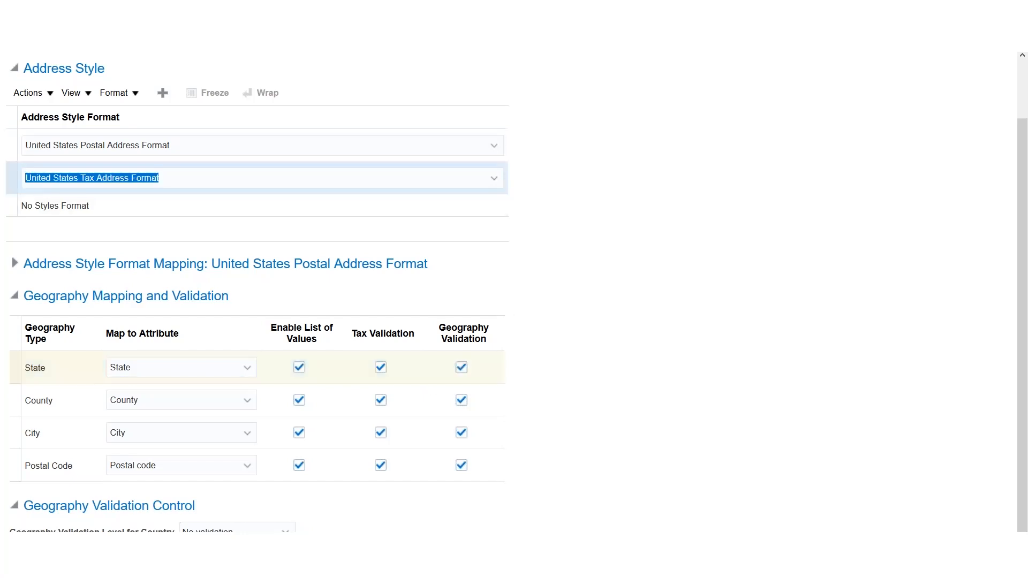
{"action": "left_click", "coordinate": [19, 206]}
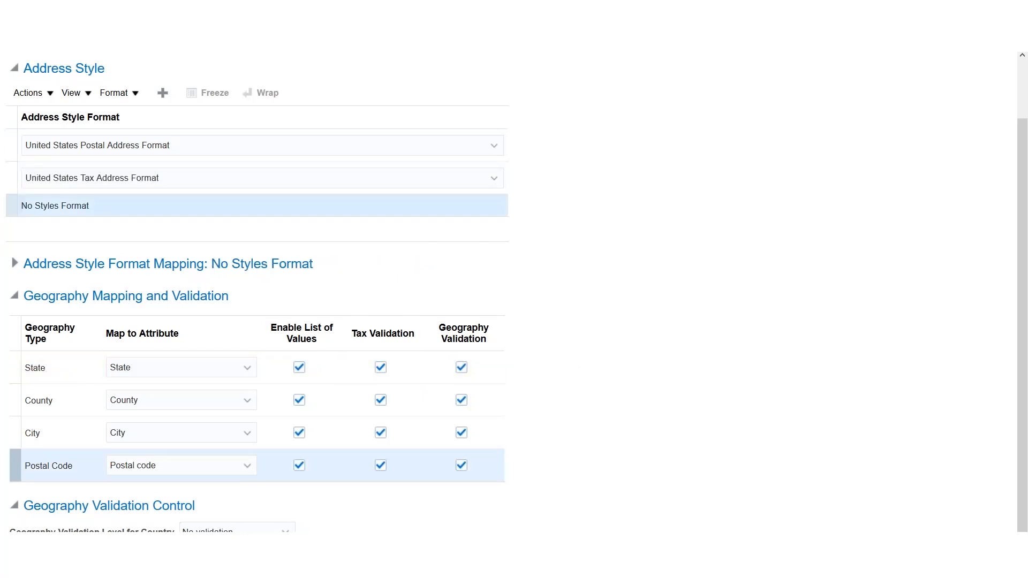
{"action": "left_click", "coordinate": [21, 145]}
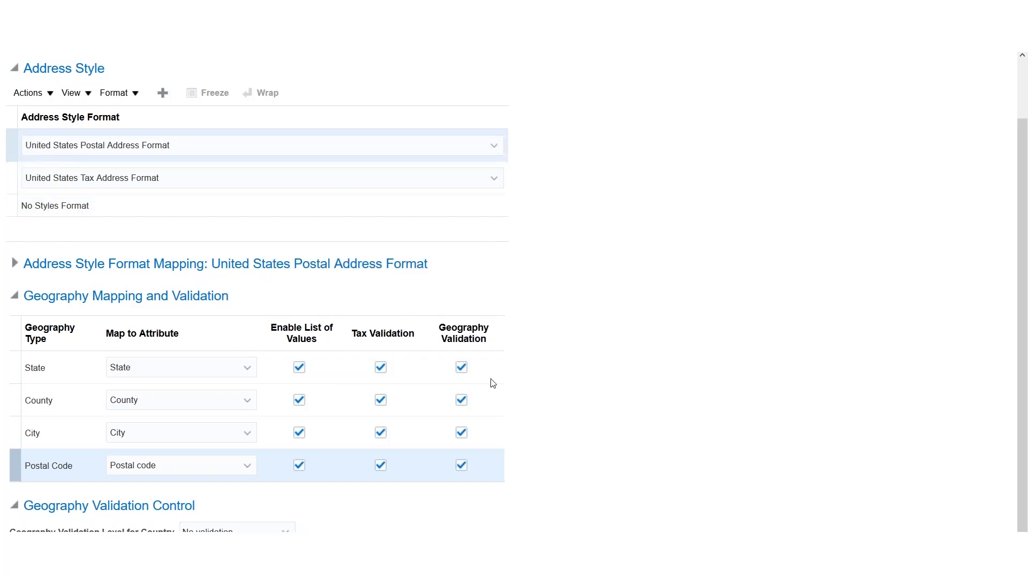
{"action": "scroll", "coordinate": [532, 383], "scroll_direction": "up", "scroll_amount": 2}
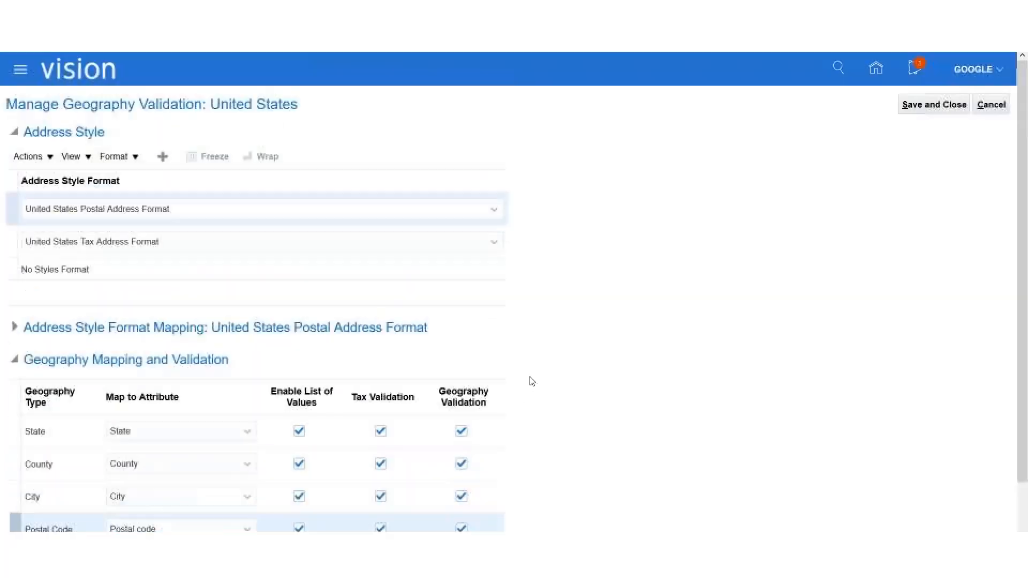
{"action": "left_click", "coordinate": [914, 105]}
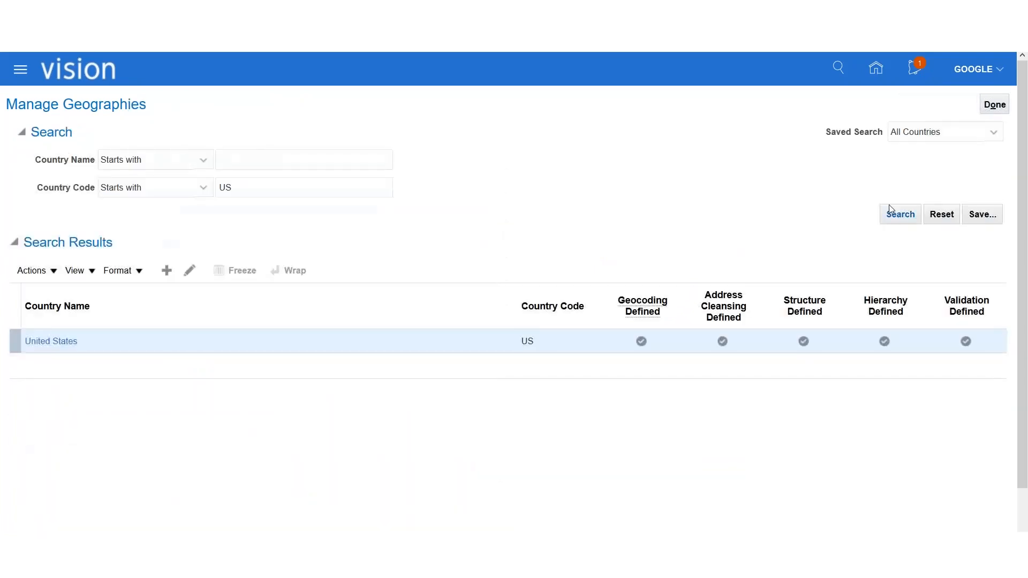
- Search the geographies for countries whose code starts with IN
{"action": "left_click", "coordinate": [54, 273]}
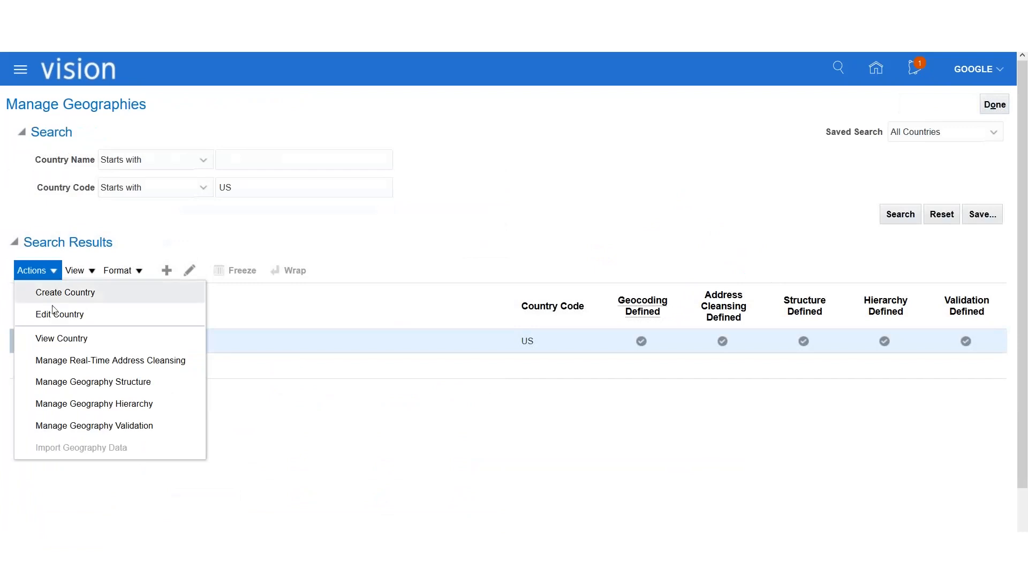
{"action": "left_click_drag", "start_coordinate": [245, 188], "coordinate": [171, 180]}
{"action": "type", "text": "IN"}
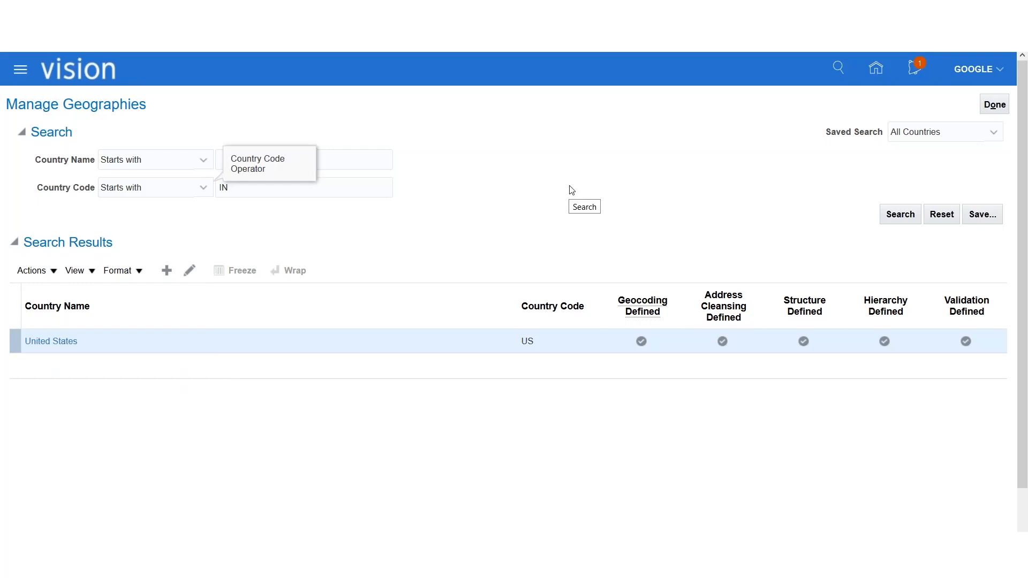
{"action": "left_click", "coordinate": [899, 215]}
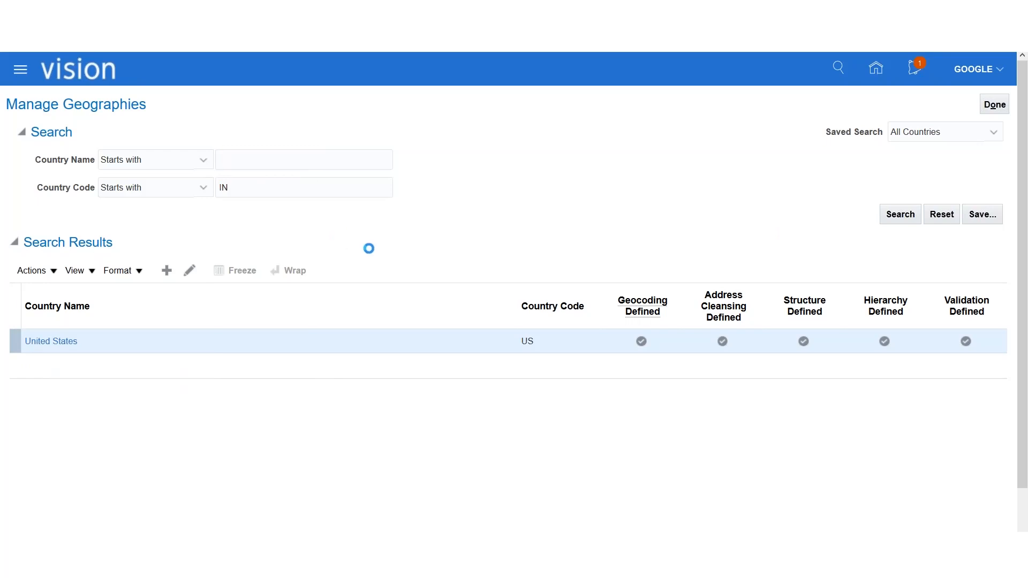
- Open India's geography hierarchy, expand the country to review its states, and cancel out of the hierarchy
{"action": "left_click", "coordinate": [57, 273]}
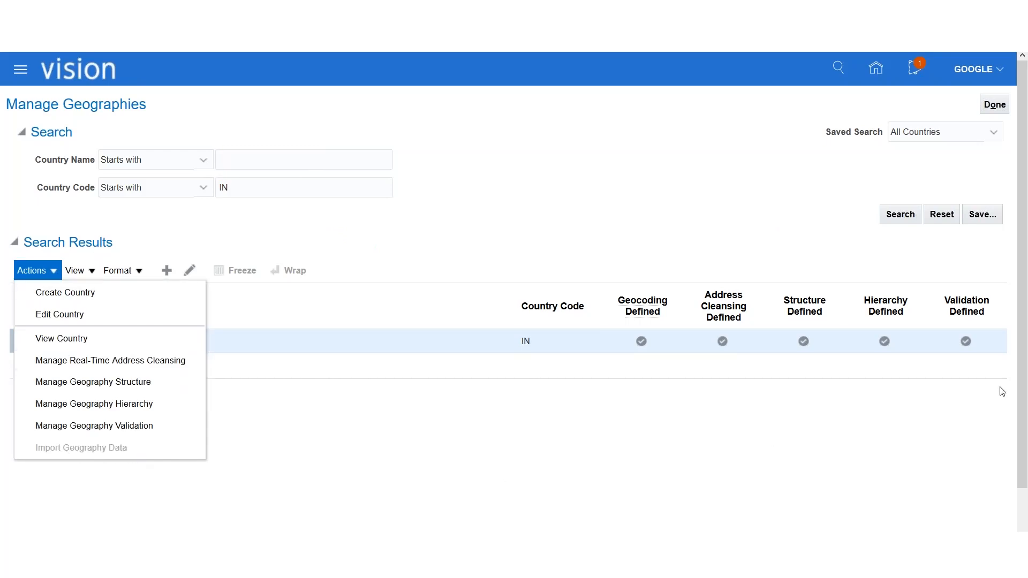
{"action": "left_click", "coordinate": [884, 342]}
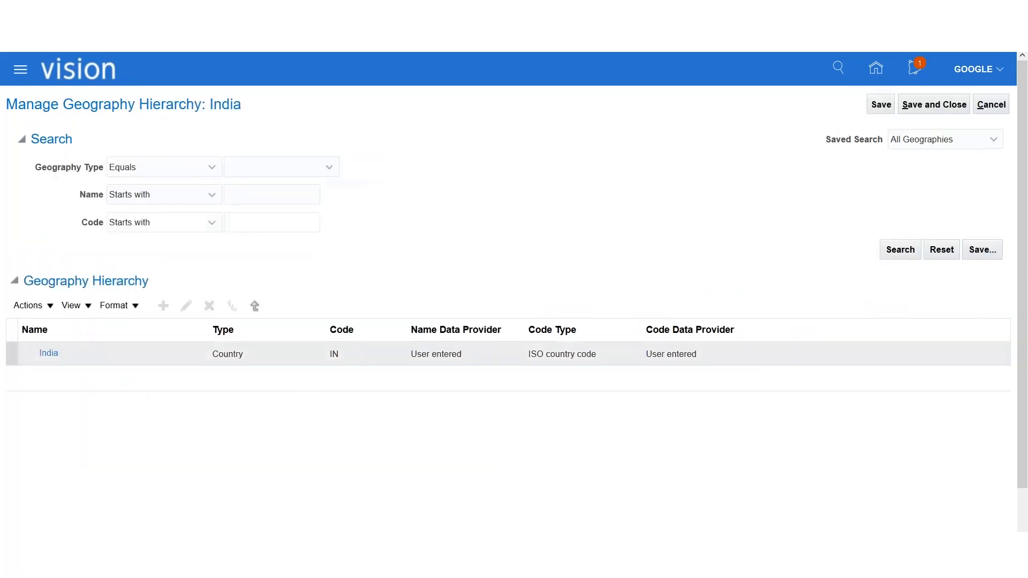
{"action": "left_click", "coordinate": [30, 353]}
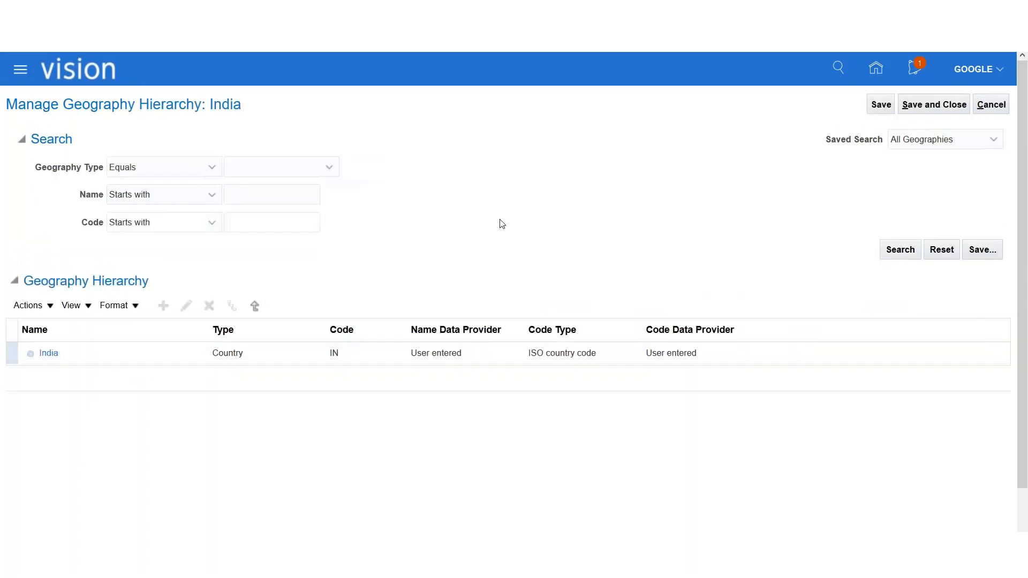
{"action": "scroll", "coordinate": [537, 231], "scroll_direction": "down", "scroll_amount": 4}
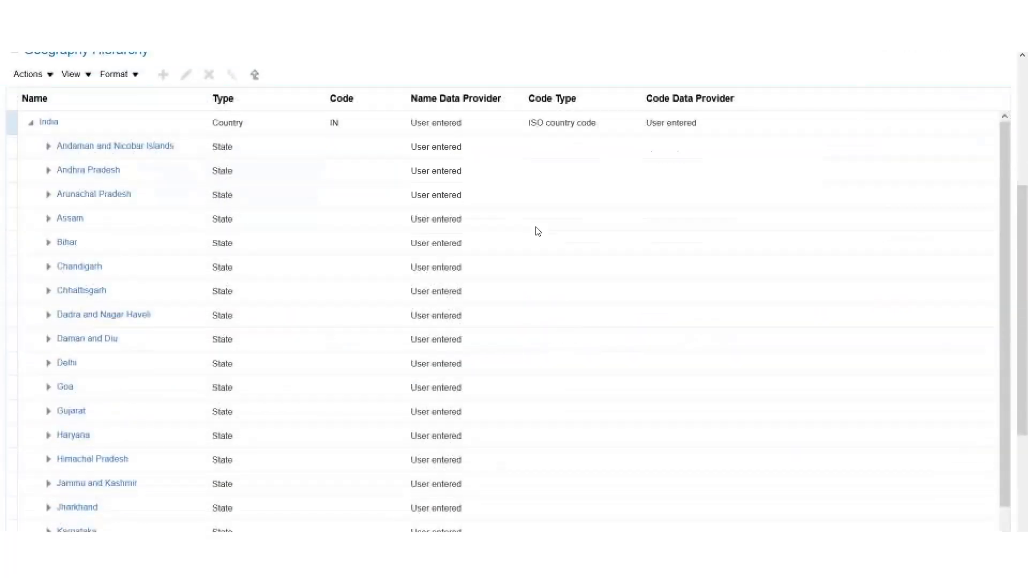
{"action": "left_click_drag", "start_coordinate": [1026, 303], "coordinate": [1026, 198]}
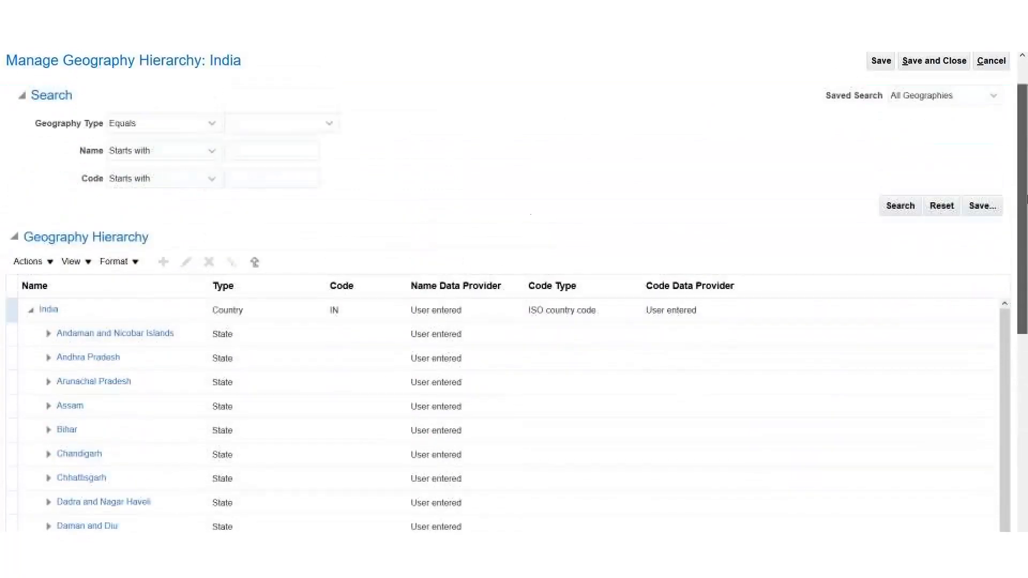
{"action": "scroll", "coordinate": [567, 252], "scroll_direction": "up", "scroll_amount": 1}
{"action": "left_click", "coordinate": [998, 106]}
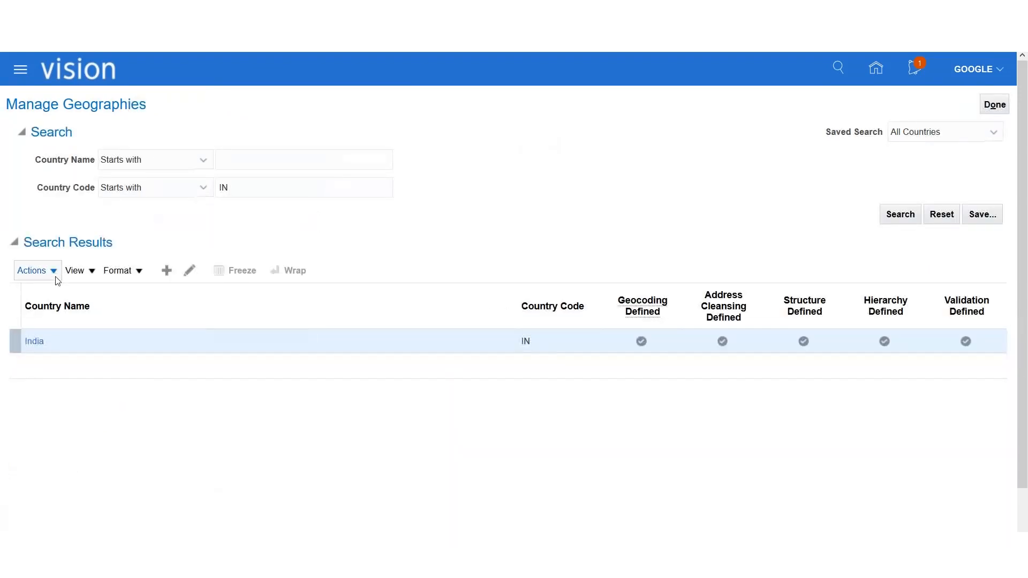
- Finish Manage Geographies and switch to the class notes workbook in Excel
{"action": "left_click", "coordinate": [53, 271]}
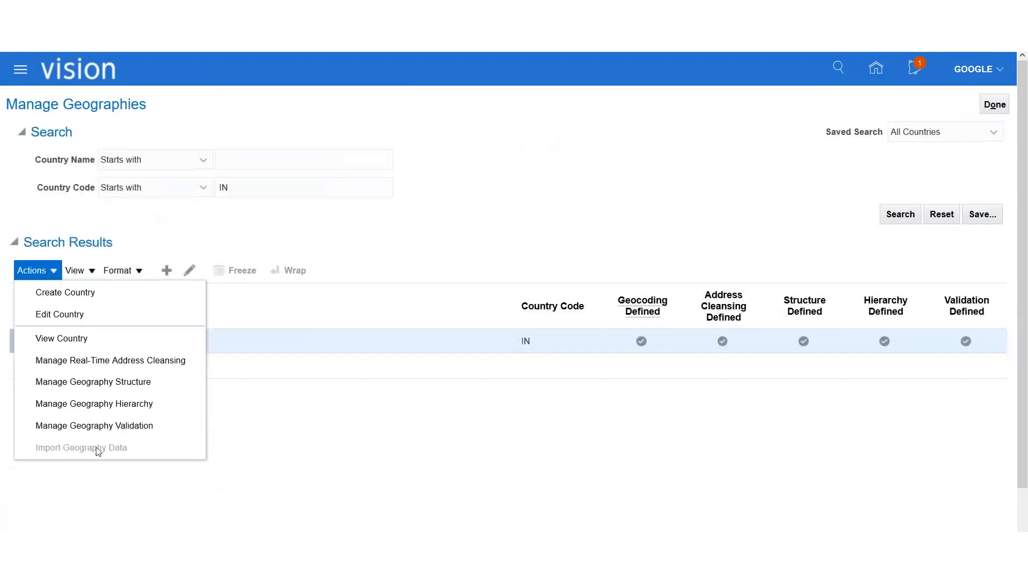
{"action": "left_click", "coordinate": [996, 105]}
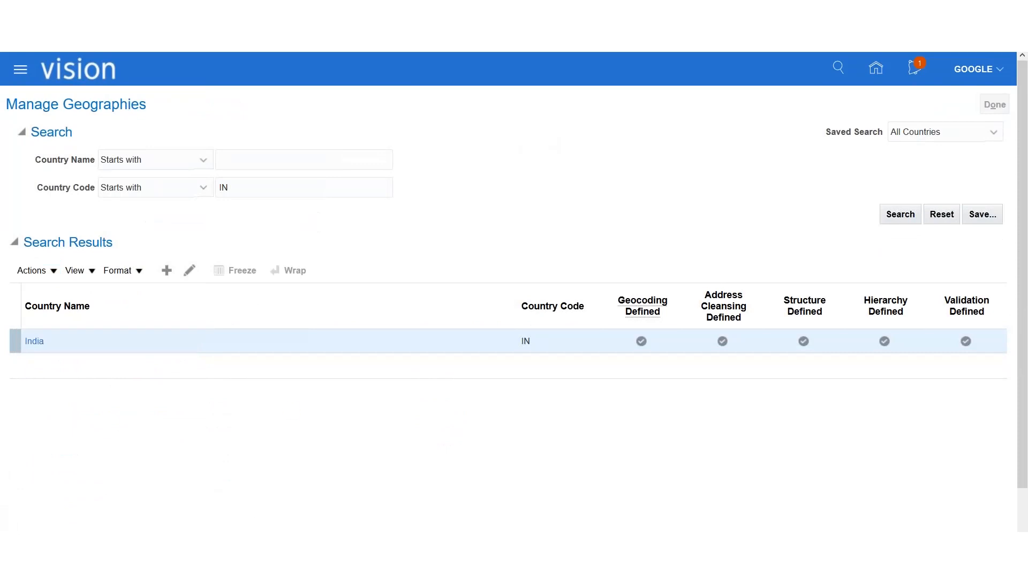
{"action": "left_click", "coordinate": [510, 569]}
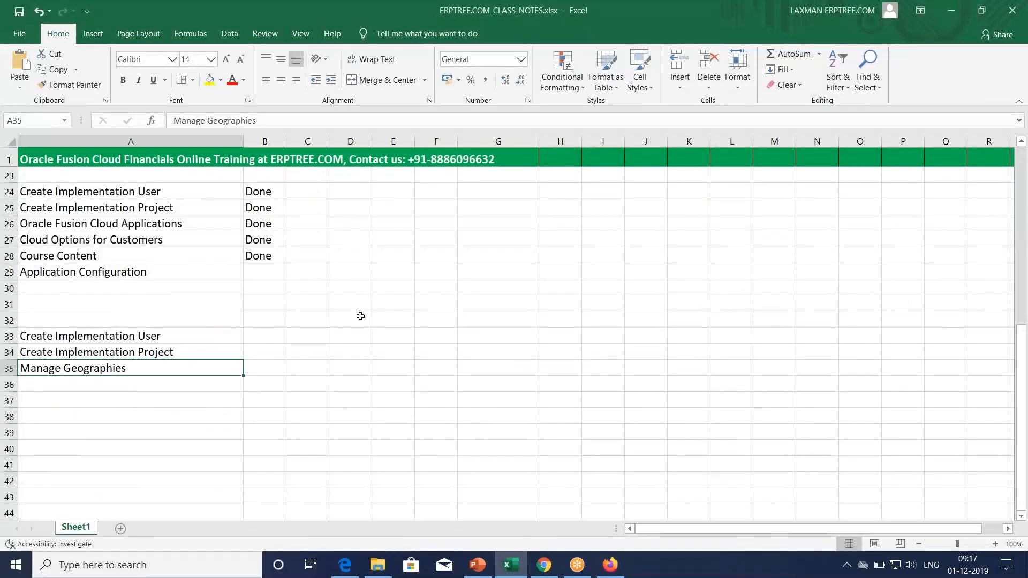
- Enter Primary Ledger (PL) in cell A37 and format row 37 in bold with a yellow fill
{"action": "left_click", "coordinate": [69, 394]}
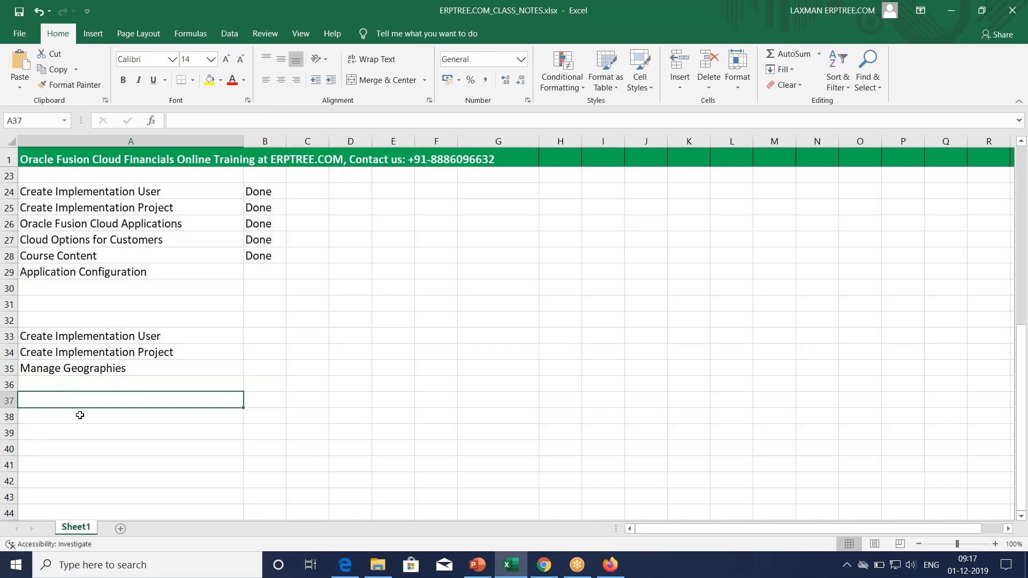
{"action": "type", "text": "Pri"}
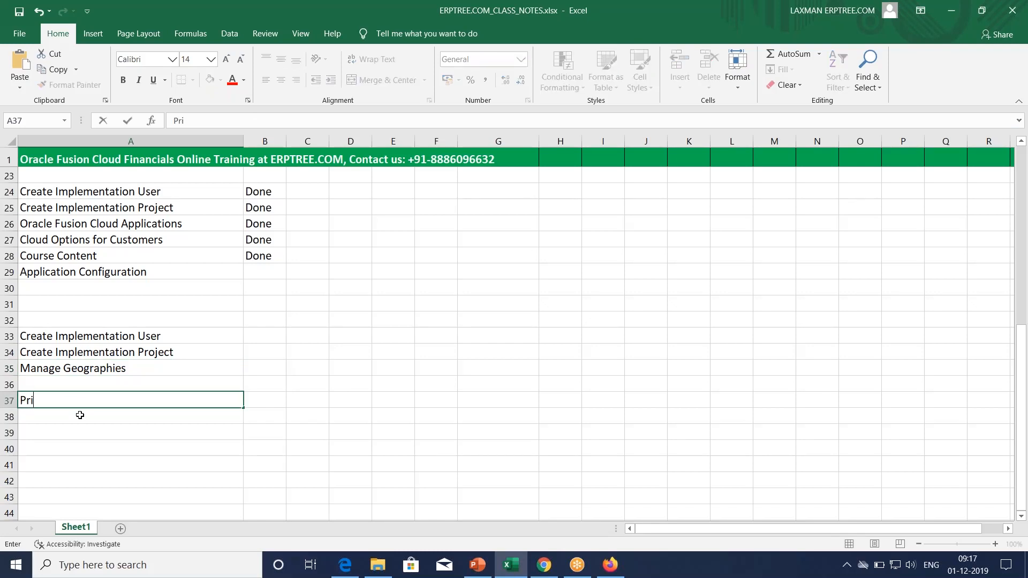
{"action": "type", "text": "mary Ledger (PL)"}
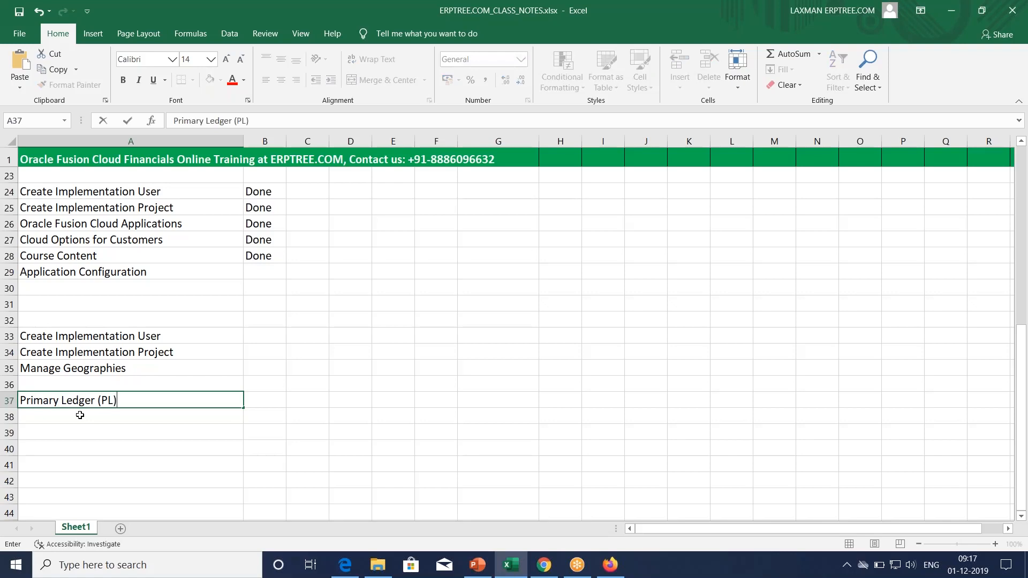
{"action": "key", "text": "ctrl+Return"}
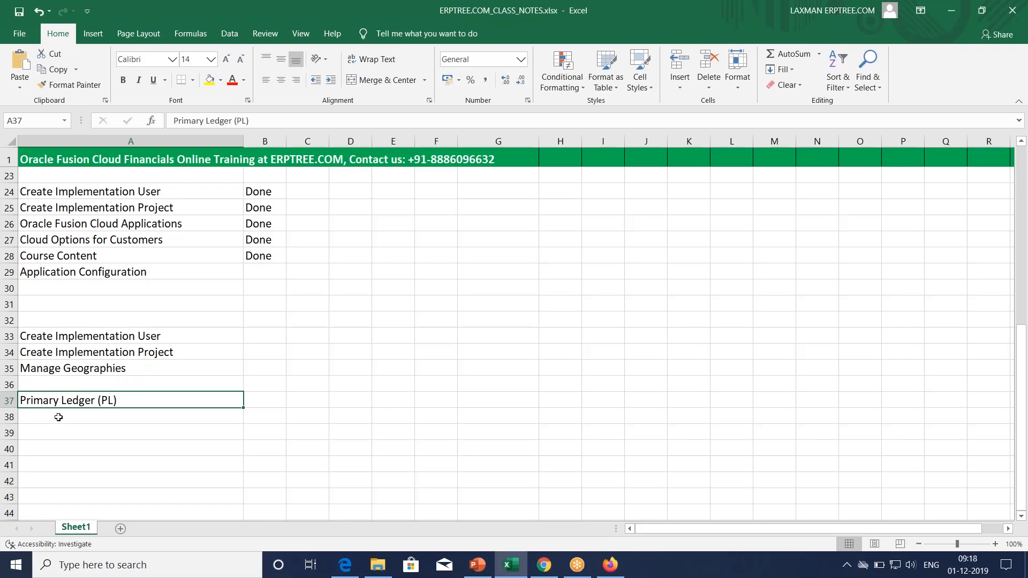
{"action": "left_click", "coordinate": [9, 400]}
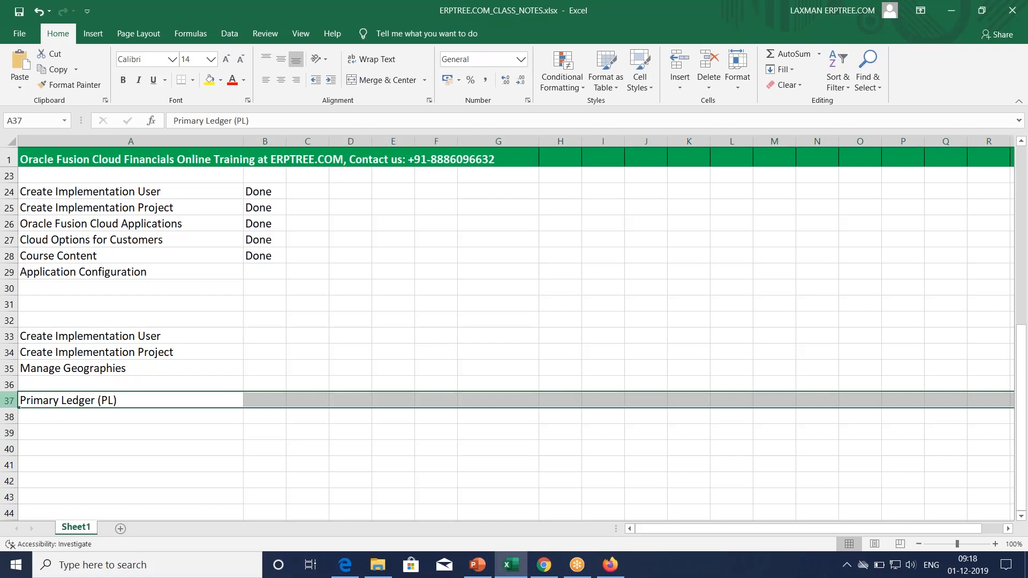
{"action": "key", "text": "ctrl+b"}
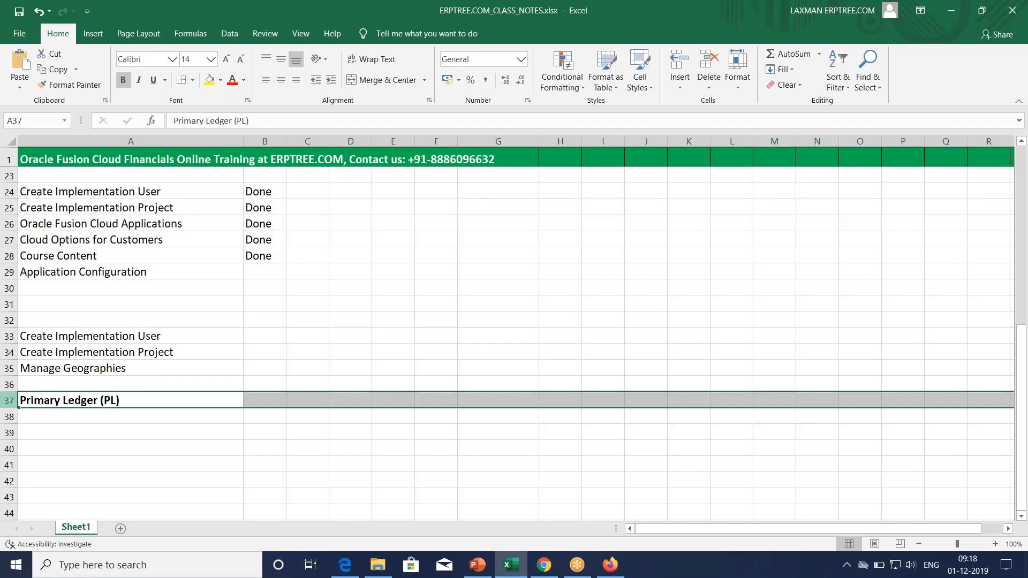
{"action": "left_click", "coordinate": [210, 81]}
- Enter Accounting Calendar in cell A38 and Currency in cell A39 beneath the Primary Ledger heading
{"action": "left_click", "coordinate": [52, 424]}
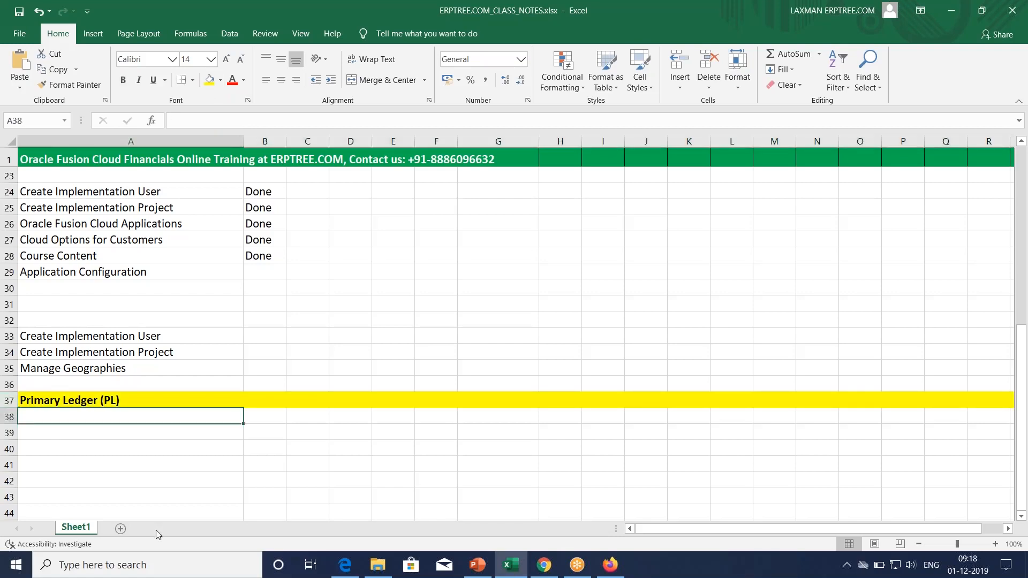
{"action": "type", "text": "Accounting Calendar"}
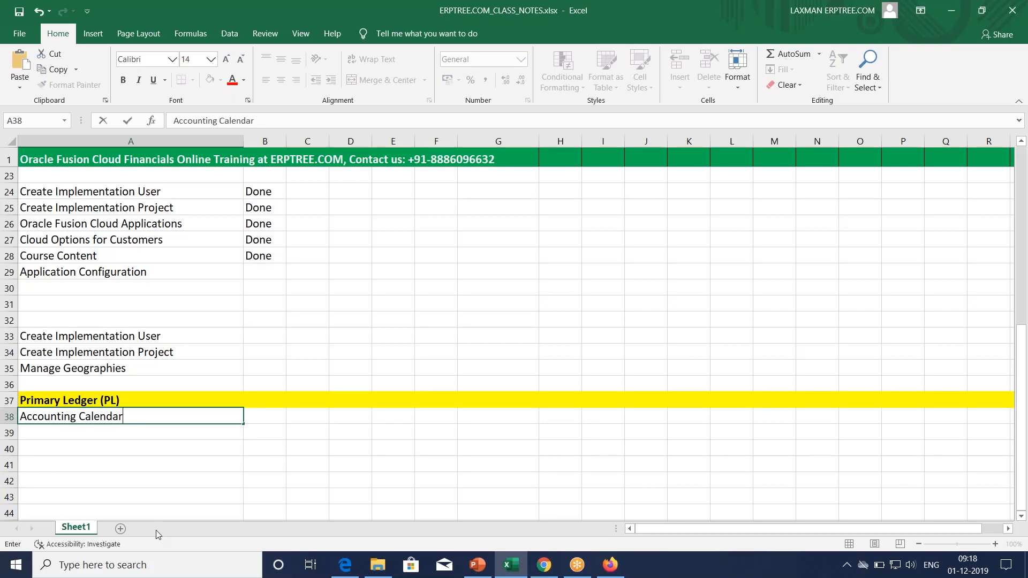
{"action": "key", "text": "Return"}
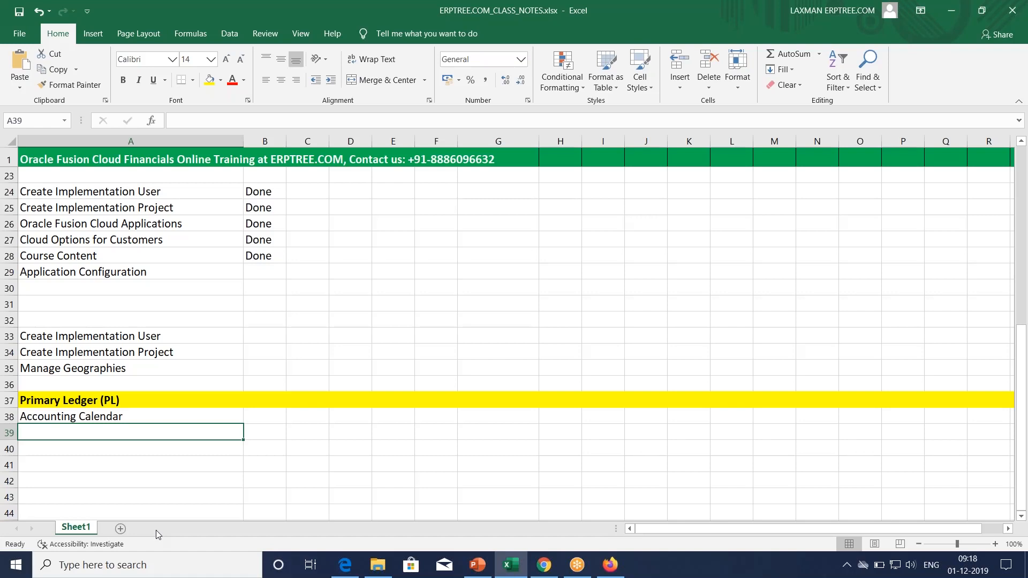
{"action": "type", "text": "C"}
{"action": "key", "text": "BackSpace"}
{"action": "type", "text": "Currency"}
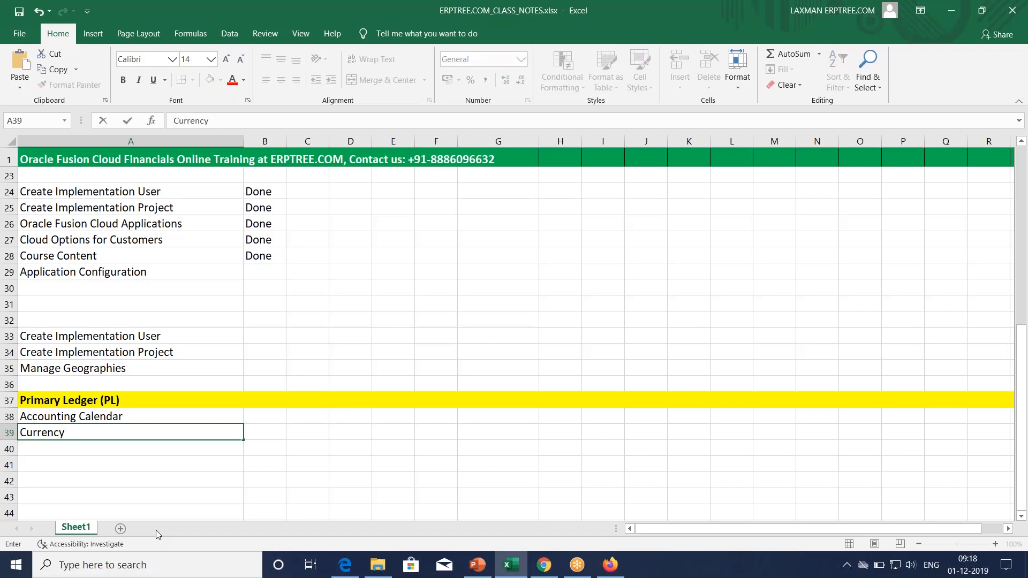
{"action": "key", "text": "Return"}
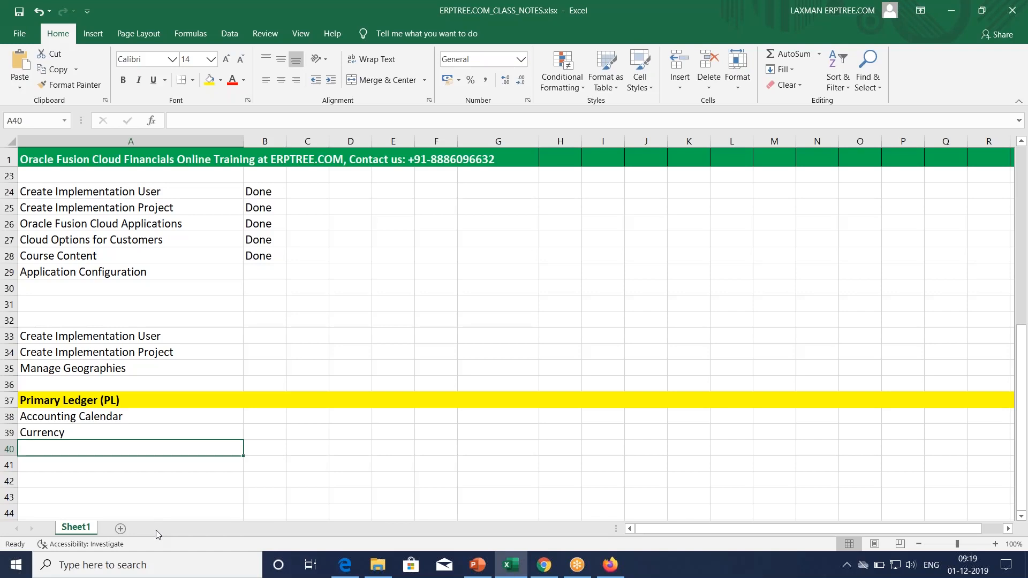
- Enter Chart of Accounts (COA) in cell A40 and Subledger Accounting Method in cell A41
{"action": "type", "text": "Chart of Accounts"}
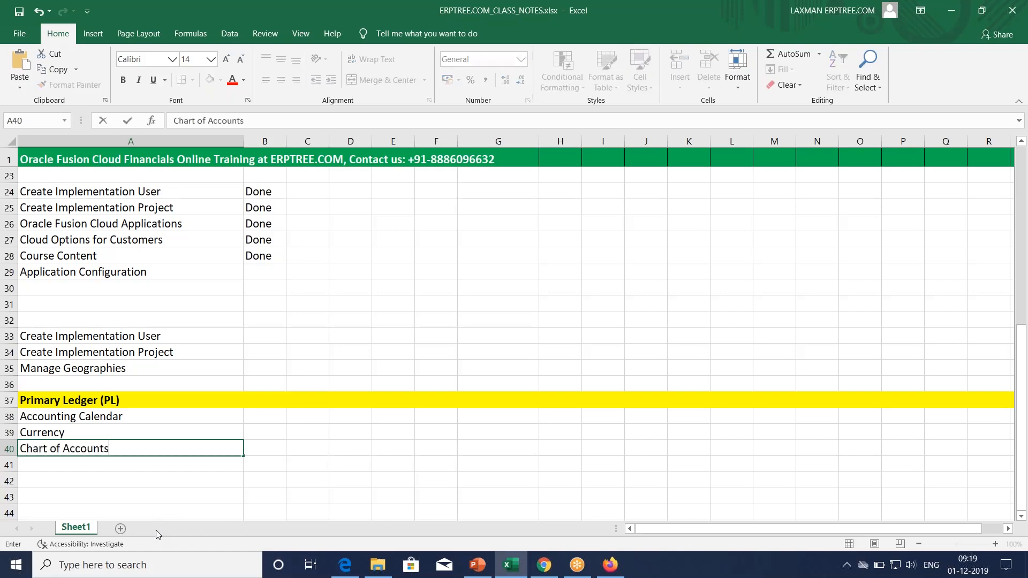
{"action": "type", "text": " (COA)"}
{"action": "key", "text": "ctrl+Return"}
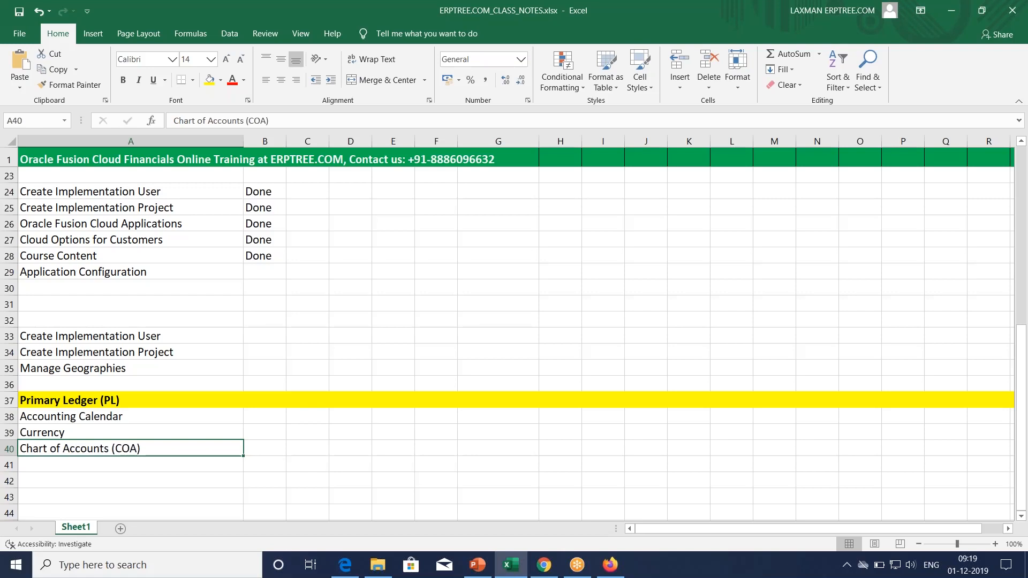
{"action": "key", "text": "Return"}
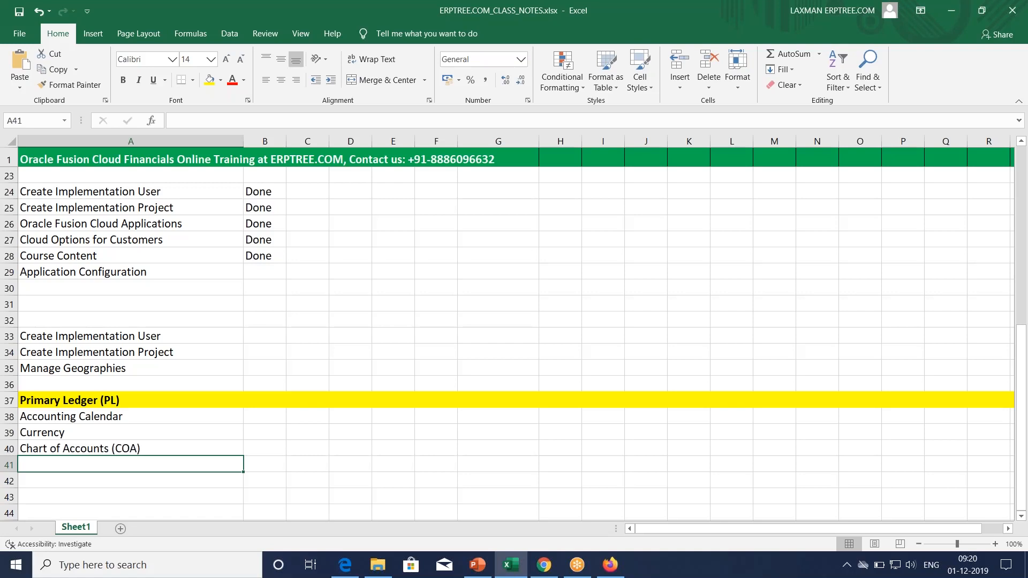
{"action": "type", "text": "Accounti"}
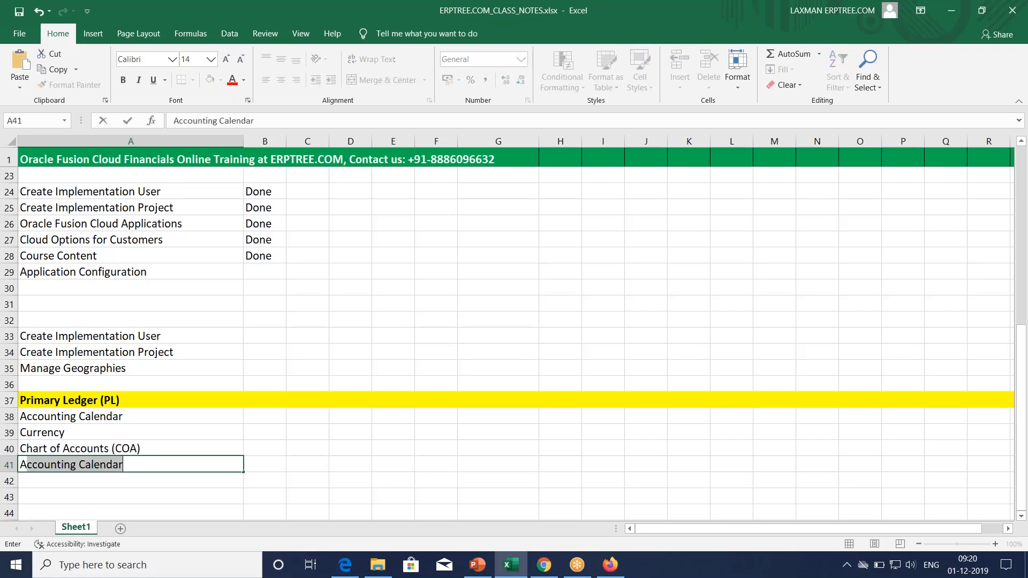
{"action": "type", "text": "ng "}
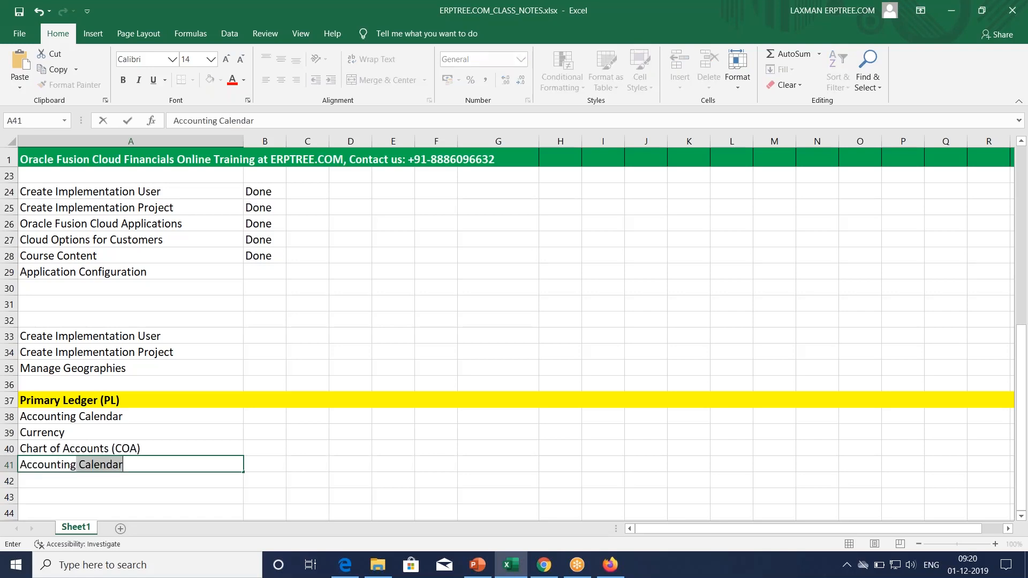
{"action": "type", "text": "Method"}
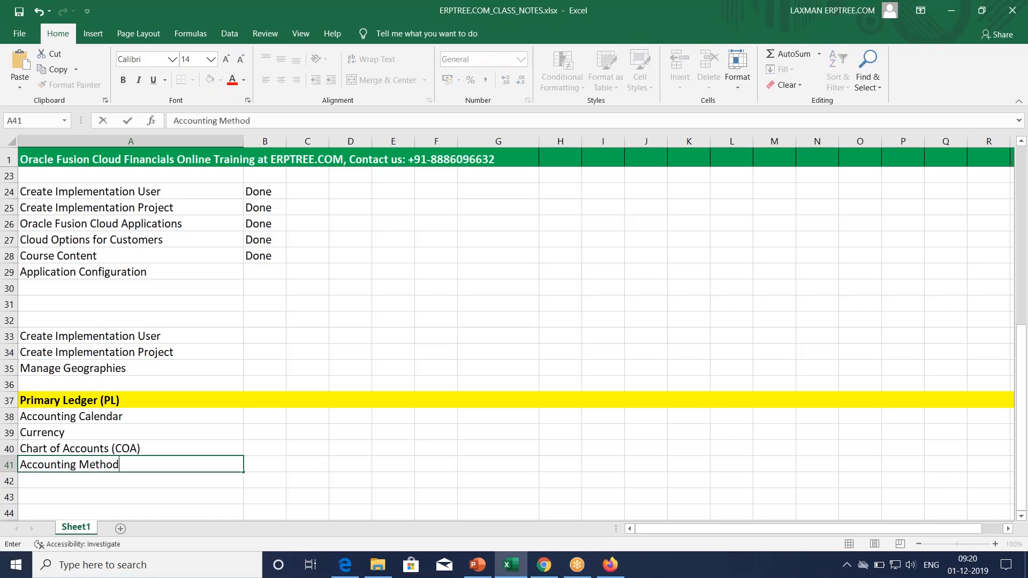
{"action": "left_click", "coordinate": [20, 464]}
{"action": "type", "text": "Subledger"}
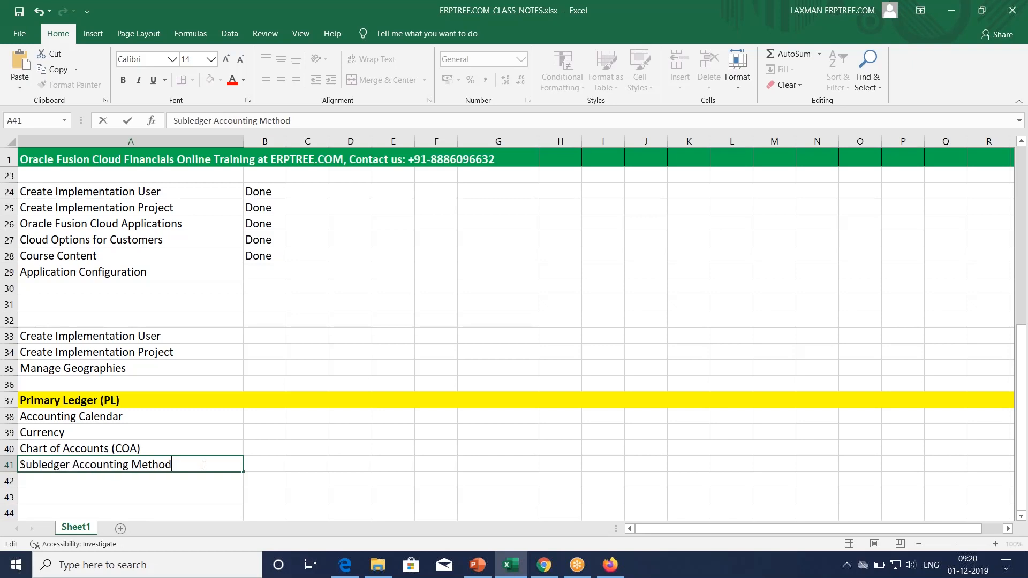
{"action": "left_click_drag", "start_coordinate": [174, 464], "coordinate": [12, 464]}
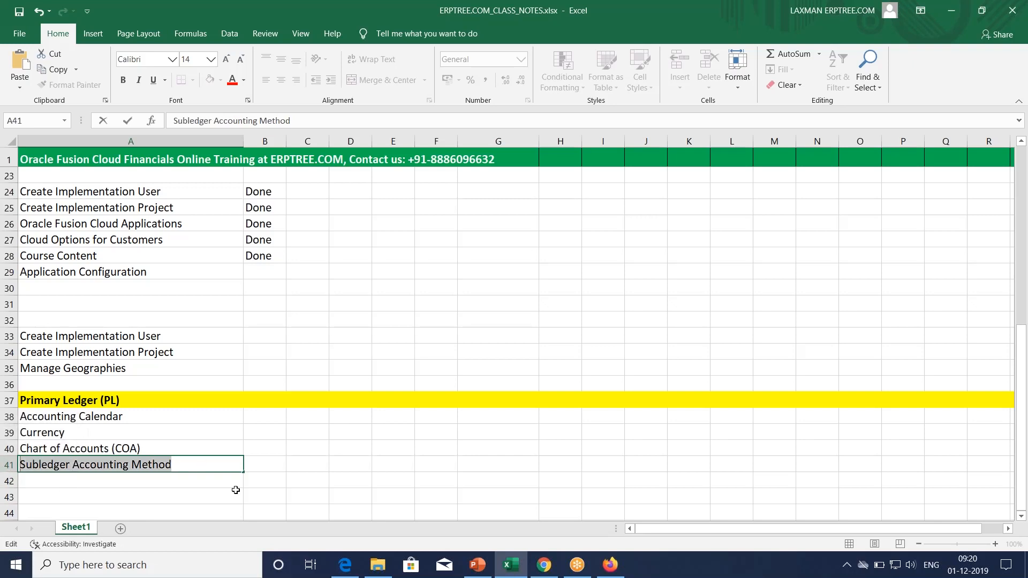
{"action": "left_click", "coordinate": [196, 465]}
{"action": "left_click_drag", "start_coordinate": [181, 464], "coordinate": [14, 465]}
{"action": "left_click", "coordinate": [192, 464]}
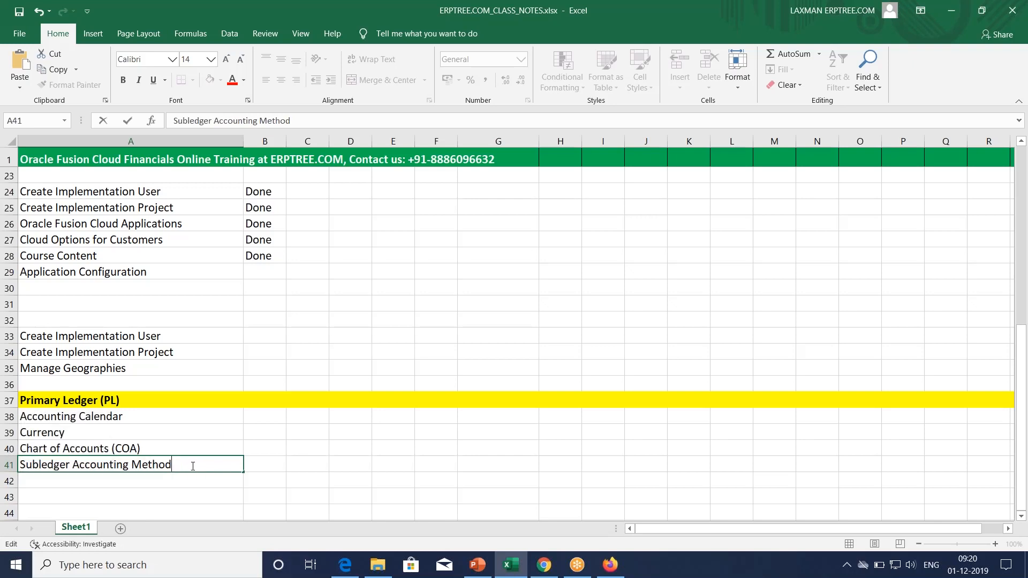
{"action": "left_click_drag", "start_coordinate": [192, 465], "coordinate": [16, 464]}
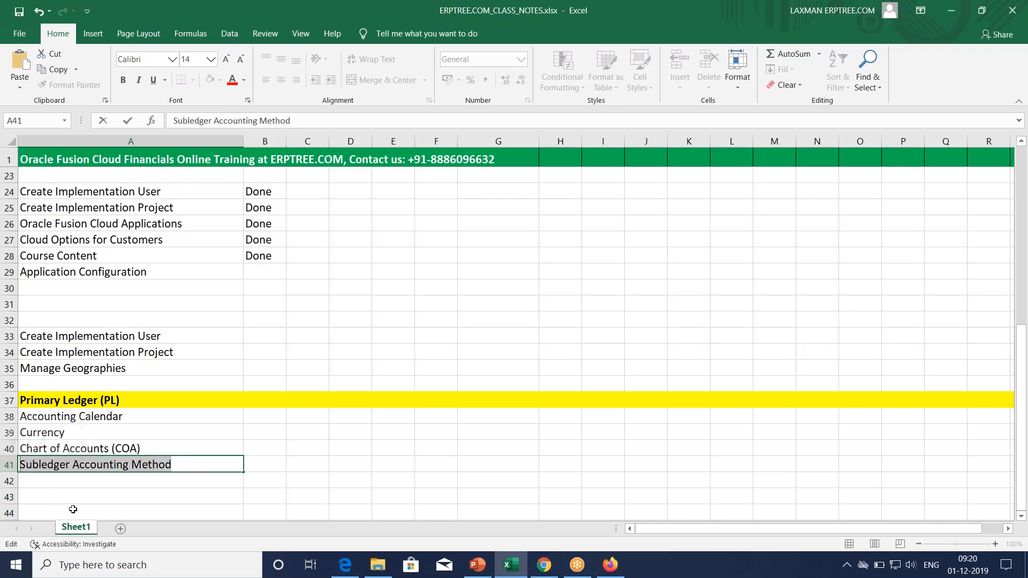
{"action": "left_click", "coordinate": [192, 465]}
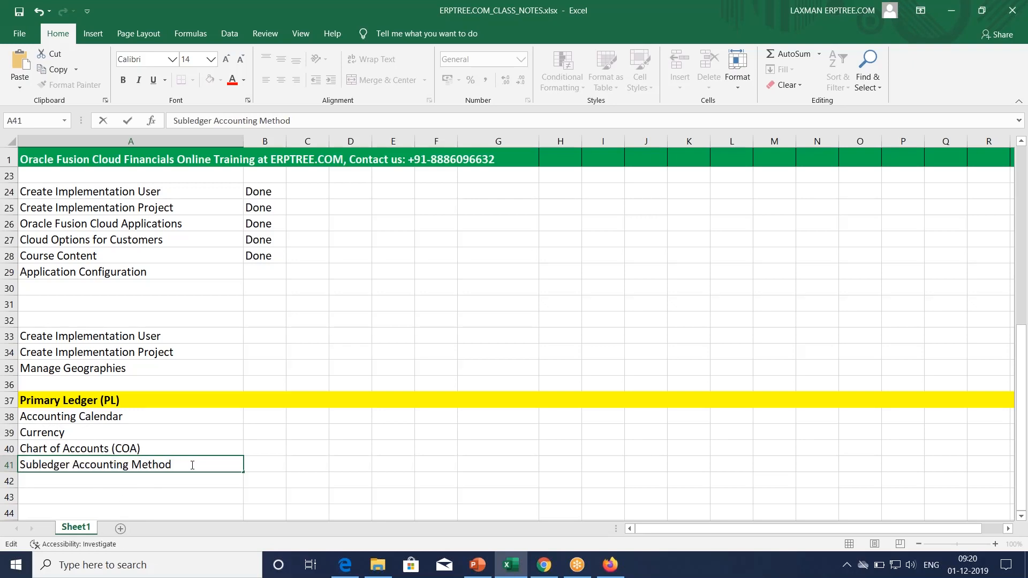
{"action": "left_click_drag", "start_coordinate": [192, 464], "coordinate": [19, 464]}
{"action": "left_click_drag", "start_coordinate": [188, 467], "coordinate": [19, 465]}
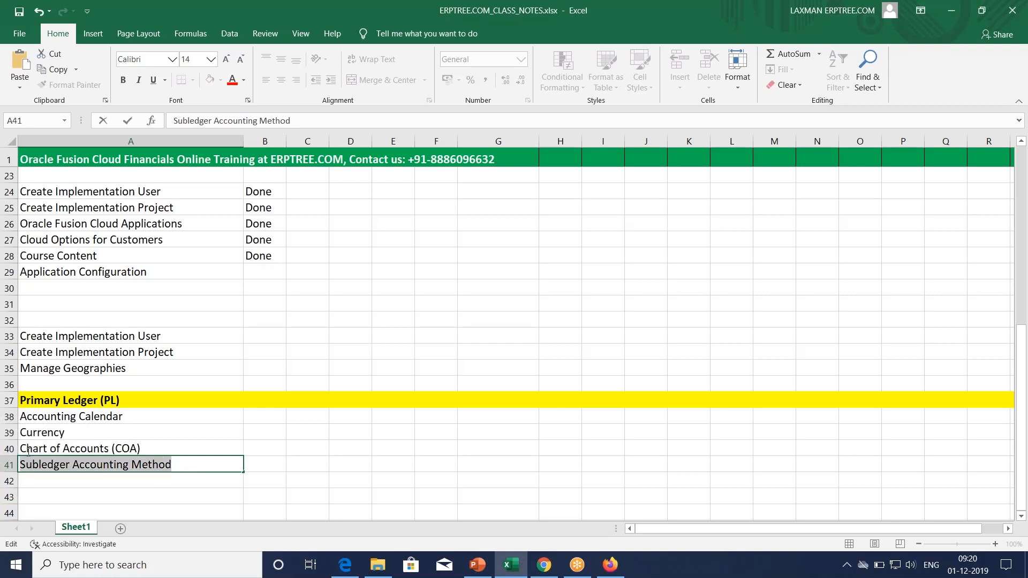
{"action": "left_click", "coordinate": [176, 465]}
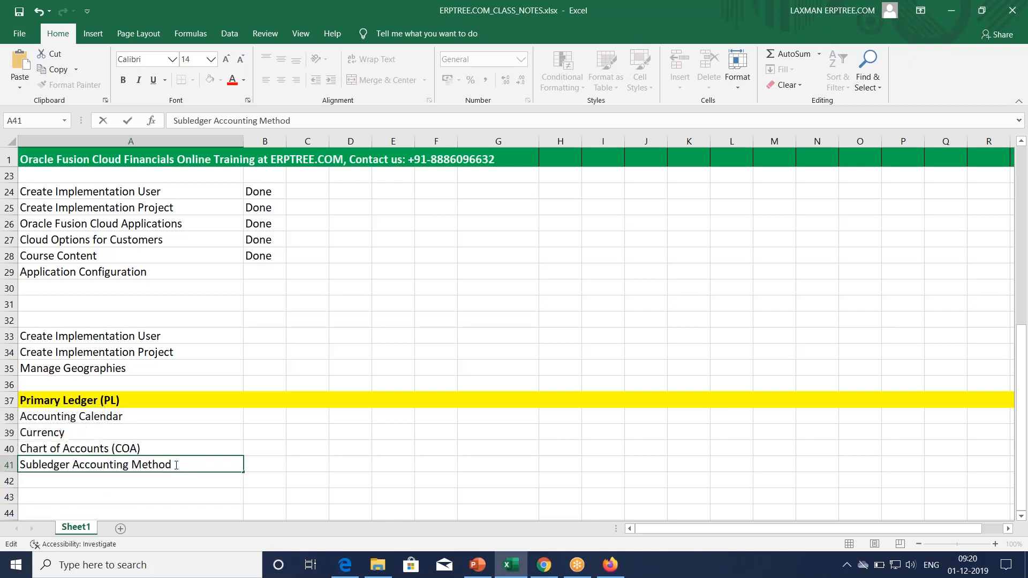
- Commit the Subledger Accounting Method entry and go over the Primary Ledger heading and its first components
{"action": "left_click", "coordinate": [64, 399]}
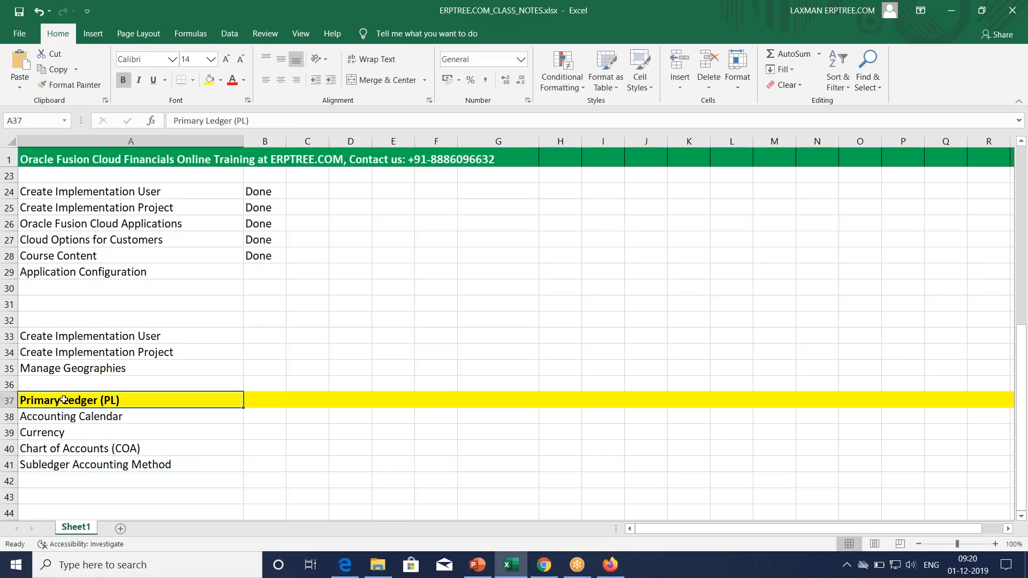
{"action": "left_click", "coordinate": [88, 414]}
{"action": "key", "text": "Down"}
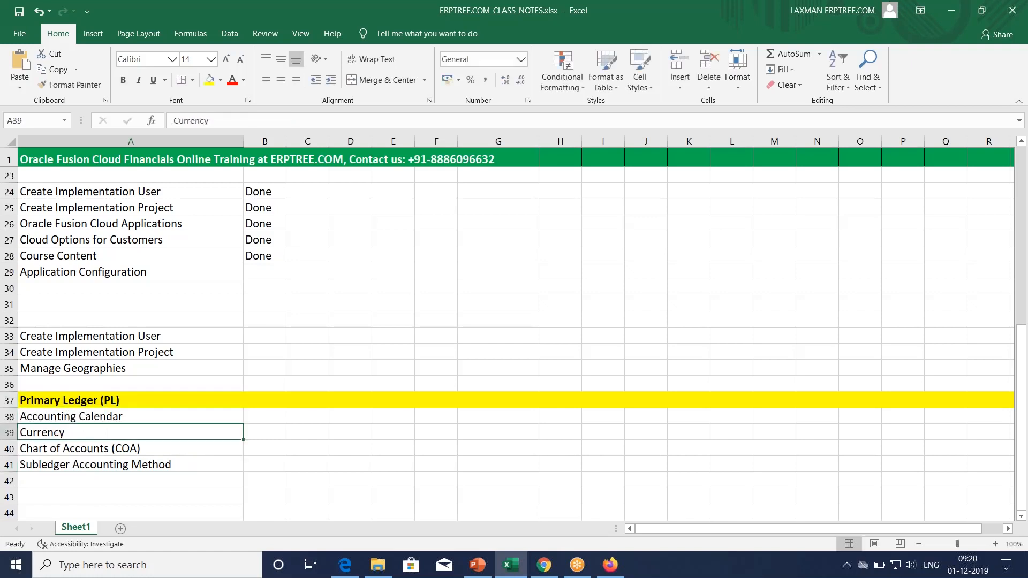
- Go over the Chart of Accounts (COA), Subledger Accounting Method and Accounting Calendar entries beneath the Primary Ledger heading
{"action": "left_click", "coordinate": [97, 449]}
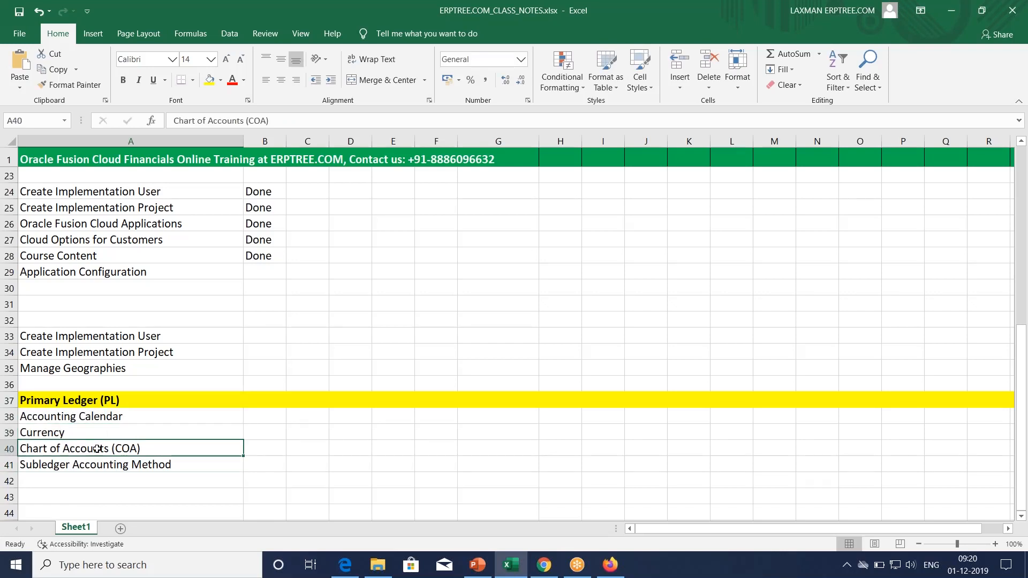
{"action": "left_click", "coordinate": [109, 466]}
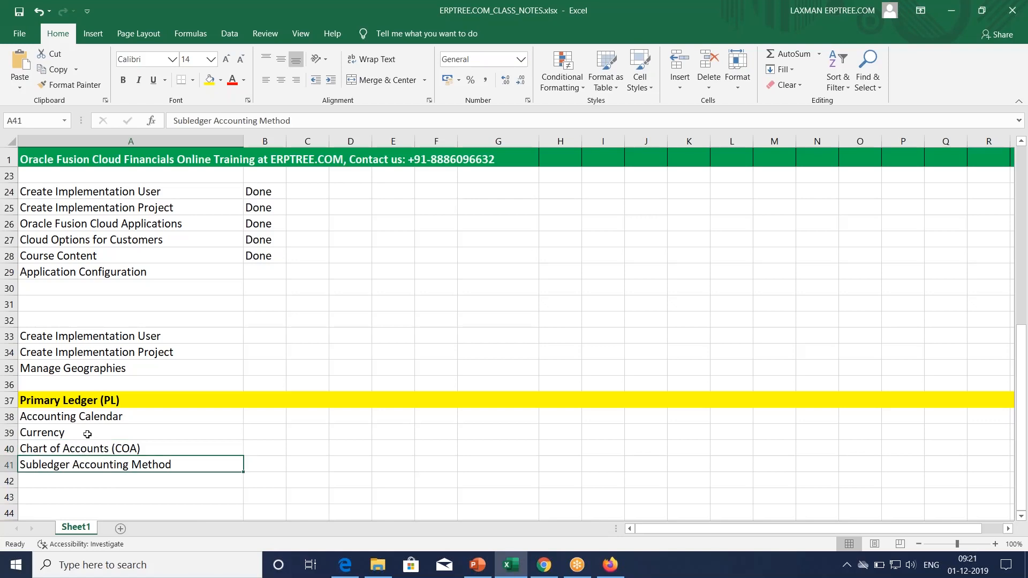
{"action": "left_click_drag", "start_coordinate": [89, 417], "coordinate": [107, 458]}
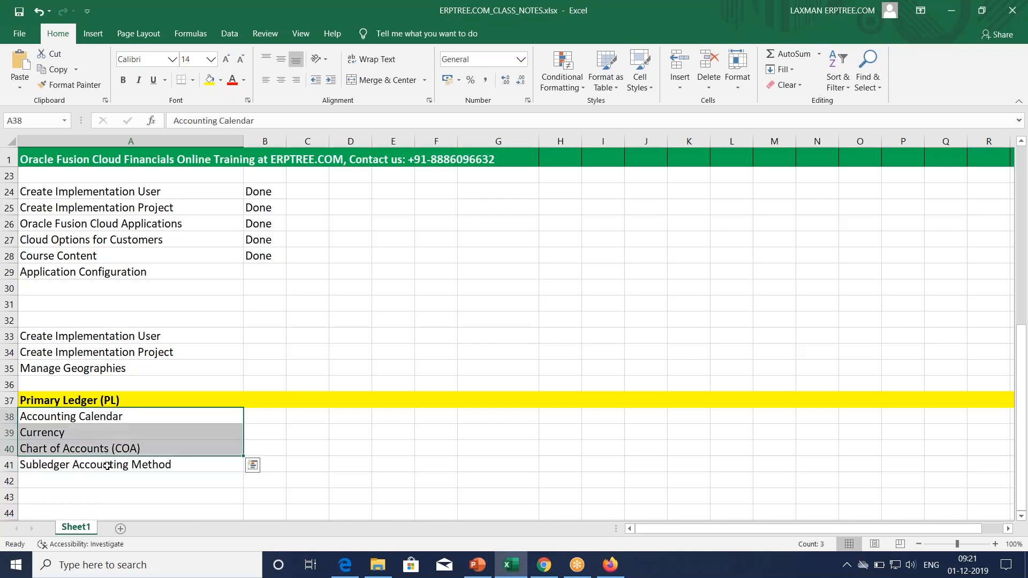
{"action": "left_click", "coordinate": [95, 461]}
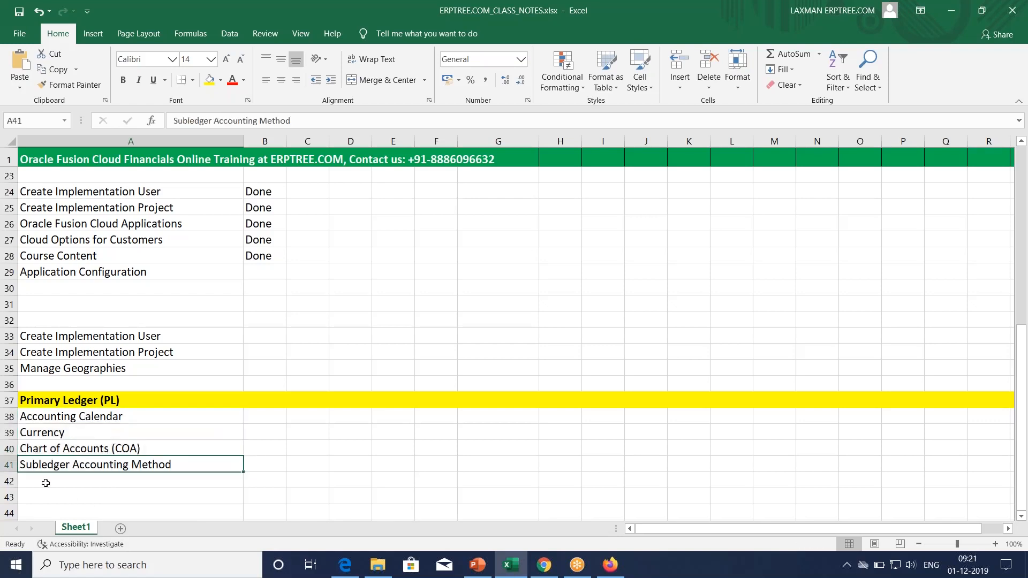
{"action": "scroll", "coordinate": [276, 419], "scroll_direction": "down", "scroll_amount": 2}
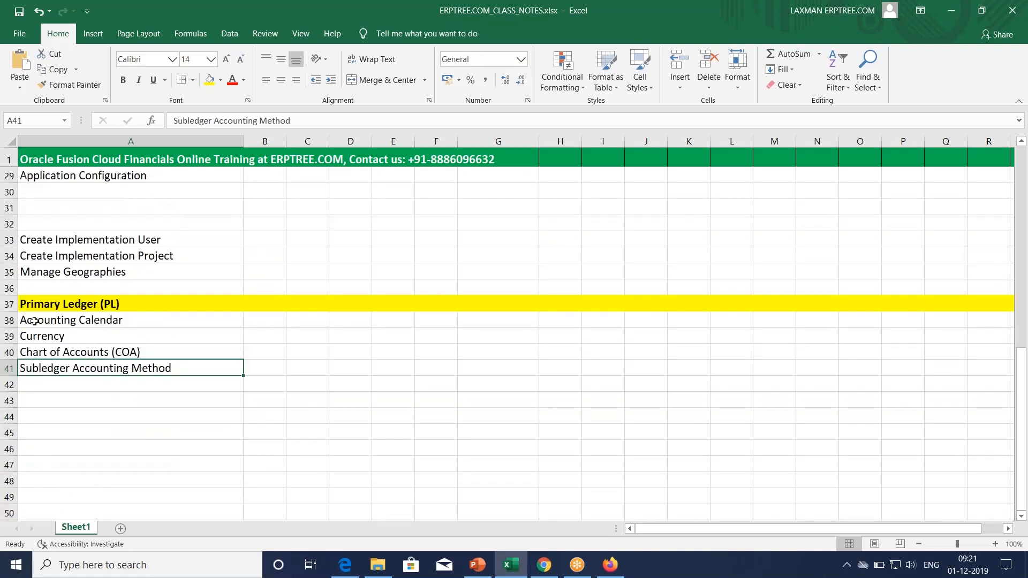
{"action": "left_click", "coordinate": [130, 318]}
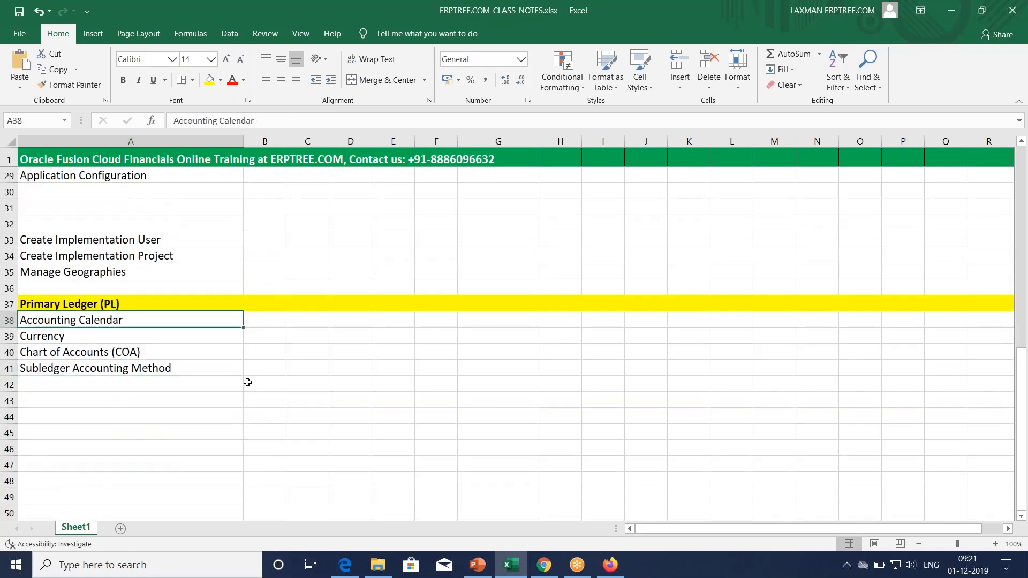
{"action": "scroll", "coordinate": [247, 382], "scroll_direction": "down", "scroll_amount": 1}
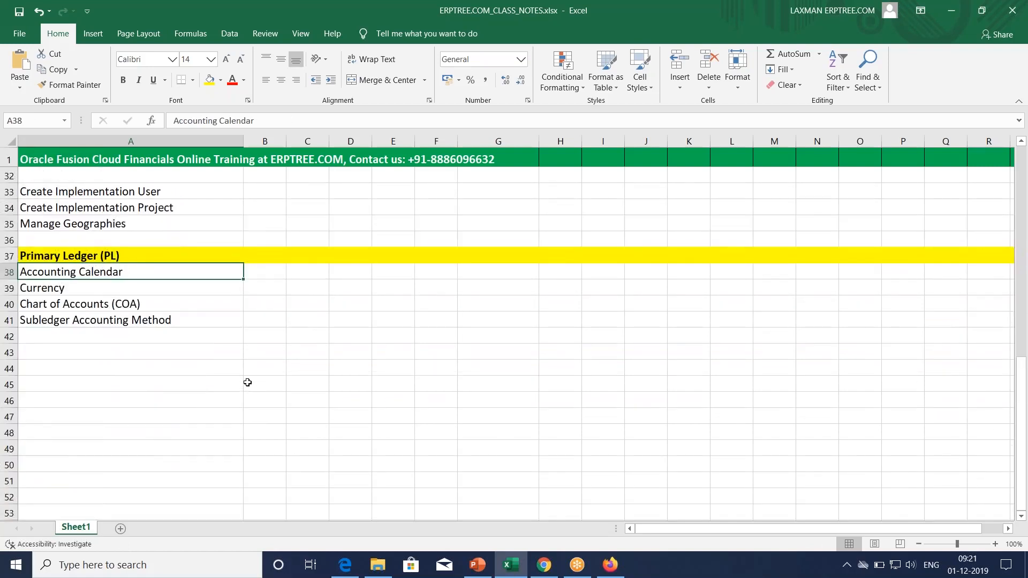
- Enter Period Type in cell E38 and Accounting Calendar in cell E39, beside the Primary Ledger components
{"action": "left_click", "coordinate": [385, 268]}
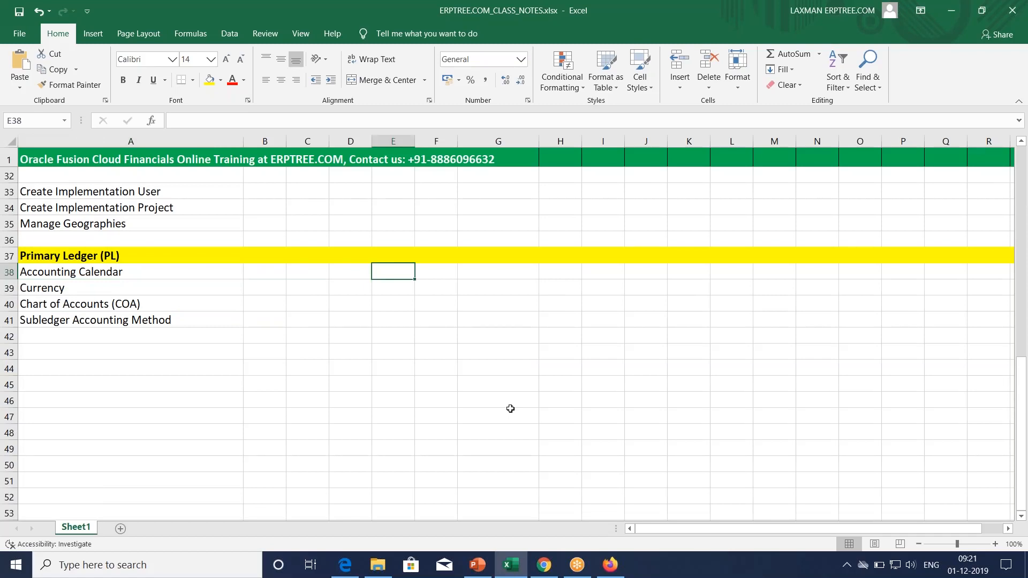
{"action": "type", "text": "Petiod"}
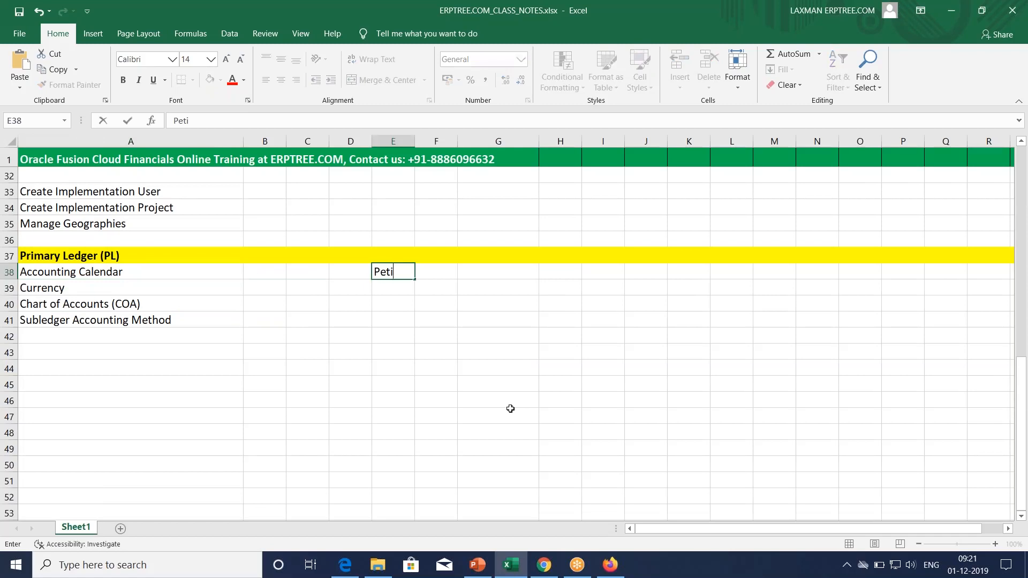
{"action": "key", "text": "BackSpace"}
{"action": "key", "text": "BackSpace"}
{"action": "key", "text": "BackSpace"}
{"action": "key", "text": "BackSpace"}
{"action": "type", "text": "RIOD"}
{"action": "key", "text": "BackSpace"}
{"action": "key", "text": "BackSpace"}
{"action": "key", "text": "BackSpace"}
{"action": "key", "text": "BackSpace"}
{"action": "type", "text": "riod Type"}
{"action": "key", "text": "Return"}
{"action": "type", "text": "Acc"}
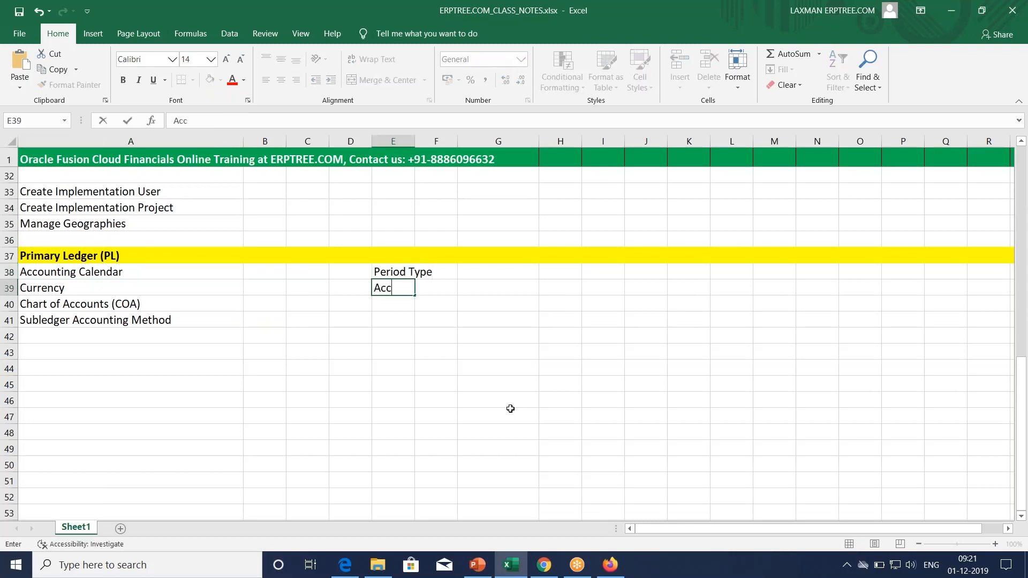
{"action": "type", "text": "ounting Calendar"}
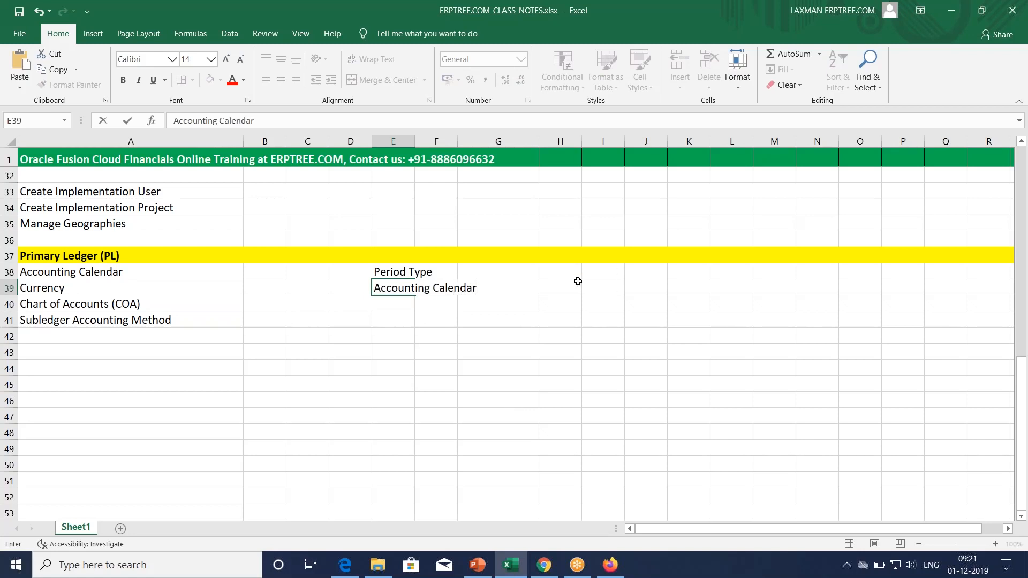
- Enter Manual in cell H38 and Load in cell H39 next to the period type and calendar notes
{"action": "left_click", "coordinate": [556, 273]}
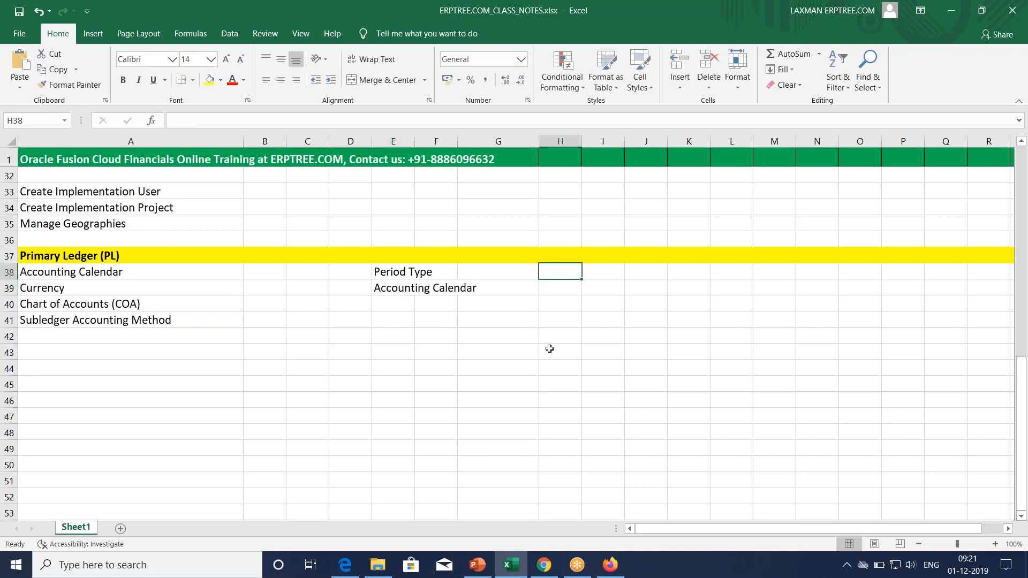
{"action": "type", "text": "Manual"}
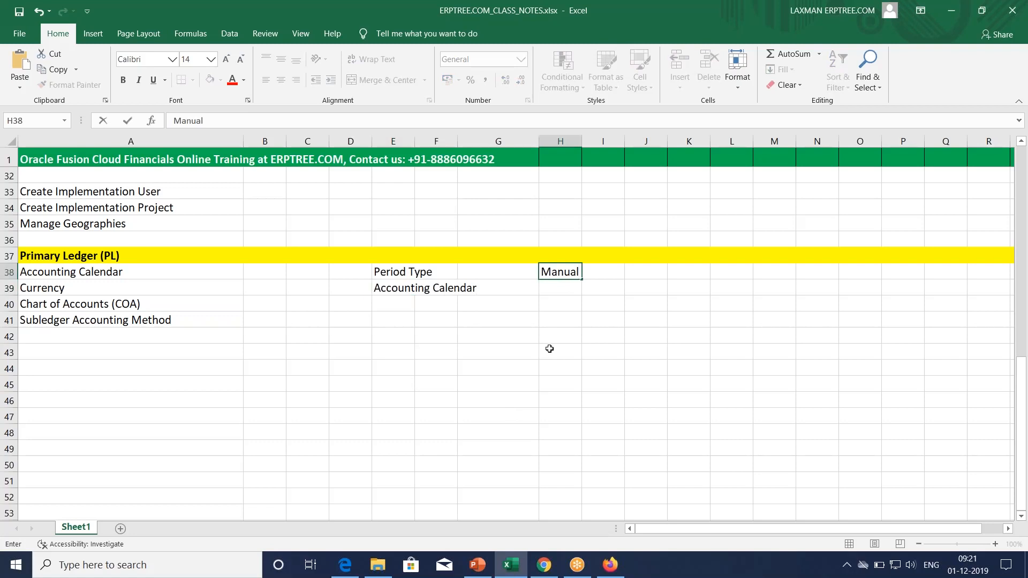
{"action": "key", "text": "Return"}
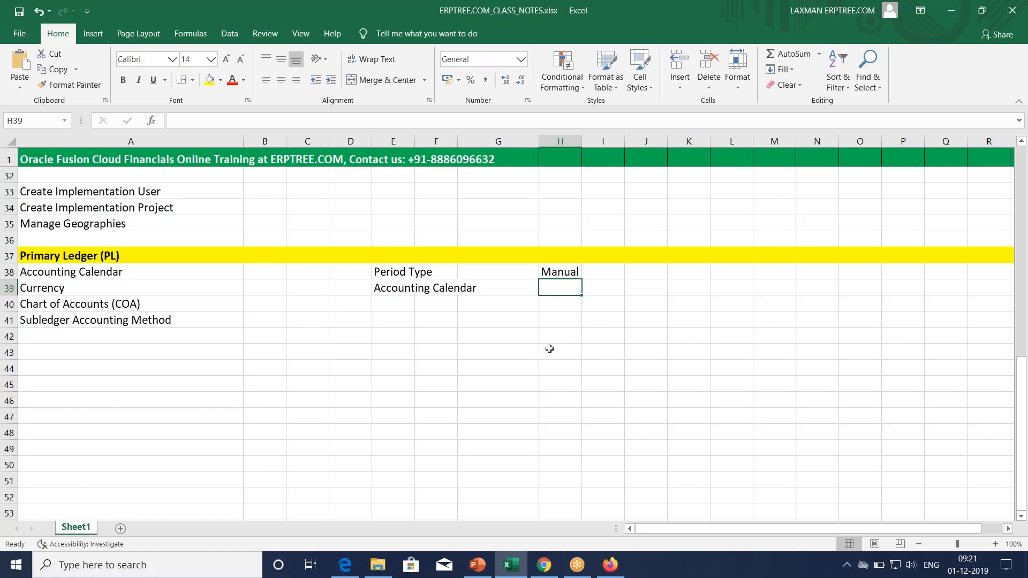
{"action": "type", "text": "Load"}
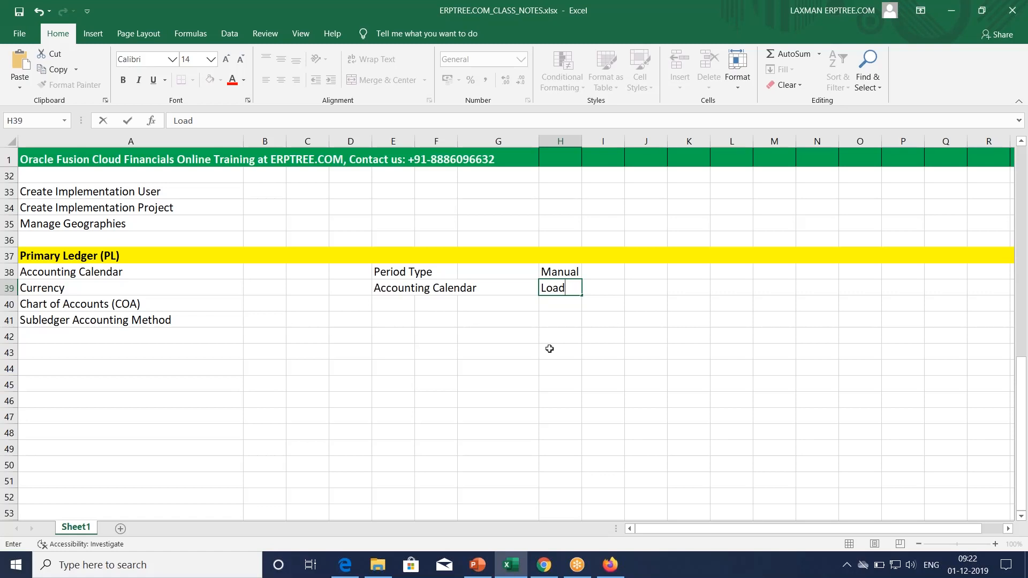
{"action": "left_click_drag", "start_coordinate": [564, 273], "coordinate": [566, 286]}
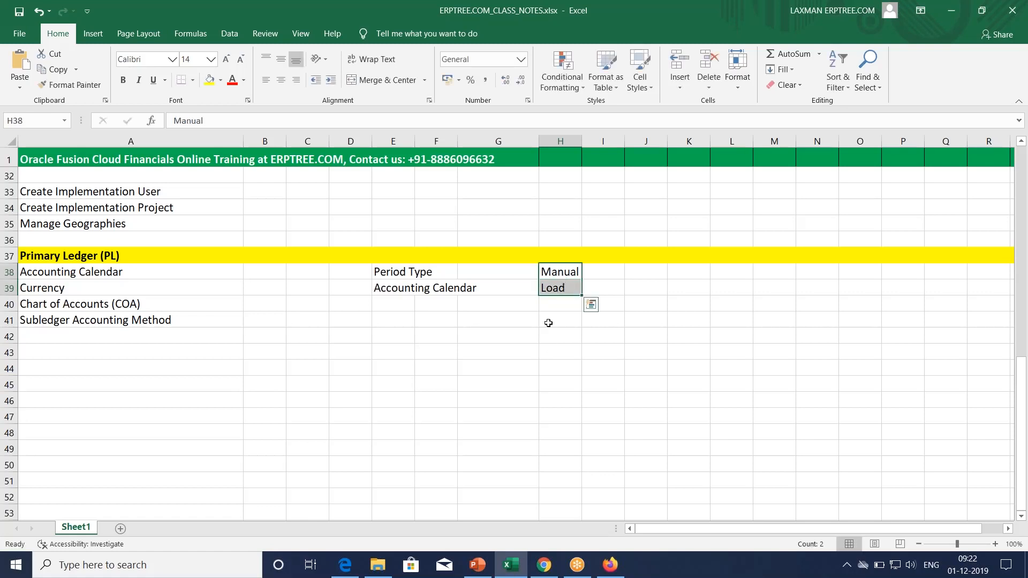
- Go over the Accounting Calendar component together with its Period Type, Accounting Calendar, Manual and Load notes
{"action": "left_click", "coordinate": [379, 268]}
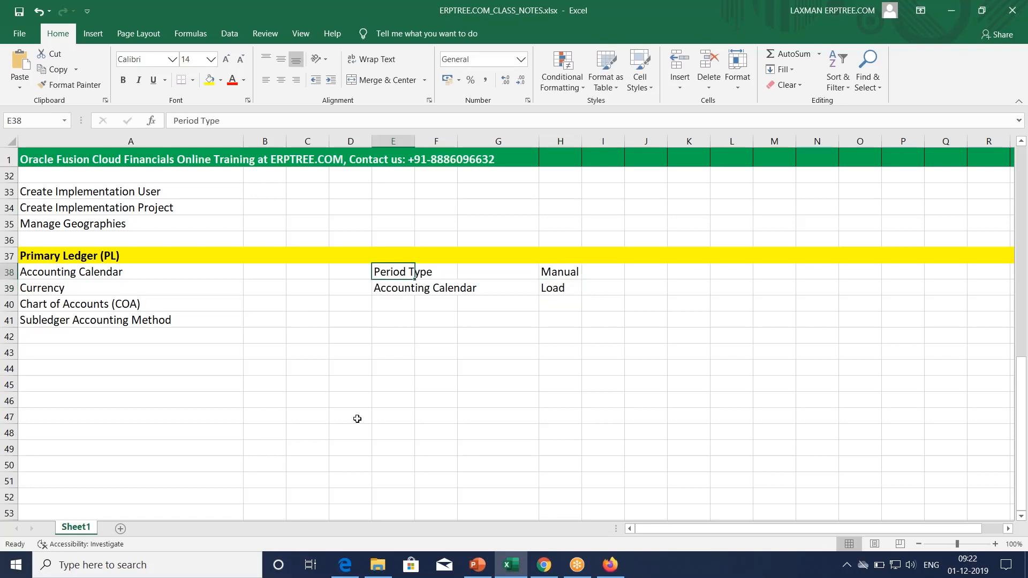
{"action": "left_click", "coordinate": [397, 291]}
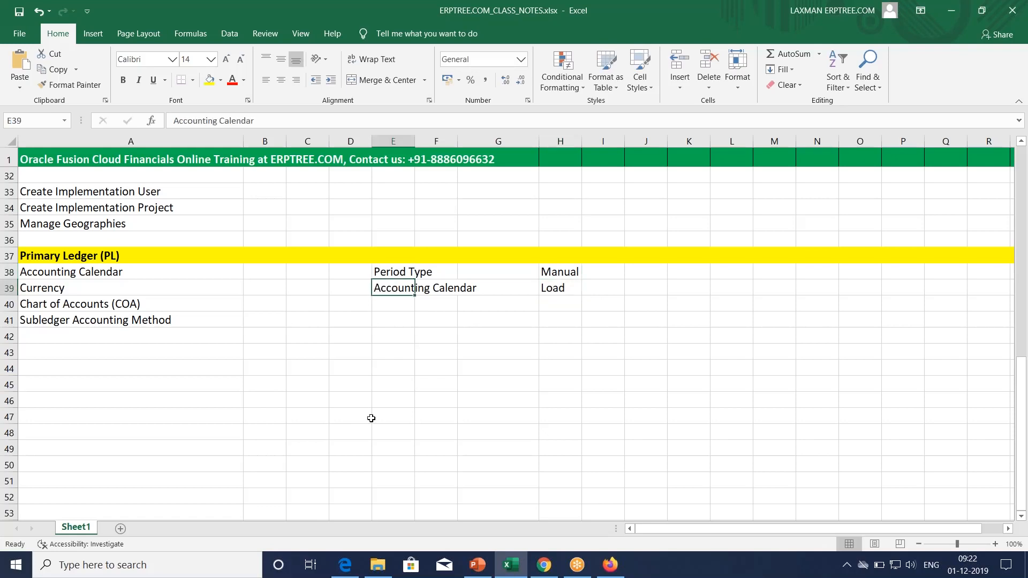
{"action": "left_click", "coordinate": [84, 276]}
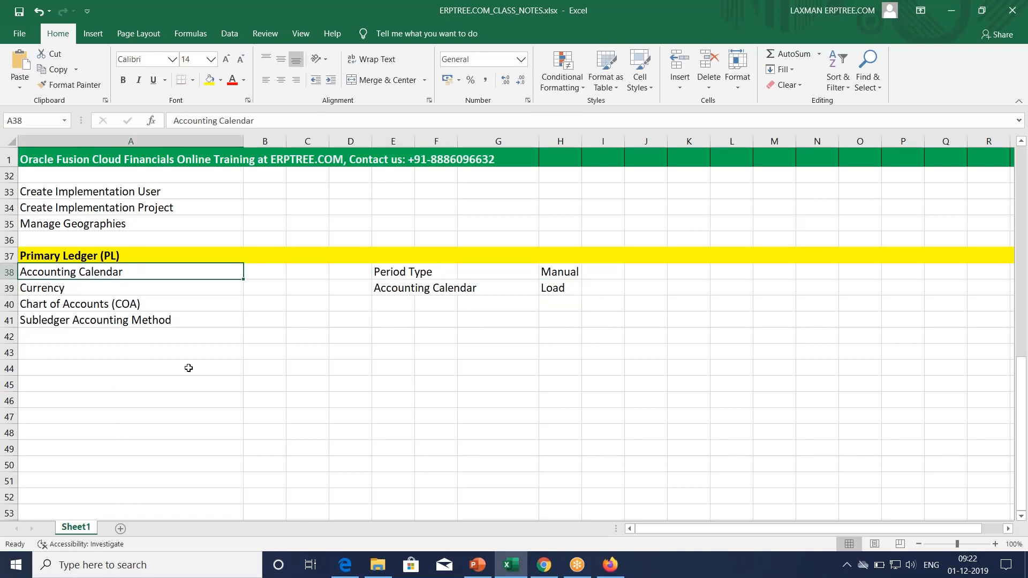
{"action": "left_click", "coordinate": [398, 275]}
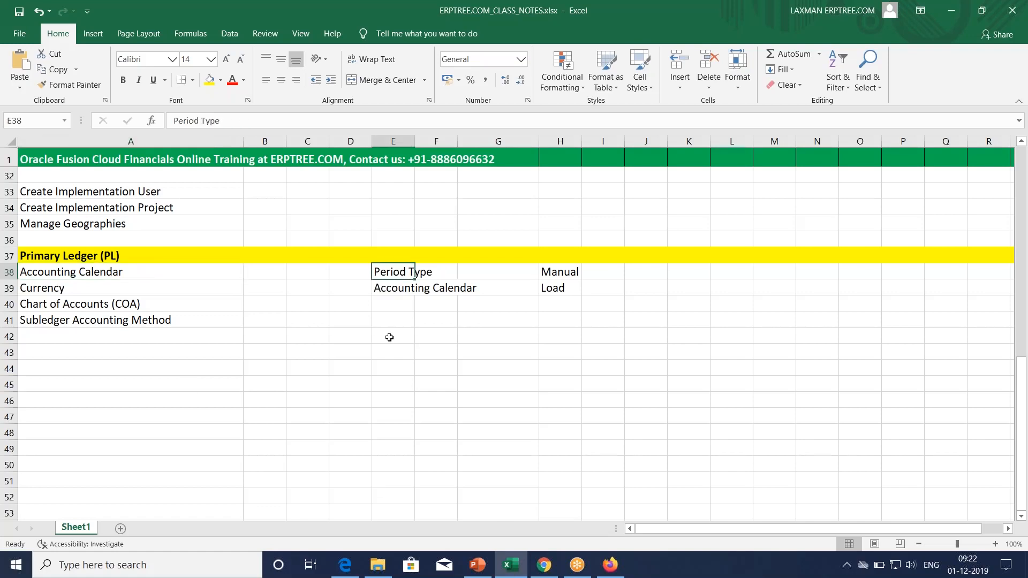
{"action": "left_click", "coordinate": [93, 272]}
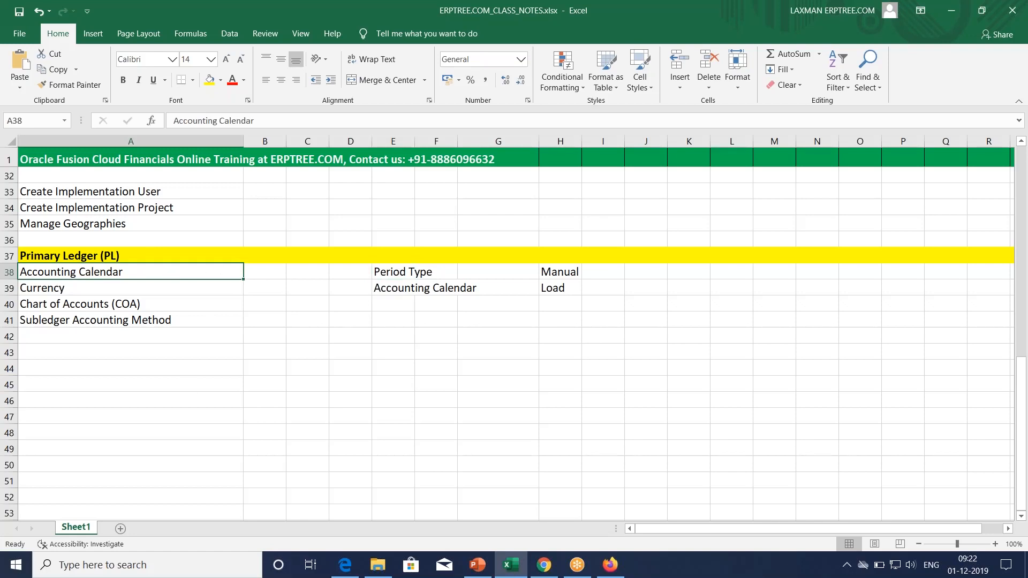
{"action": "left_click", "coordinate": [396, 273]}
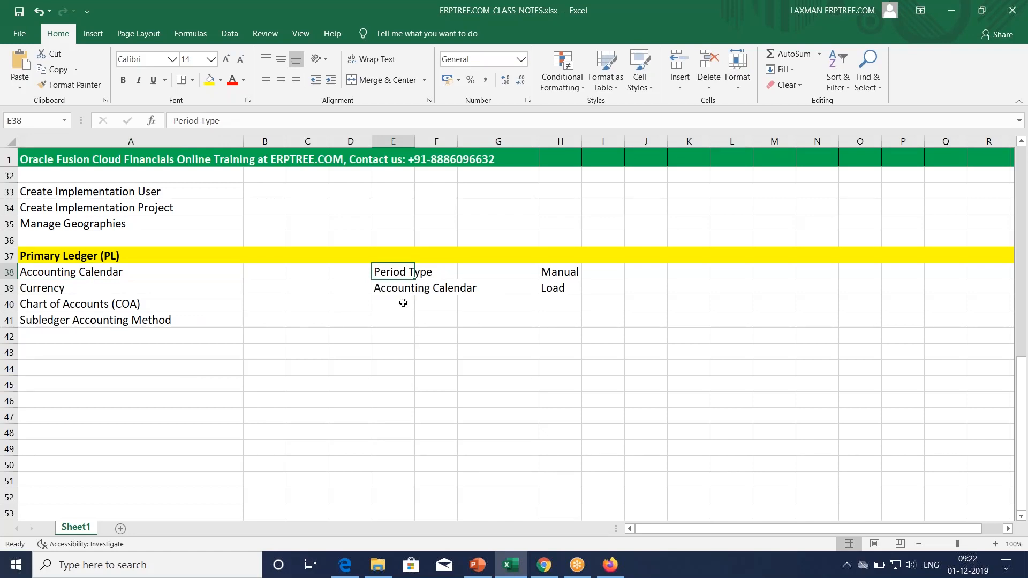
{"action": "left_click", "coordinate": [257, 276]}
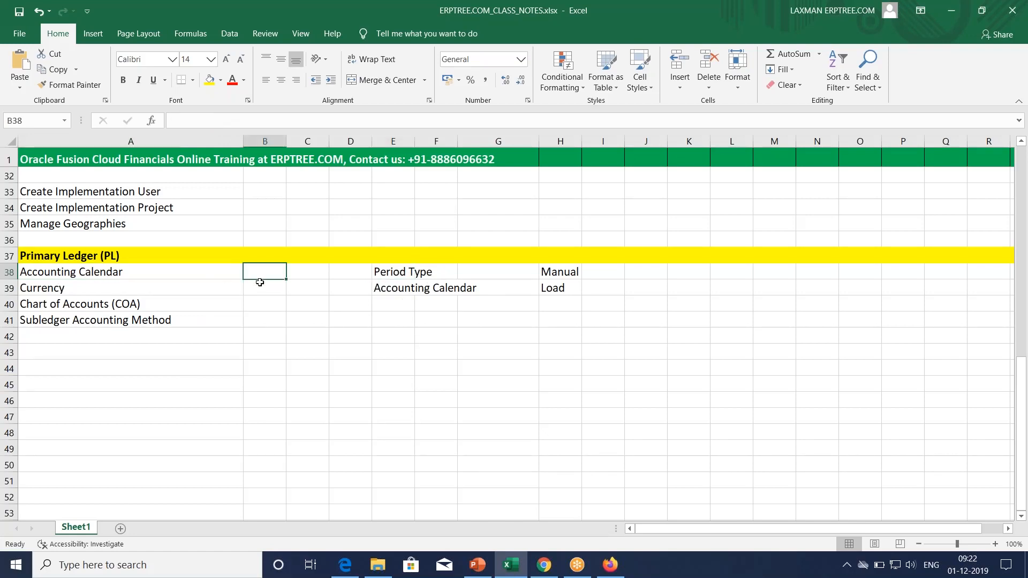
{"action": "left_click", "coordinate": [568, 275]}
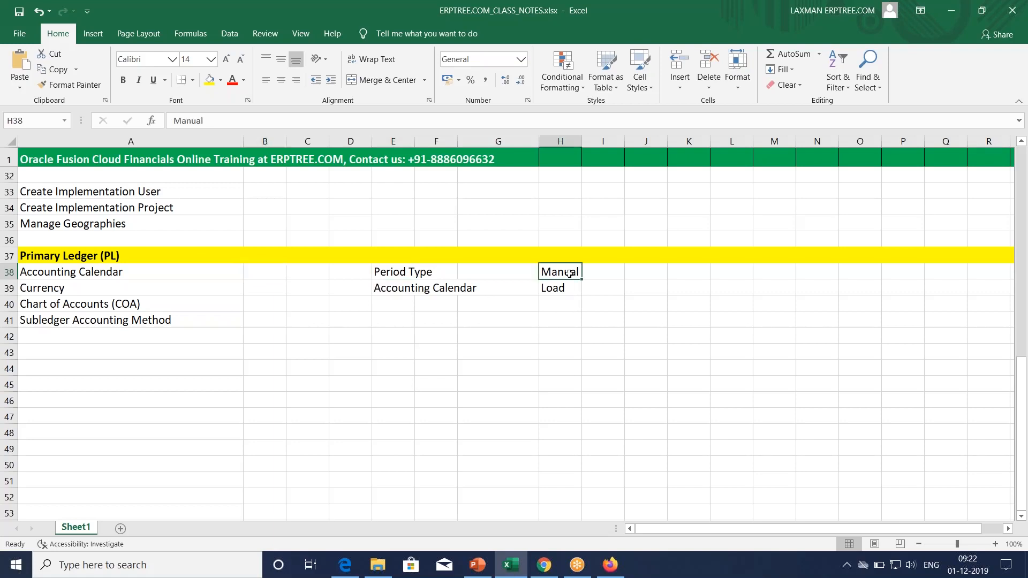
{"action": "left_click", "coordinate": [564, 288]}
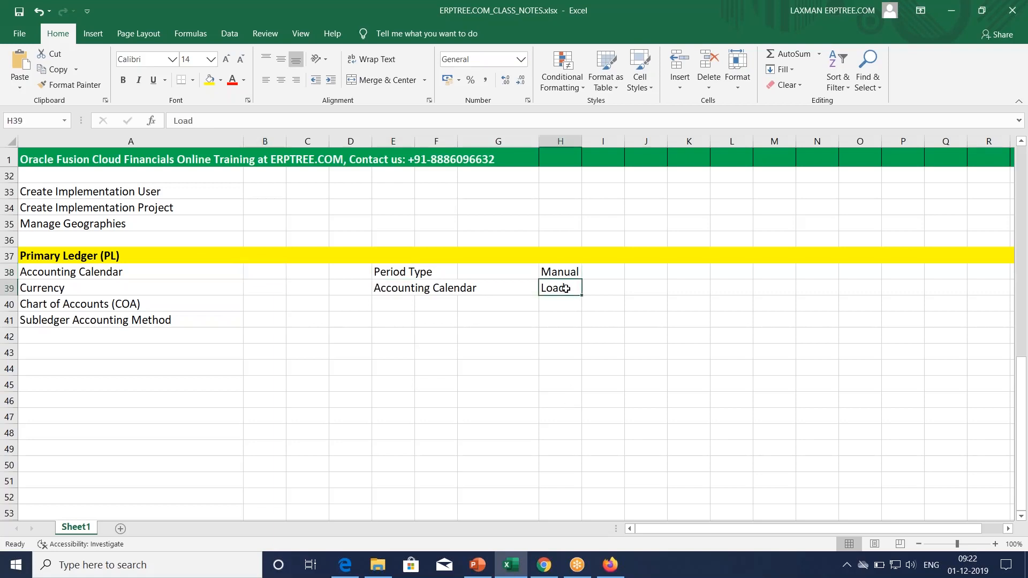
{"action": "left_click", "coordinate": [82, 273]}
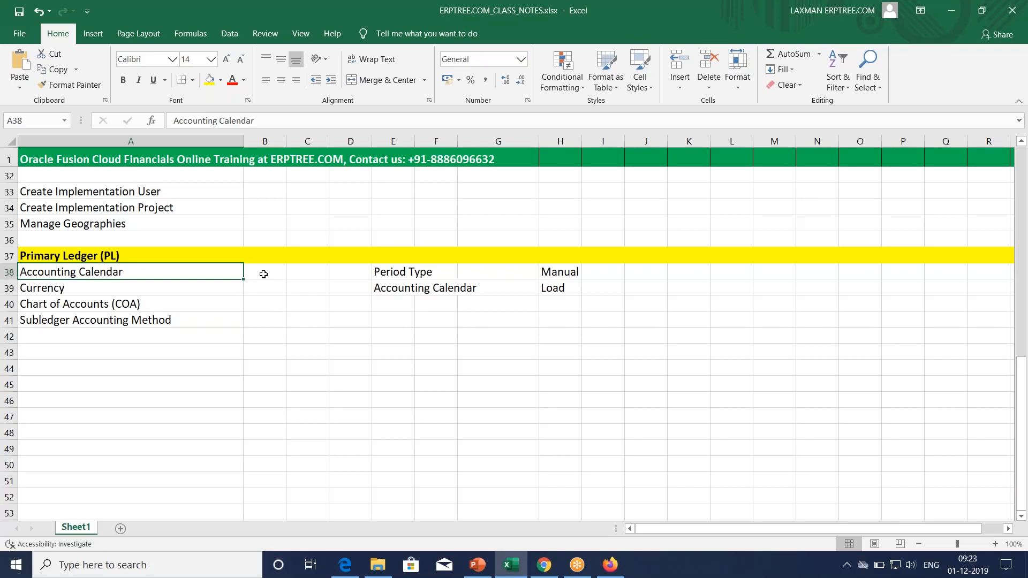
{"action": "left_click", "coordinate": [563, 285]}
{"action": "left_click", "coordinate": [394, 272]}
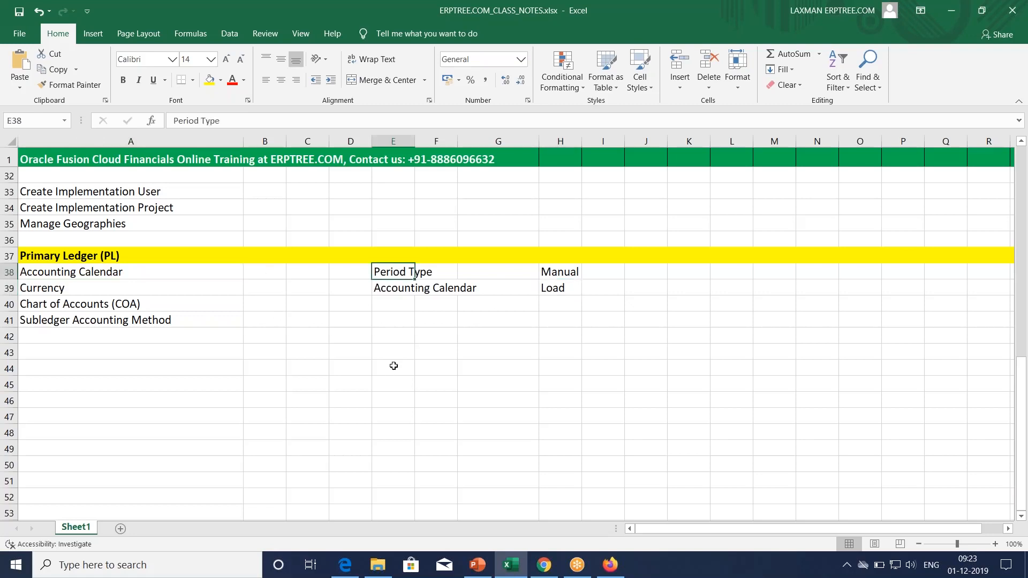
{"action": "left_click", "coordinate": [81, 274]}
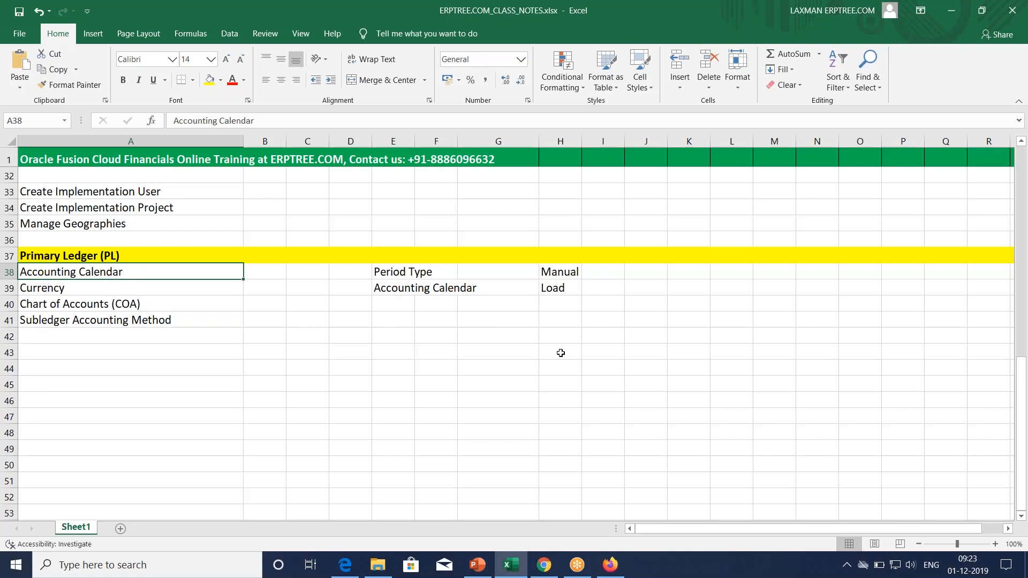
- Switch to Firefox and search the GOOGLE Implementation Project's tasks for "accounting cal"
{"action": "left_click", "coordinate": [611, 566]}
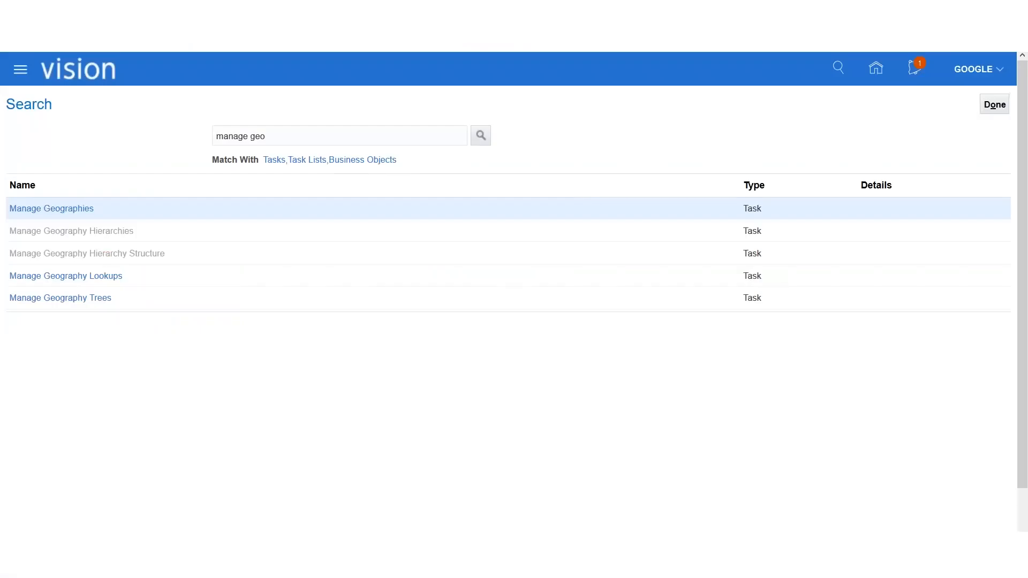
{"action": "left_click", "coordinate": [278, 10]}
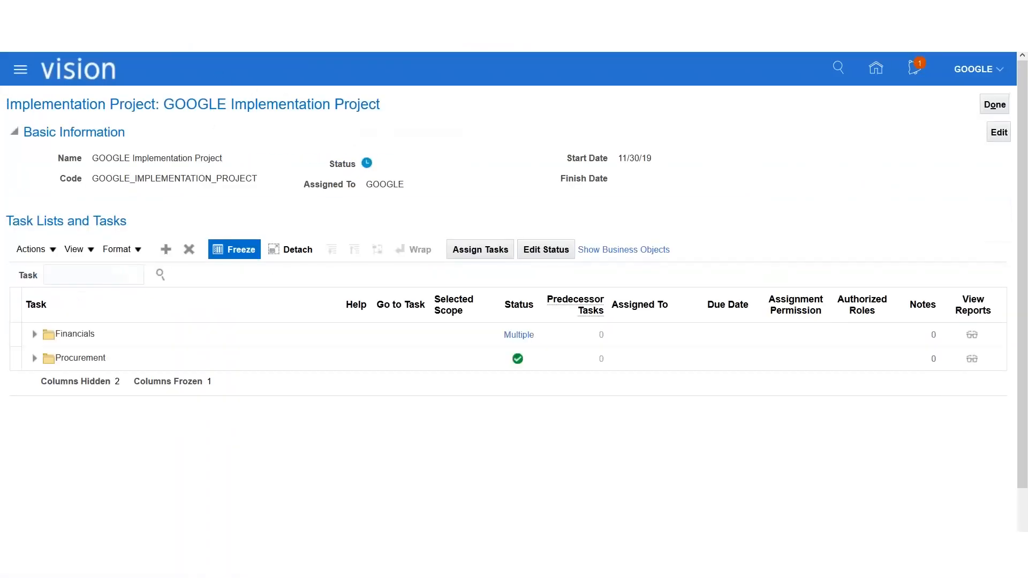
{"action": "type", "text": "accounting cal"}
{"action": "key", "text": "Return"}
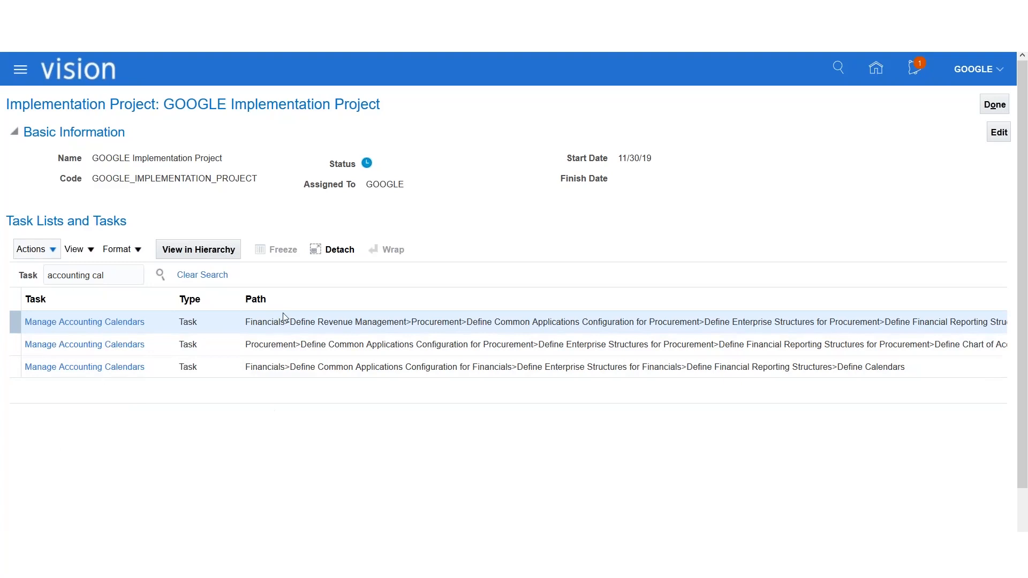
- Open the Manage Accounting Calendars task found under Financials > Define Calendars and browse the list of existing calendars
{"action": "left_click", "coordinate": [63, 368]}
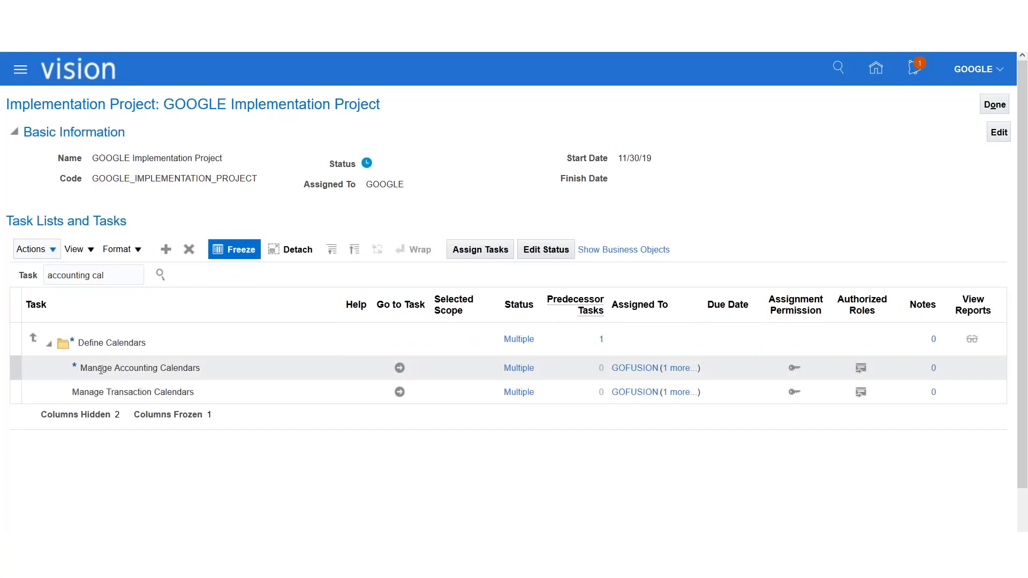
{"action": "left_click", "coordinate": [400, 369]}
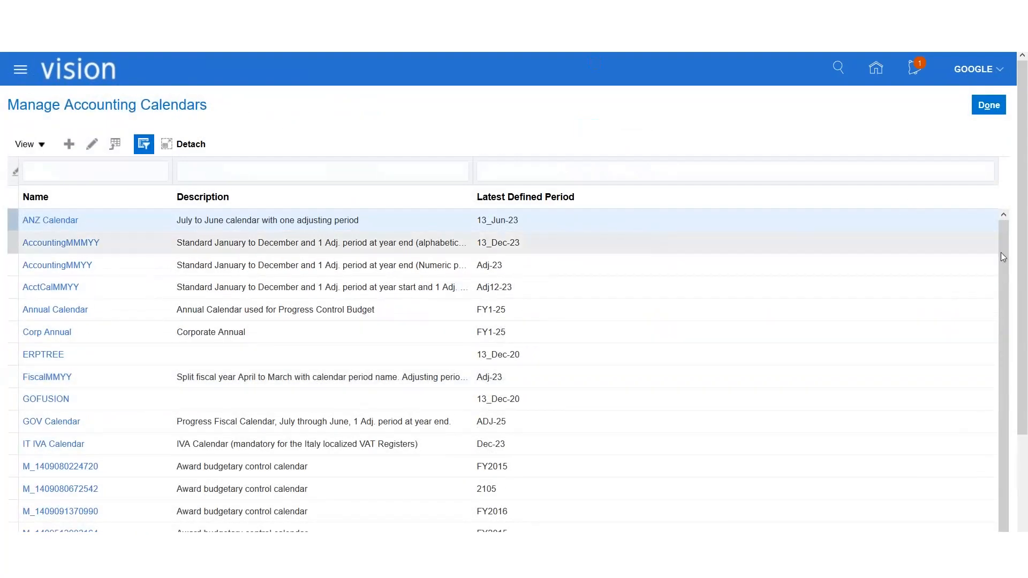
{"action": "scroll", "coordinate": [991, 381], "scroll_direction": "down", "scroll_amount": 1}
{"action": "scroll", "coordinate": [1010, 452], "scroll_direction": "down", "scroll_amount": 5}
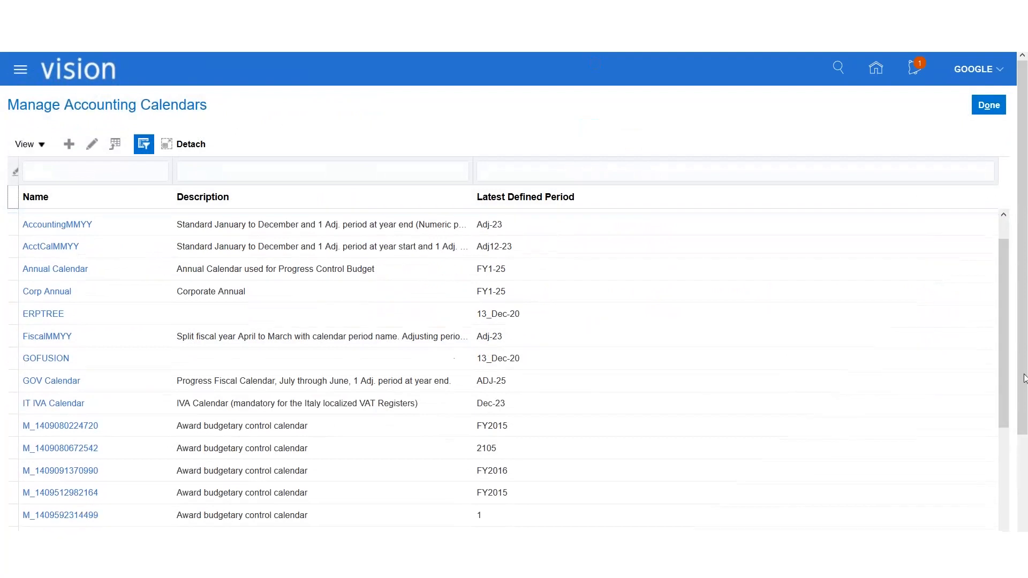
{"action": "left_click_drag", "start_coordinate": [1006, 282], "coordinate": [1025, 112]}
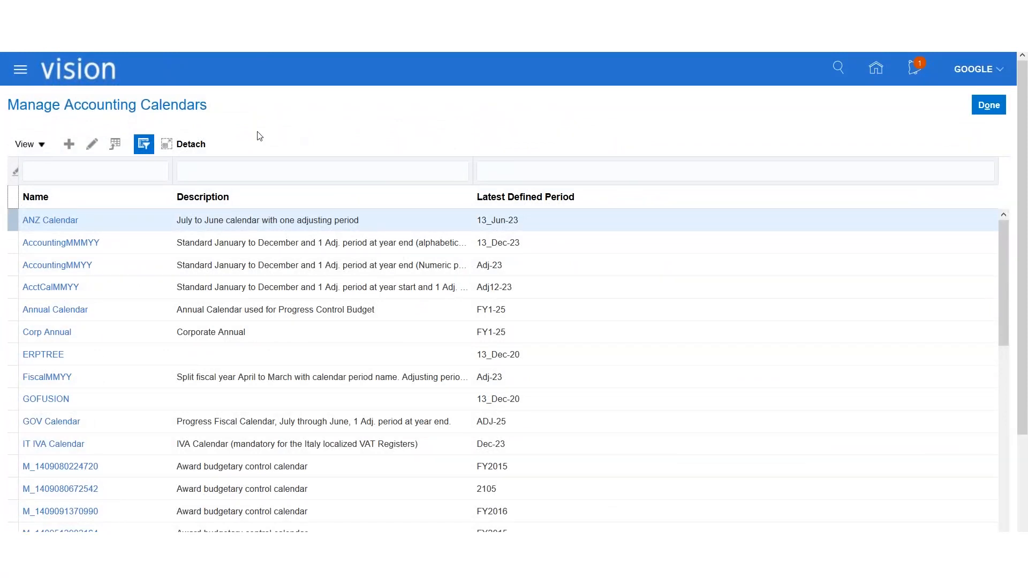
- Start a new accounting calendar named GOOGLE ACC with the description "Google Accounting Calendar for USA"
{"action": "left_click", "coordinate": [69, 145]}
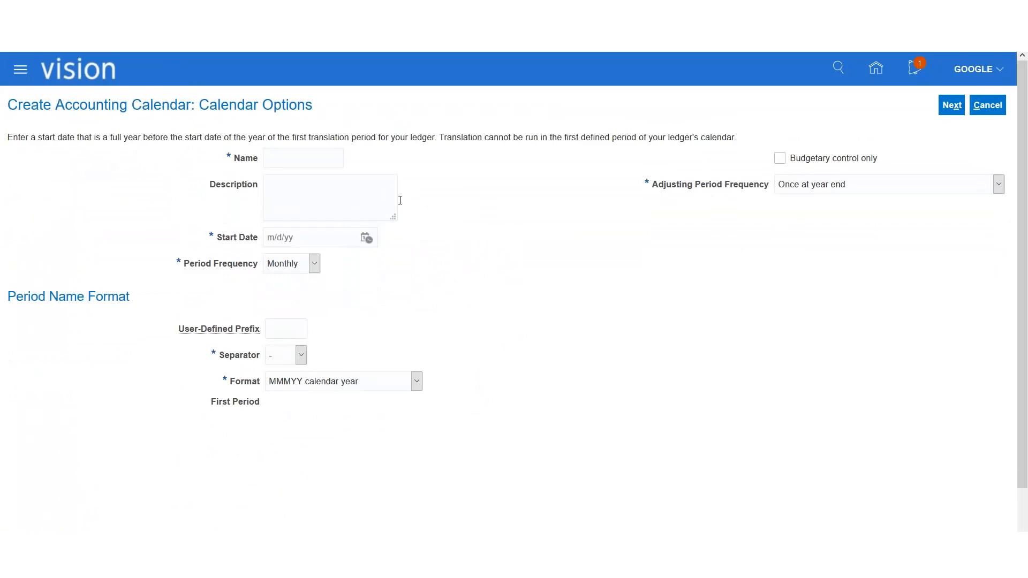
{"action": "left_click_drag", "start_coordinate": [744, 142], "coordinate": [9, 137]}
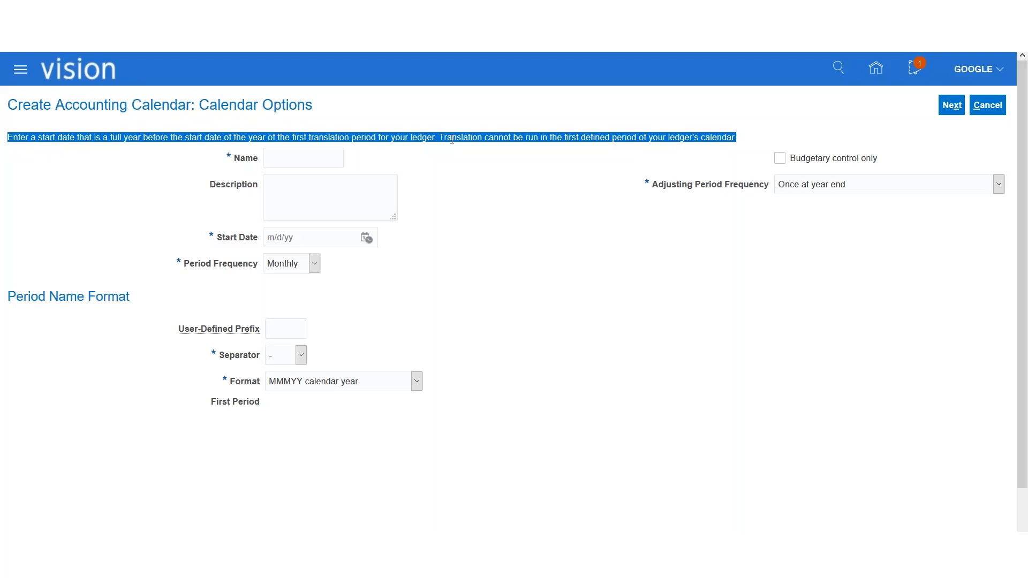
{"action": "left_click", "coordinate": [277, 159]}
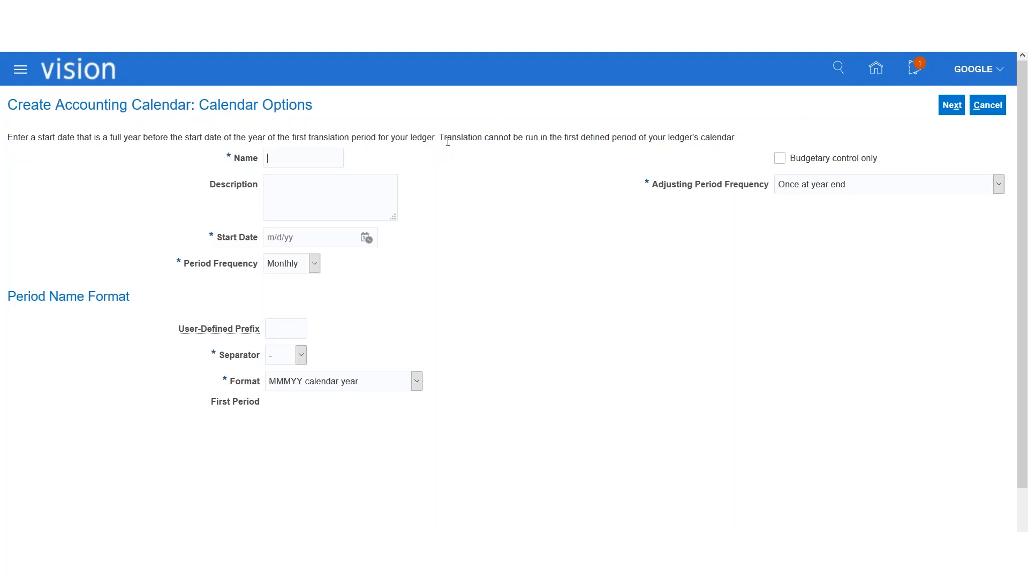
{"action": "left_click", "coordinate": [286, 166]}
{"action": "left_click", "coordinate": [396, 155]}
{"action": "type", "text": "G"}
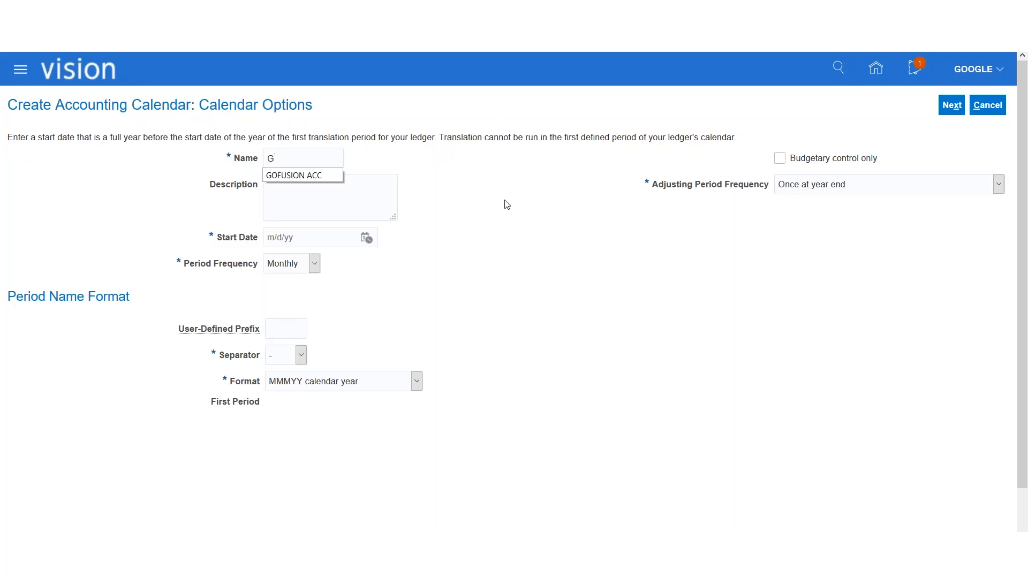
{"action": "type", "text": "OOGLE ACC"}
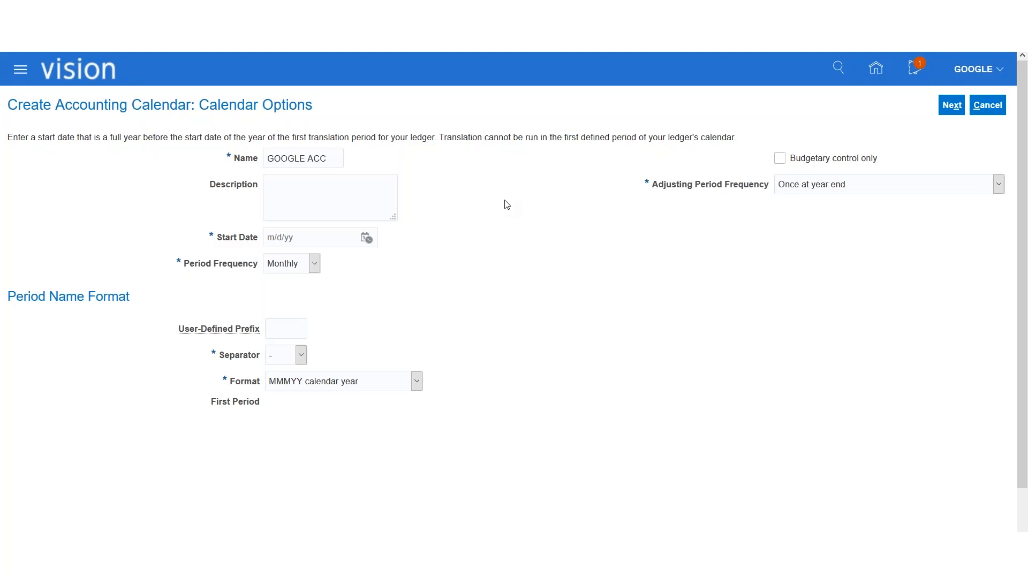
{"action": "left_click", "coordinate": [324, 202]}
{"action": "type", "text": "Google Accounting Calendar for USA"}
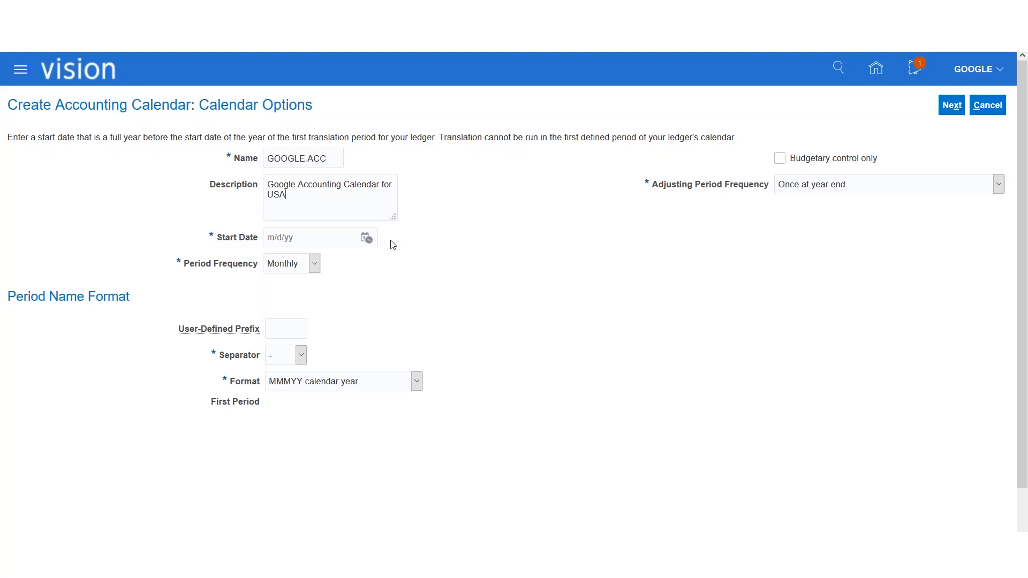
- Set the calendar's start date to January 1, 2019
{"action": "left_click", "coordinate": [368, 236]}
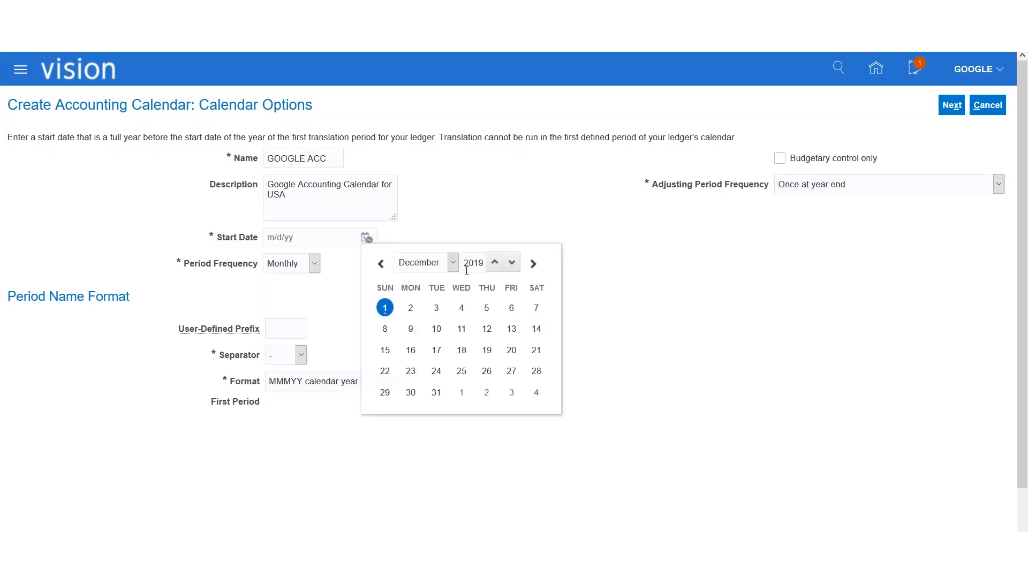
{"action": "left_click", "coordinate": [453, 263]}
{"action": "left_click", "coordinate": [436, 283]}
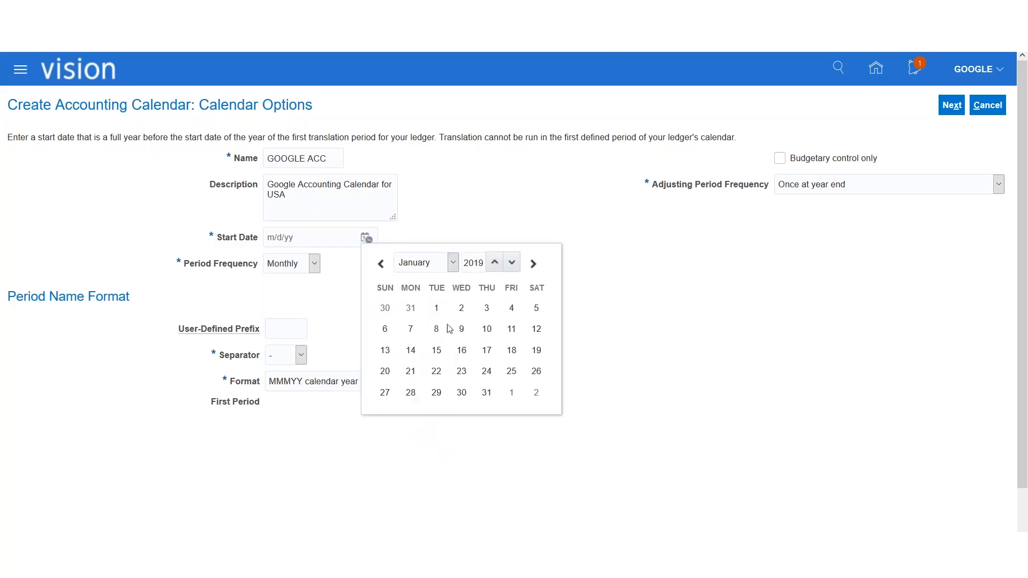
{"action": "key", "text": "Tab"}
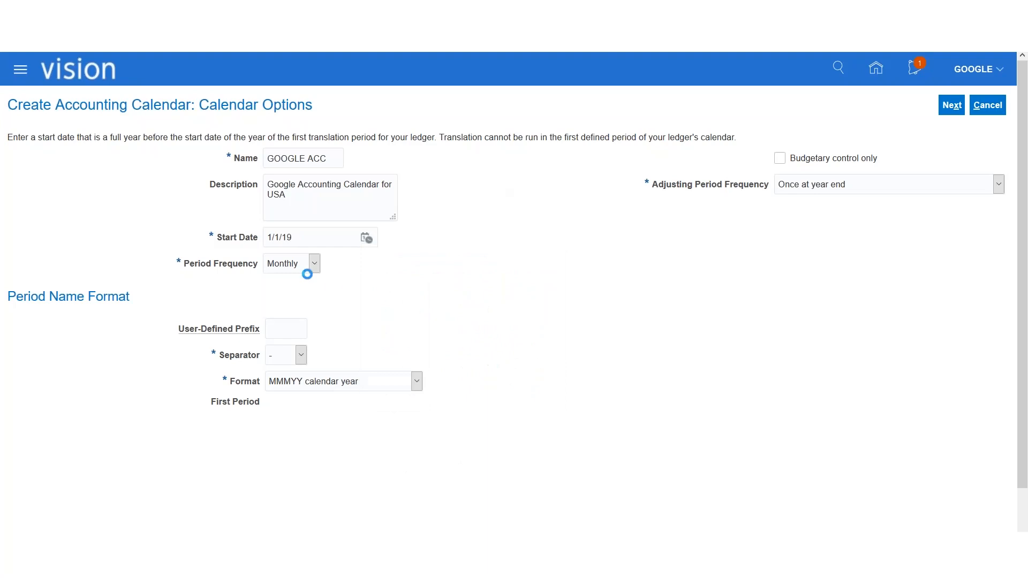
{"action": "left_click_drag", "start_coordinate": [302, 236], "coordinate": [186, 239]}
{"action": "left_click", "coordinate": [431, 290]}
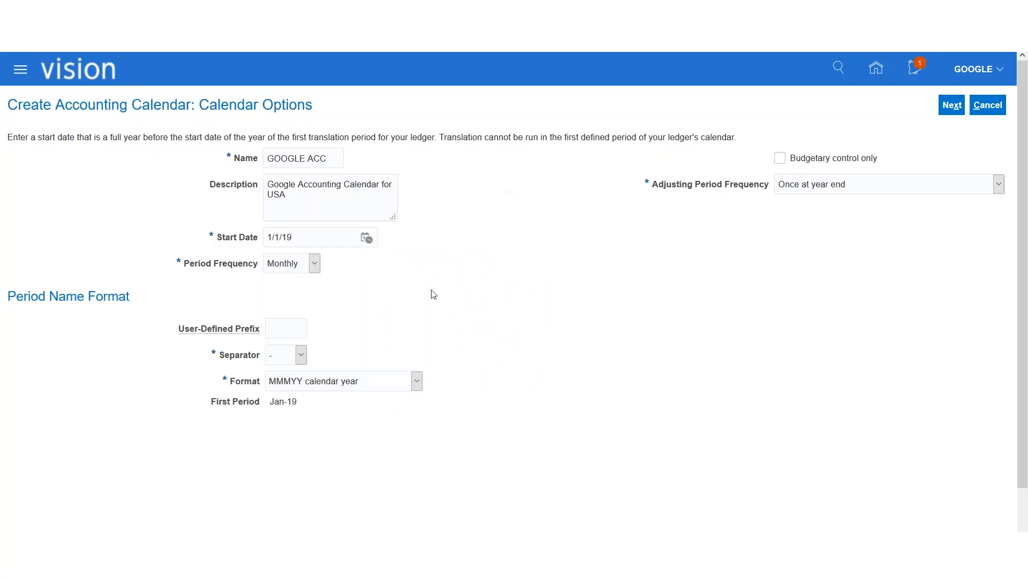
- Review the available period frequencies for the calendar, keeping Monthly
{"action": "left_click", "coordinate": [315, 263]}
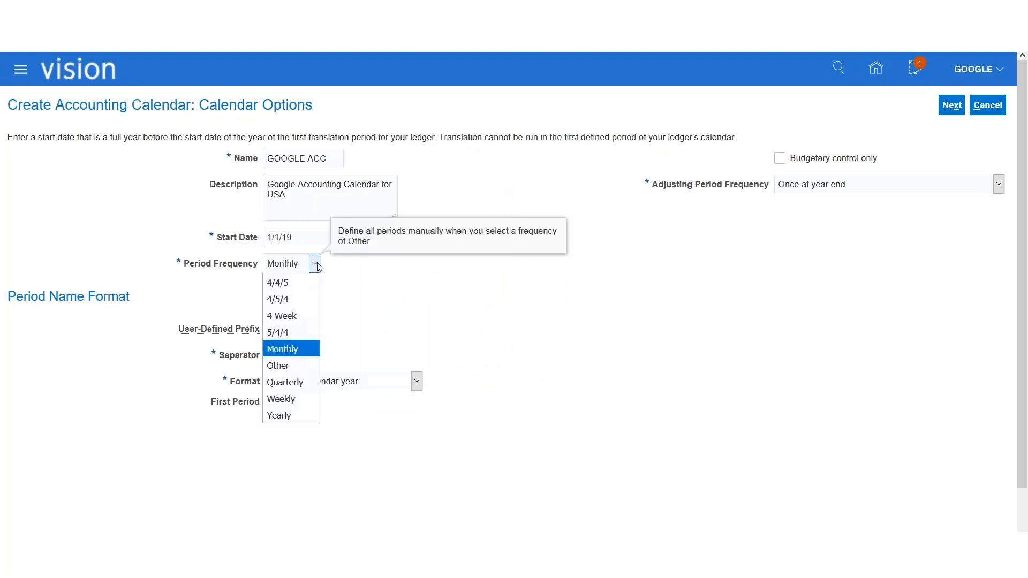
{"action": "left_click", "coordinate": [361, 276]}
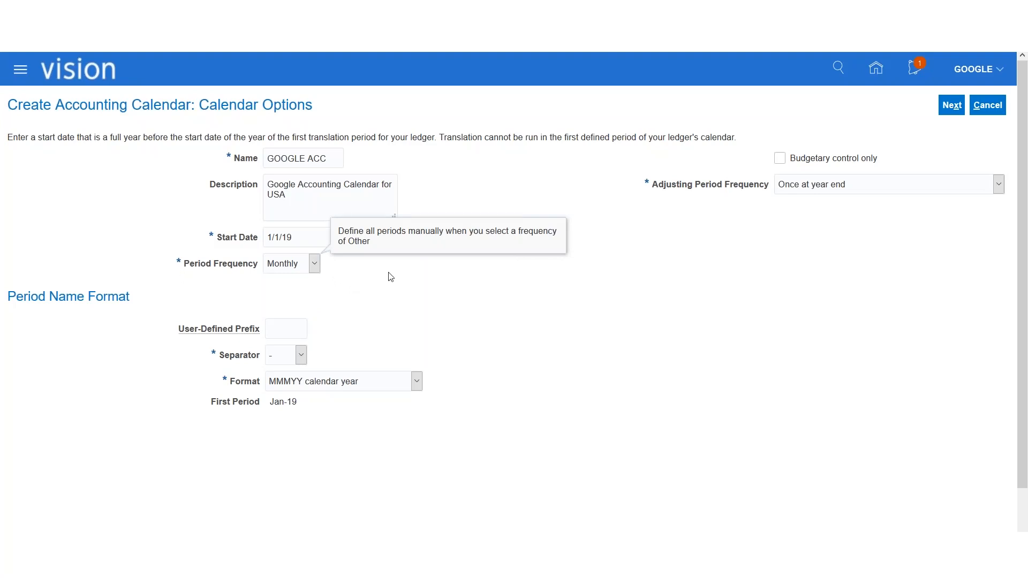
{"action": "left_click", "coordinate": [314, 265]}
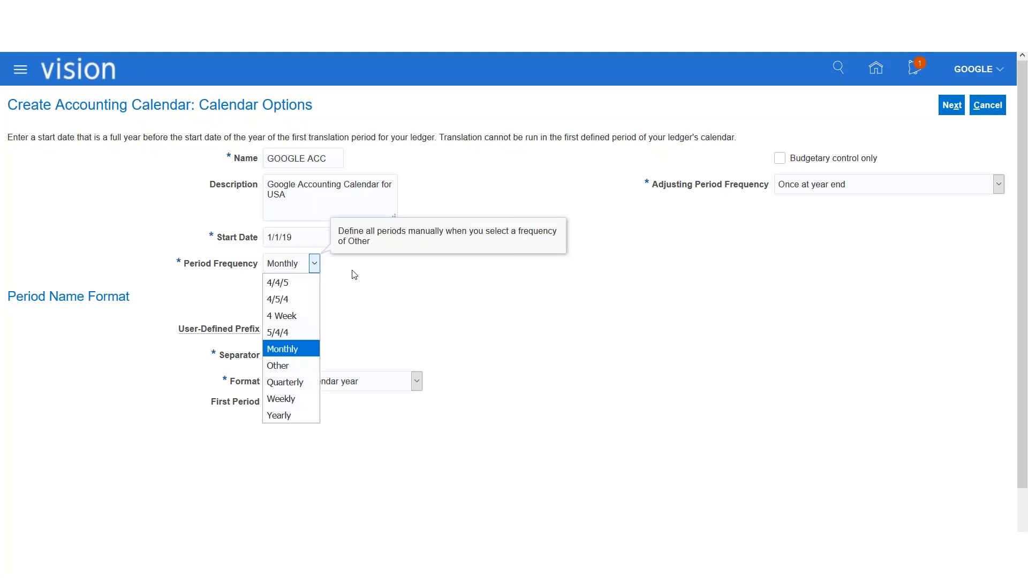
{"action": "left_click", "coordinate": [387, 266]}
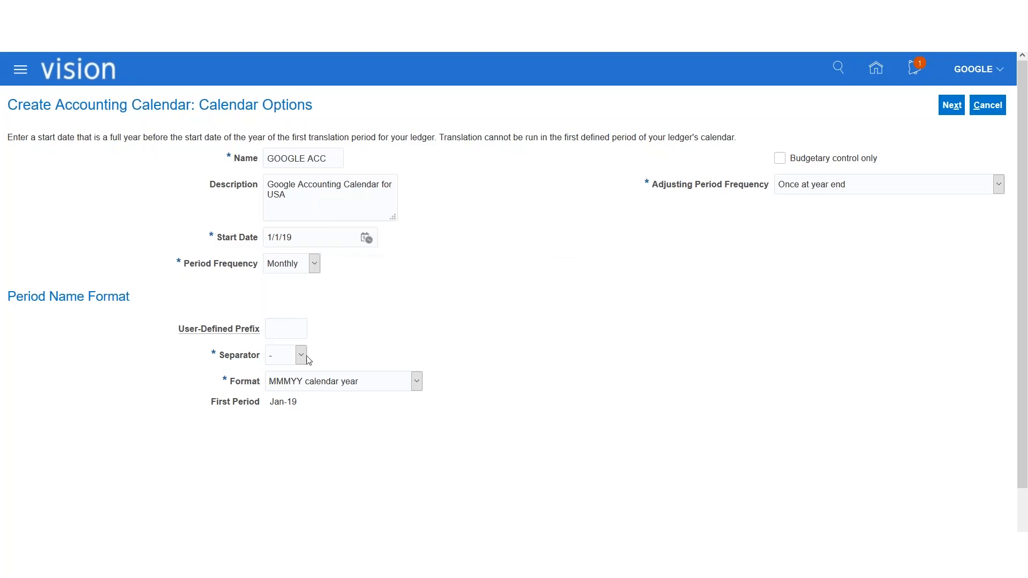
- Examine the period name format choices and the first period preview, keeping MMMYY calendar year
{"action": "left_click_drag", "start_coordinate": [278, 404], "coordinate": [305, 407]}
{"action": "left_click", "coordinate": [282, 412]}
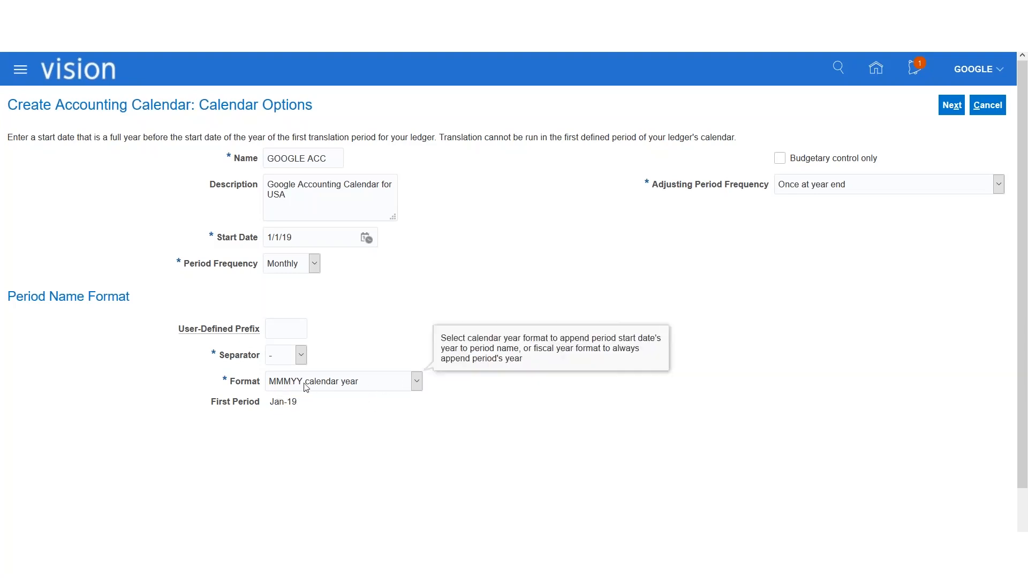
{"action": "left_click", "coordinate": [416, 381]}
{"action": "left_click", "coordinate": [504, 235]}
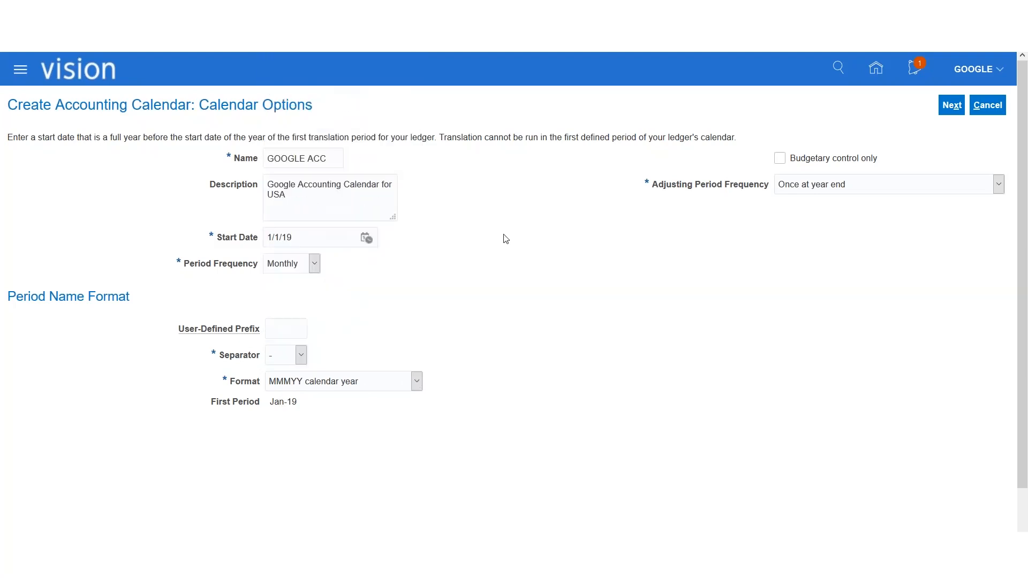
{"action": "left_click_drag", "start_coordinate": [269, 403], "coordinate": [307, 409]}
{"action": "left_click", "coordinate": [319, 438]}
- Go through the adjusting period frequency options and choose Once at year end
{"action": "left_click_drag", "start_coordinate": [653, 186], "coordinate": [771, 200]}
{"action": "left_click", "coordinate": [667, 210]}
{"action": "left_click", "coordinate": [999, 185]}
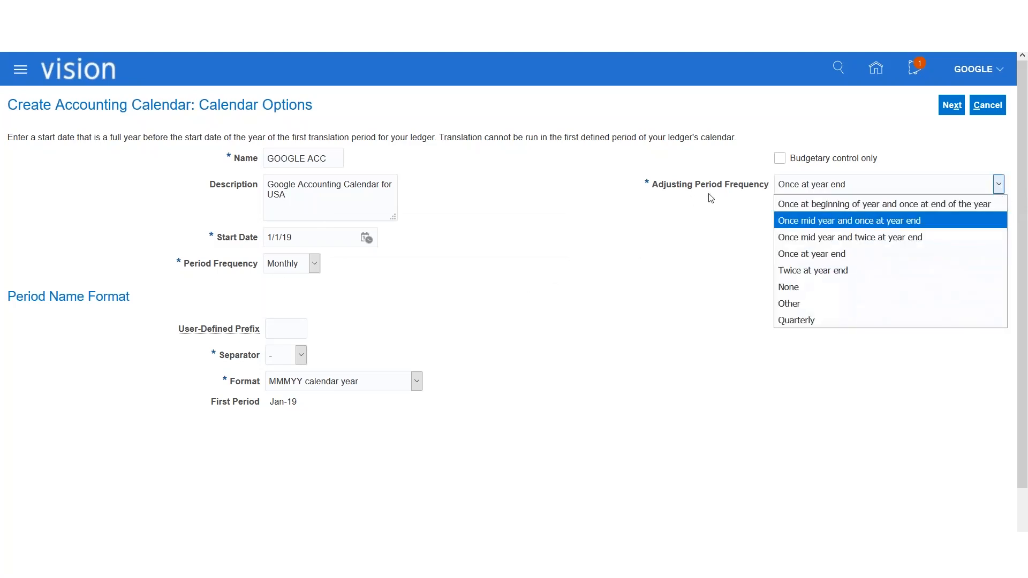
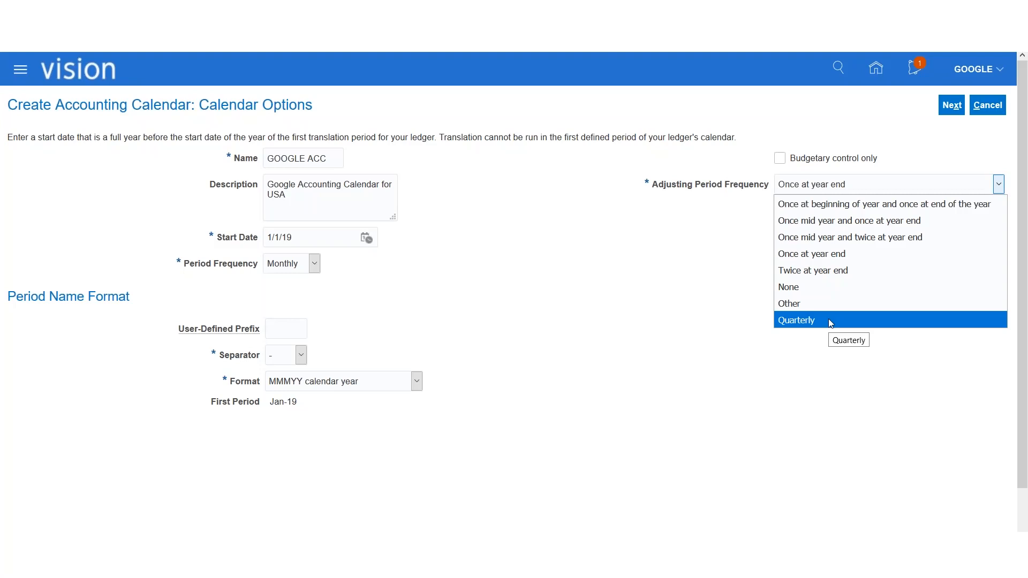
{"action": "left_click", "coordinate": [848, 256]}
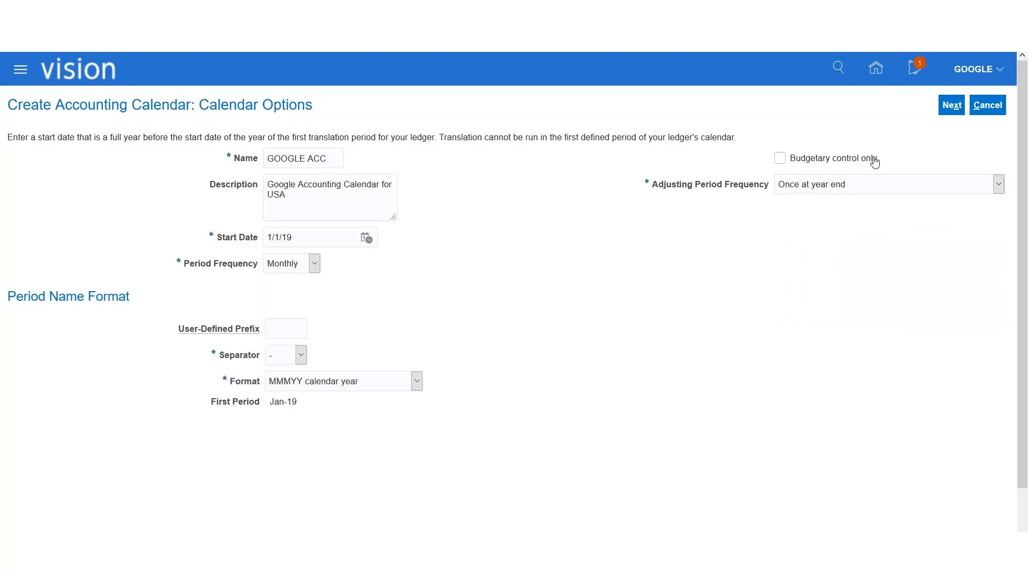
- Go over the Budgetary control only option and the calendar's description, leaving both as they are
{"action": "left_click_drag", "start_coordinate": [881, 161], "coordinate": [769, 162]}
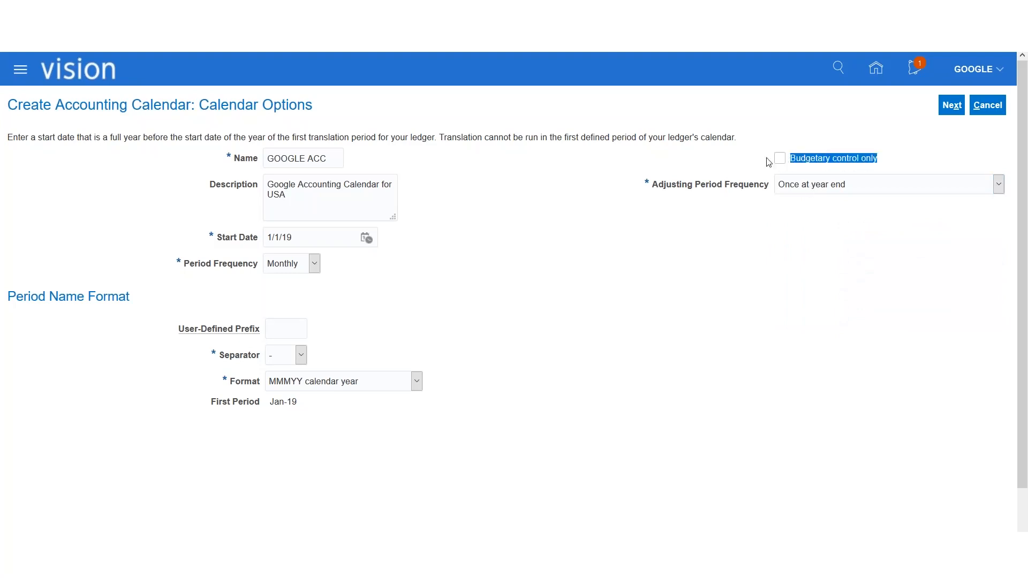
{"action": "left_click", "coordinate": [694, 279]}
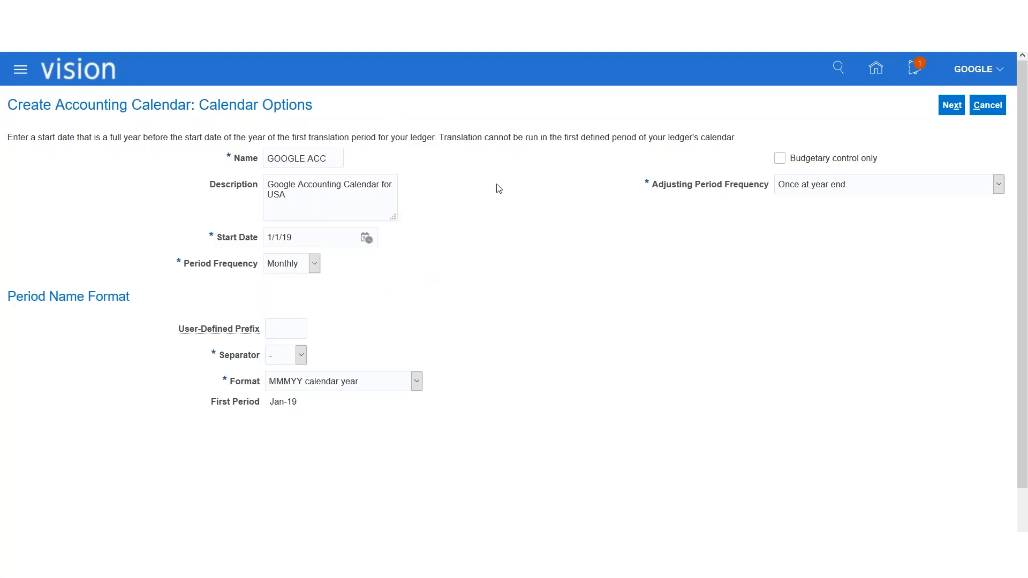
{"action": "left_click_drag", "start_coordinate": [306, 201], "coordinate": [225, 197]}
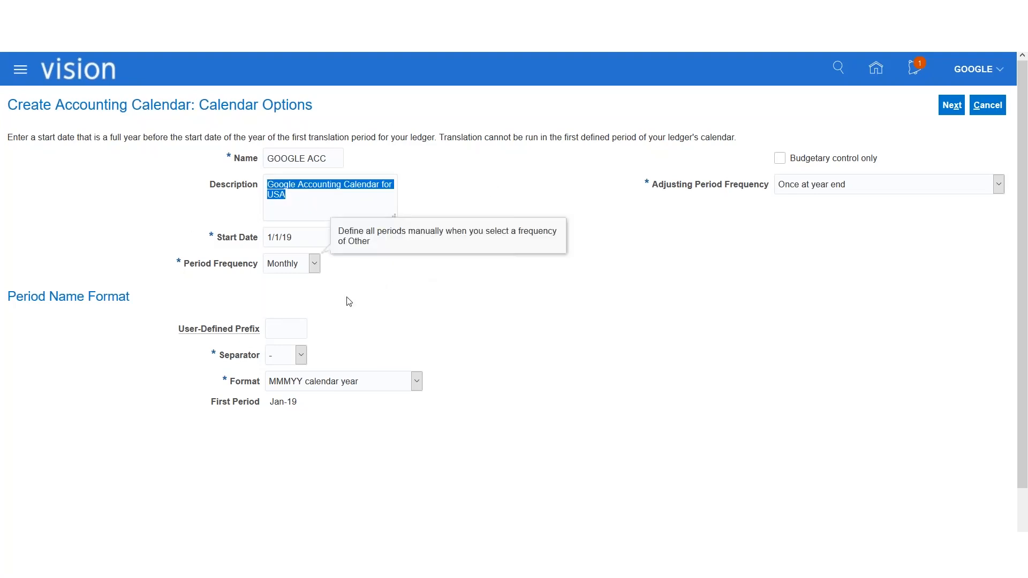
{"action": "left_click", "coordinate": [409, 288]}
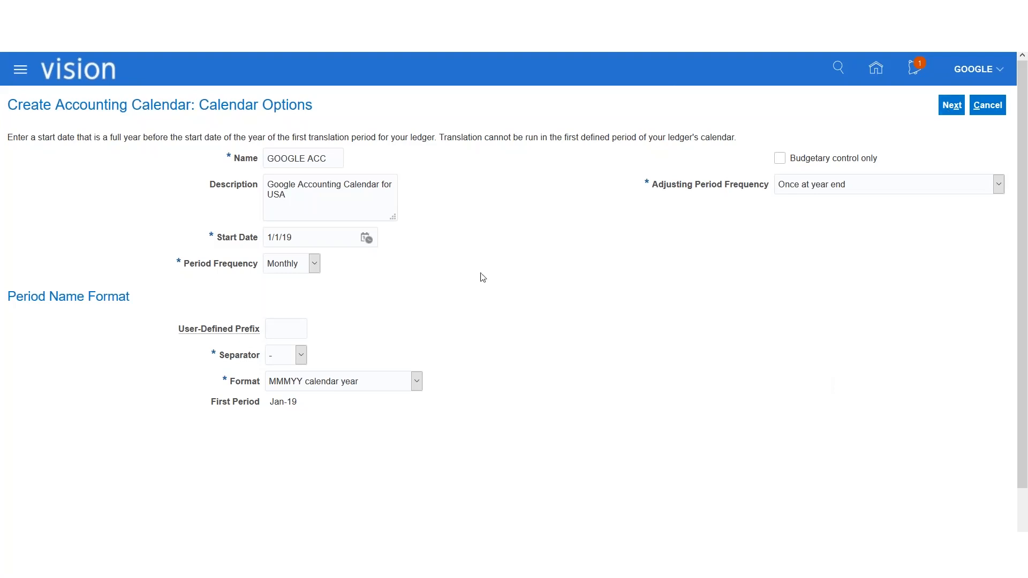
- Continue to the period details, check the 2019 periods including the adjusting period, and save the calendar
{"action": "mouse_move", "coordinate": [301, 267]}
{"action": "left_click", "coordinate": [951, 108]}
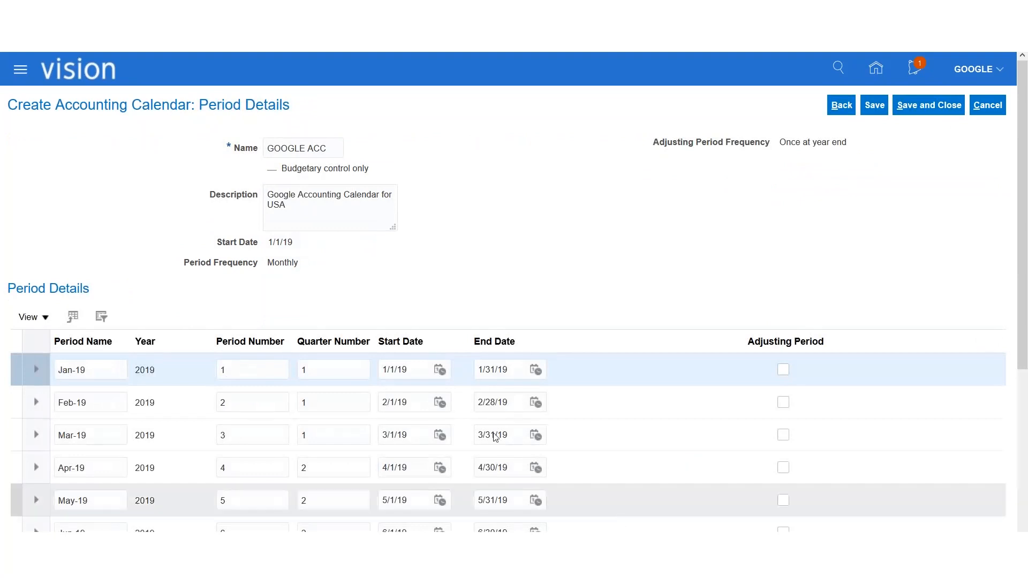
{"action": "scroll", "coordinate": [502, 195], "scroll_direction": "down", "scroll_amount": 4}
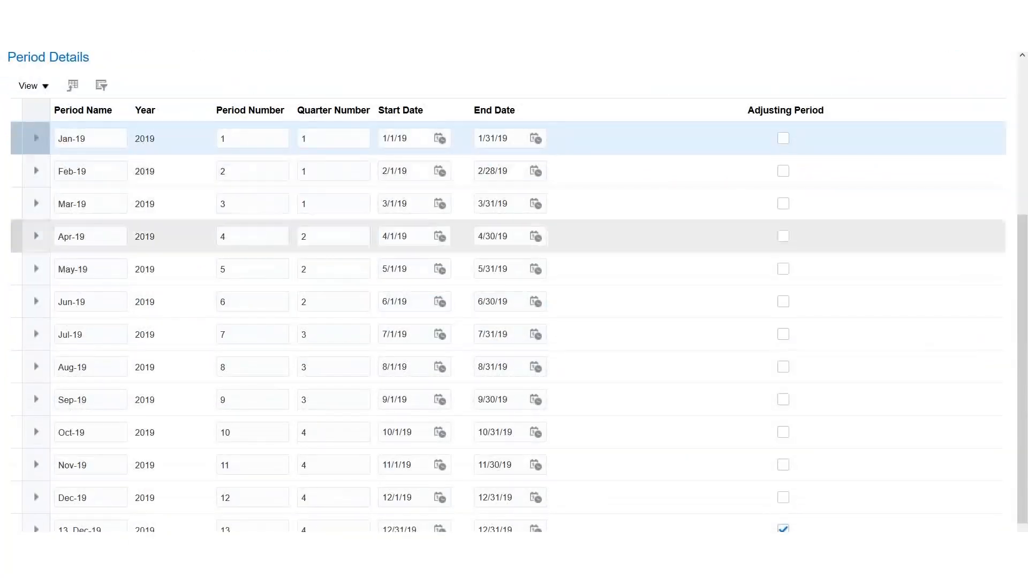
{"action": "scroll", "coordinate": [142, 356], "scroll_direction": "down", "scroll_amount": 1}
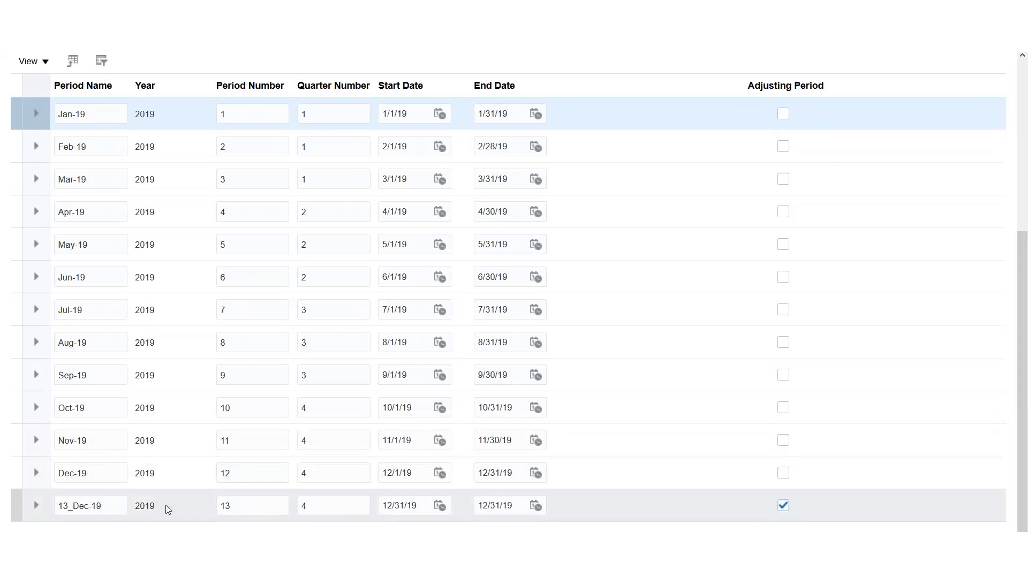
{"action": "scroll", "coordinate": [166, 505], "scroll_direction": "up", "scroll_amount": 4}
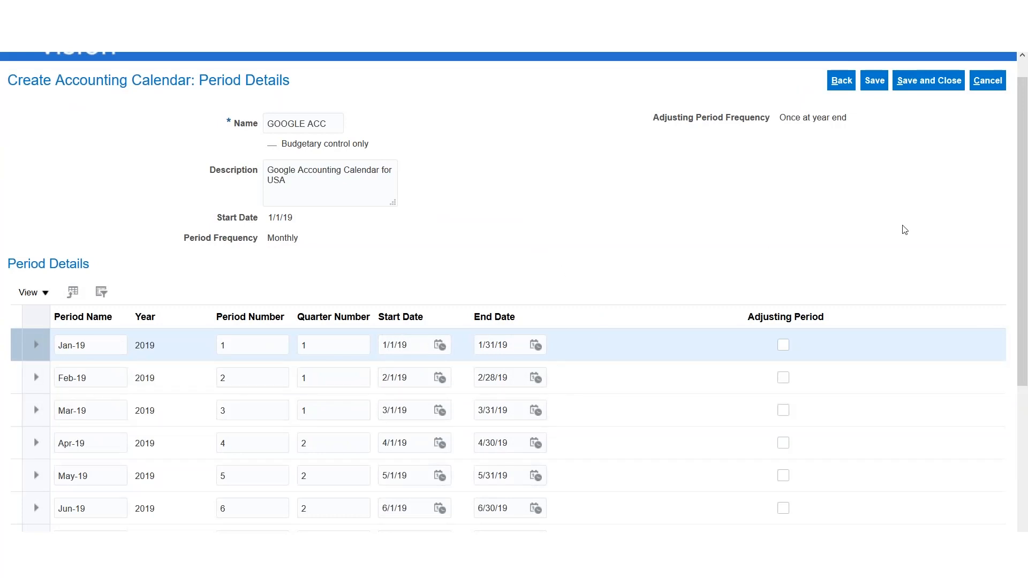
{"action": "left_click", "coordinate": [873, 86]}
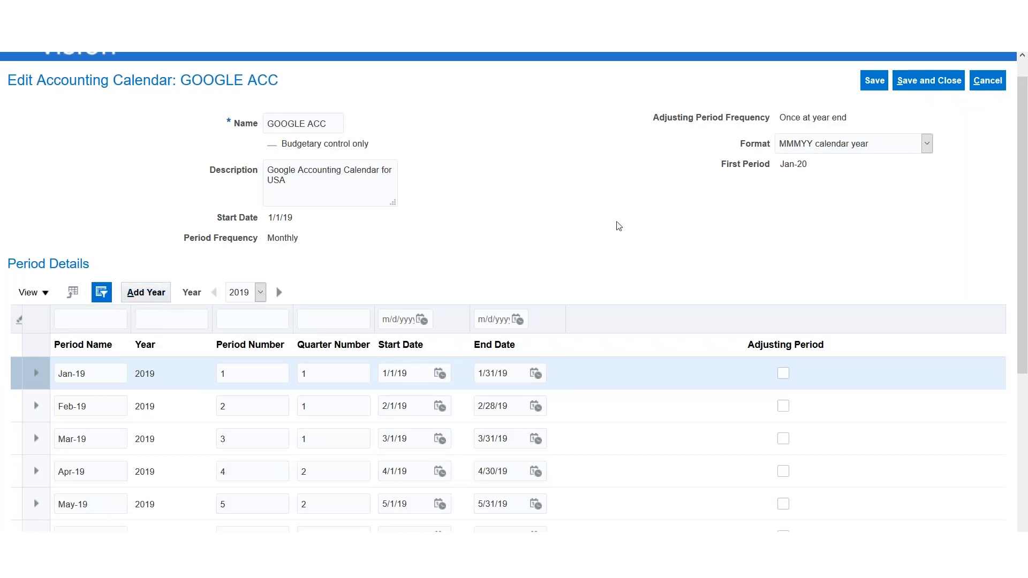
- Add the year 2020 to the GOOGLE ACC calendar, save it and check the new year's periods
{"action": "scroll", "coordinate": [618, 226], "scroll_direction": "down", "scroll_amount": 3}
{"action": "scroll", "coordinate": [247, 369], "scroll_direction": "down", "scroll_amount": 2}
{"action": "scroll", "coordinate": [248, 370], "scroll_direction": "up", "scroll_amount": 5}
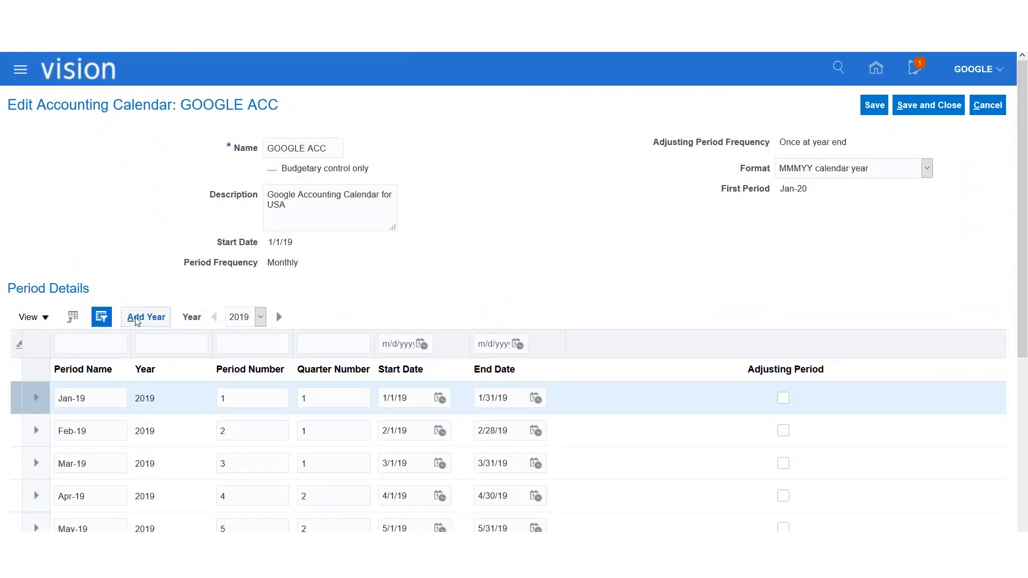
{"action": "left_click", "coordinate": [137, 318]}
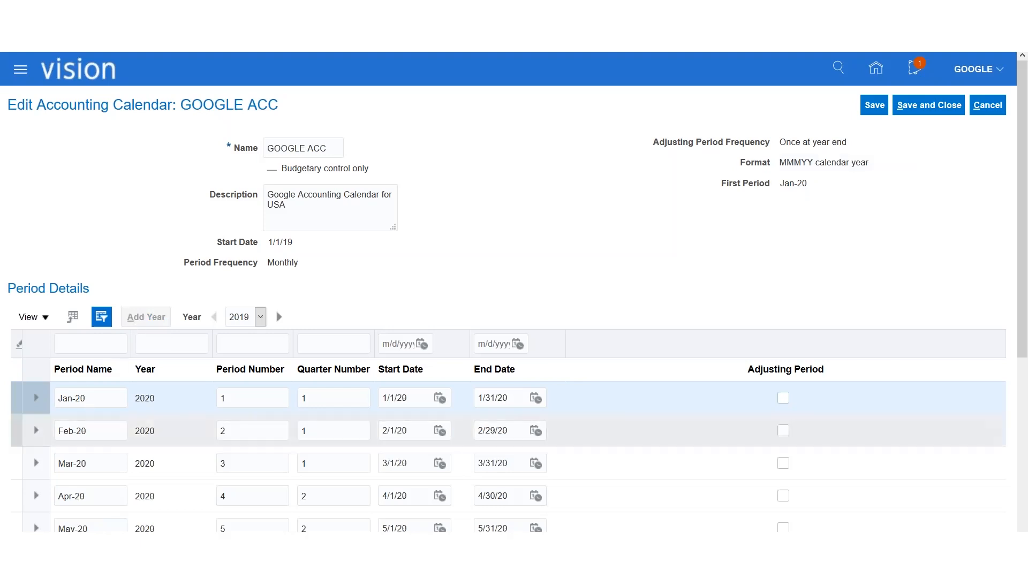
{"action": "scroll", "coordinate": [101, 452], "scroll_direction": "down", "scroll_amount": 5}
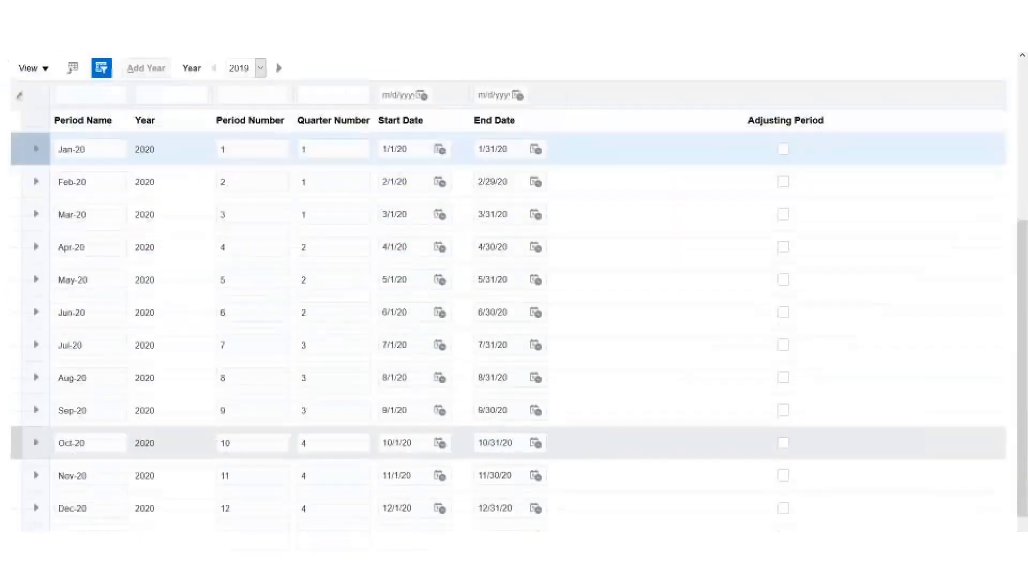
{"action": "scroll", "coordinate": [91, 270], "scroll_direction": "up", "scroll_amount": 5}
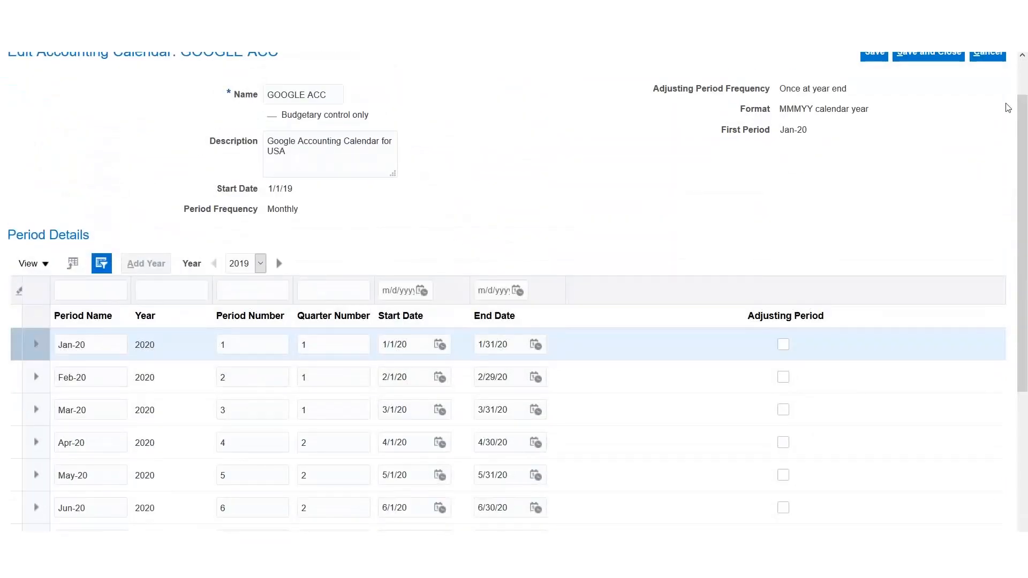
{"action": "left_click", "coordinate": [878, 57]}
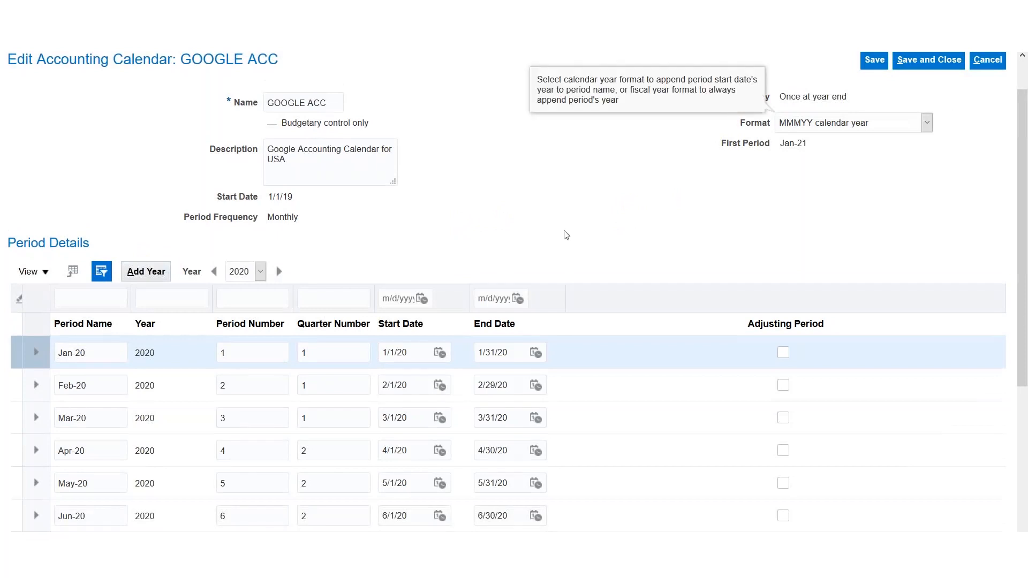
{"action": "scroll", "coordinate": [624, 239], "scroll_direction": "down", "scroll_amount": 2}
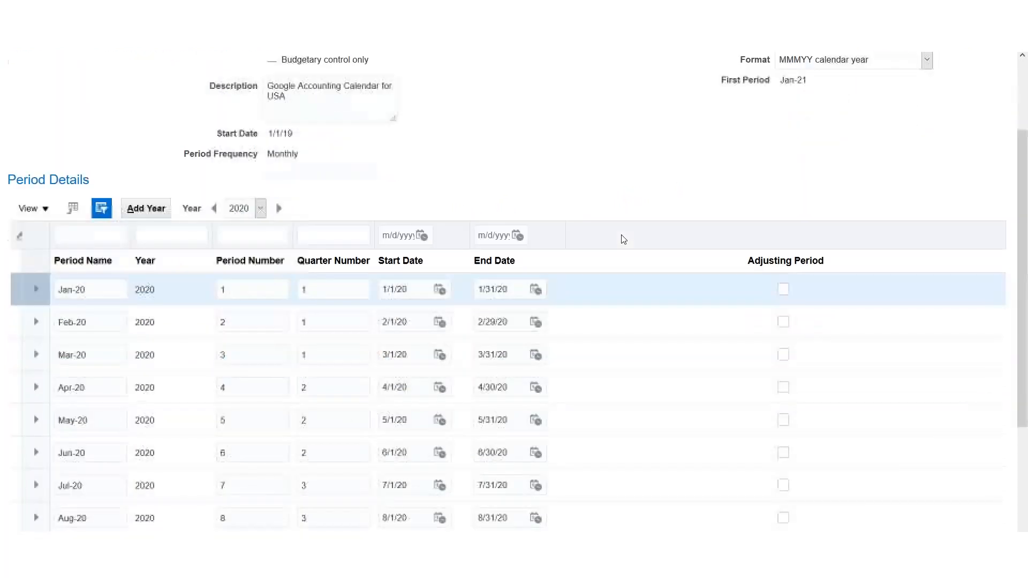
{"action": "scroll", "coordinate": [624, 239], "scroll_direction": "down", "scroll_amount": 3}
{"action": "scroll", "coordinate": [619, 326], "scroll_direction": "up", "scroll_amount": 5}
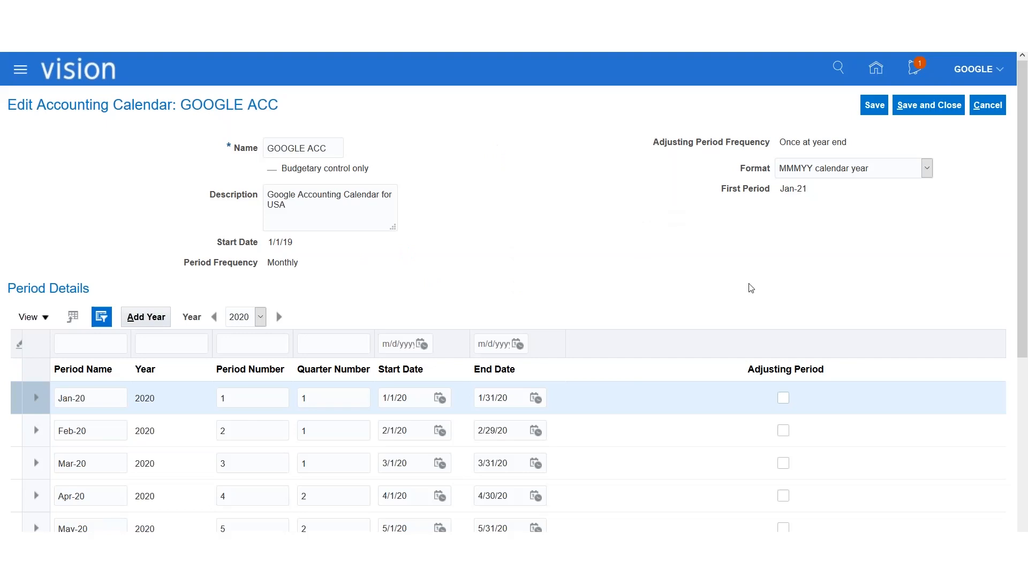
- Check the 2020 periods of the GOOGLE ACC calendar, save and close it, and return to the implementation project
{"action": "scroll", "coordinate": [689, 283], "scroll_direction": "down", "scroll_amount": 3}
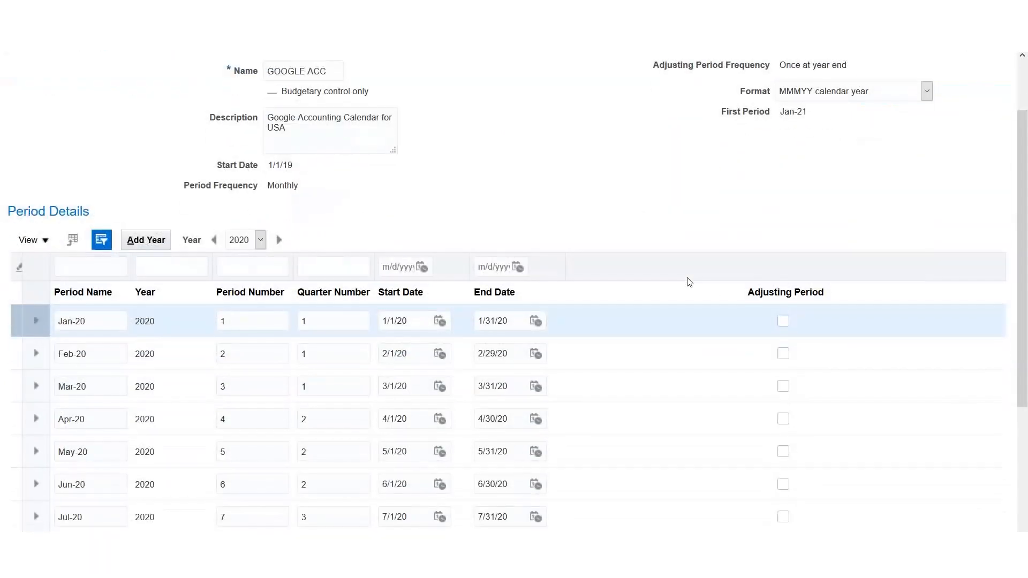
{"action": "scroll", "coordinate": [701, 222], "scroll_direction": "down", "scroll_amount": 3}
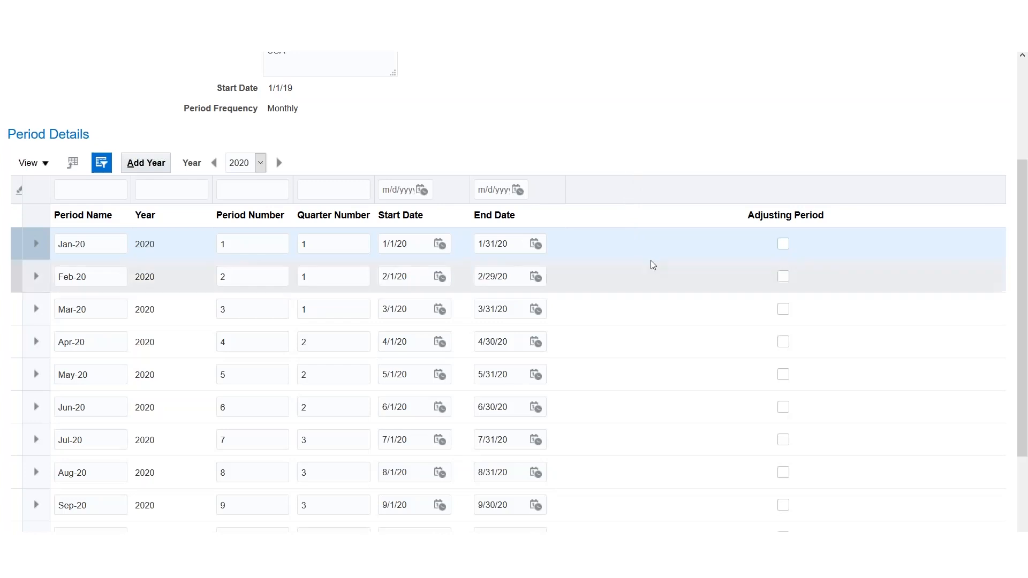
{"action": "scroll", "coordinate": [682, 371], "scroll_direction": "up", "scroll_amount": 3}
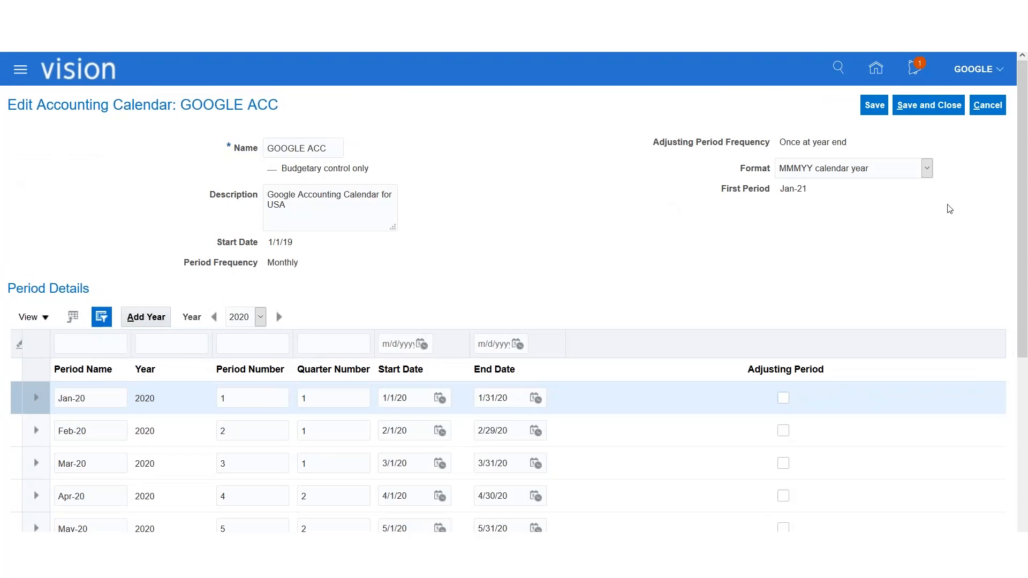
{"action": "left_click", "coordinate": [920, 104]}
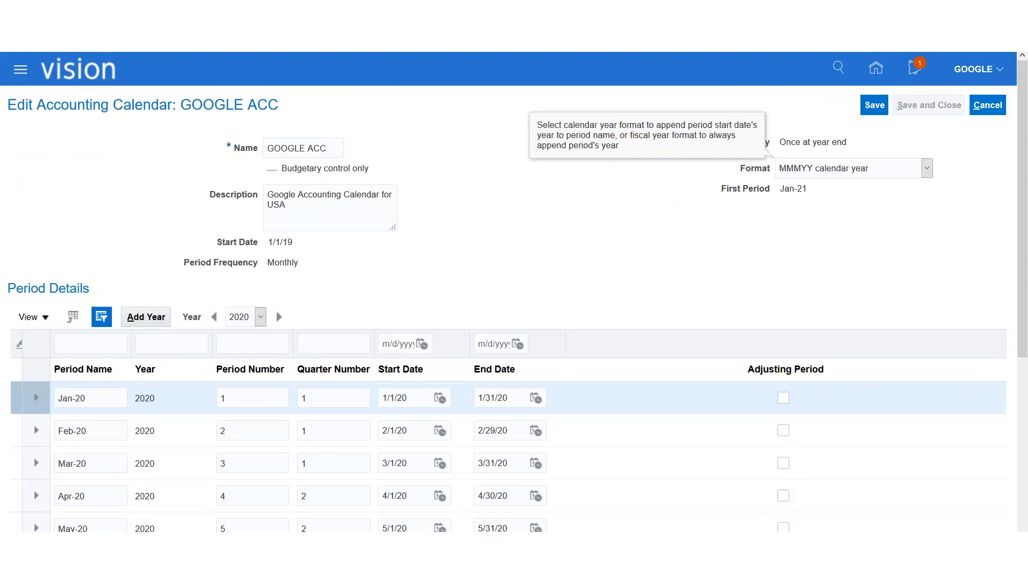
{"action": "left_click", "coordinate": [988, 106]}
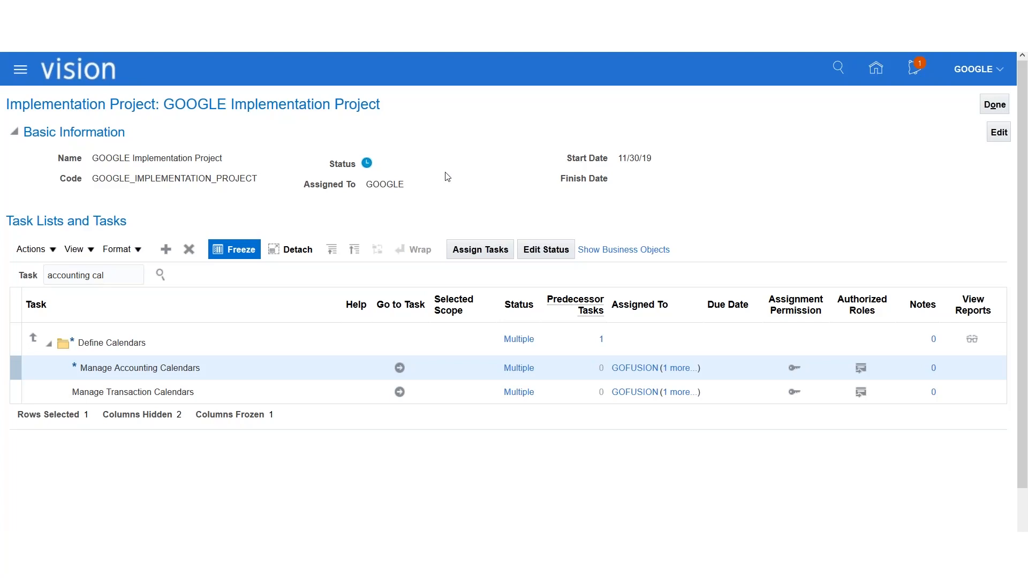
- Switch to the Excel class notes and mark Accounting Calendar as Done in cell B38
{"action": "key", "text": "alt+Tab"}
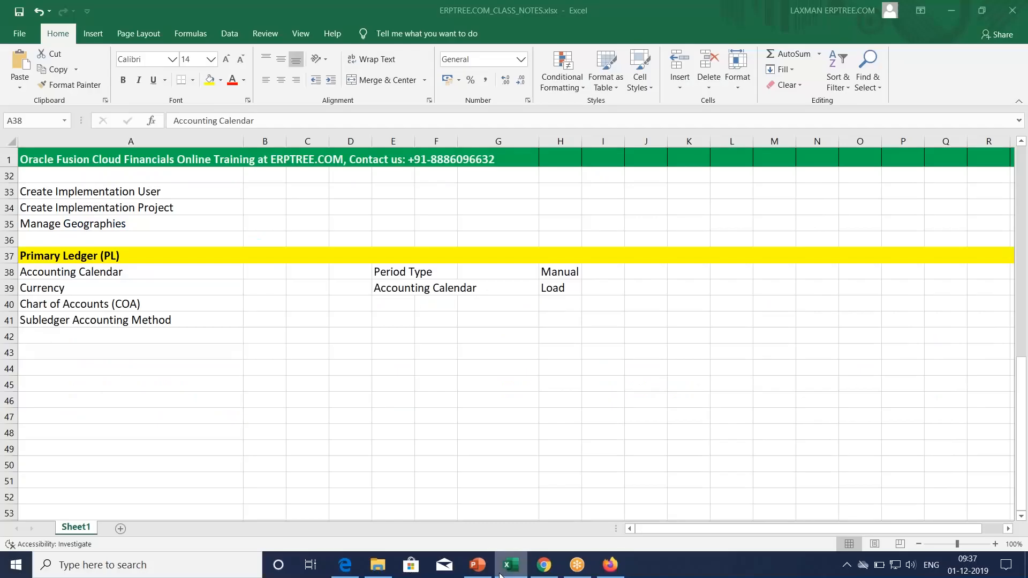
{"action": "left_click", "coordinate": [261, 272]}
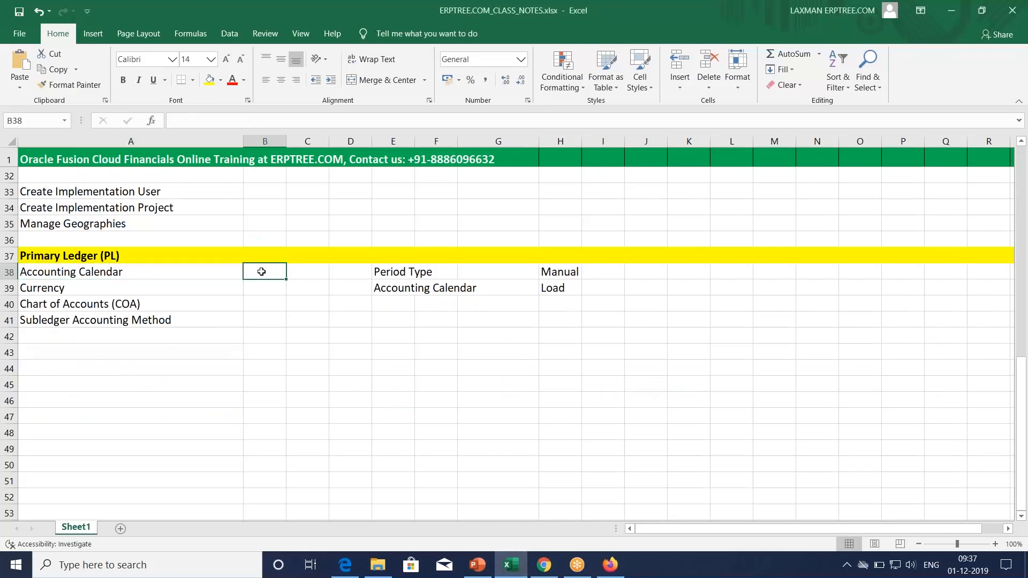
{"action": "type", "text": "Done"}
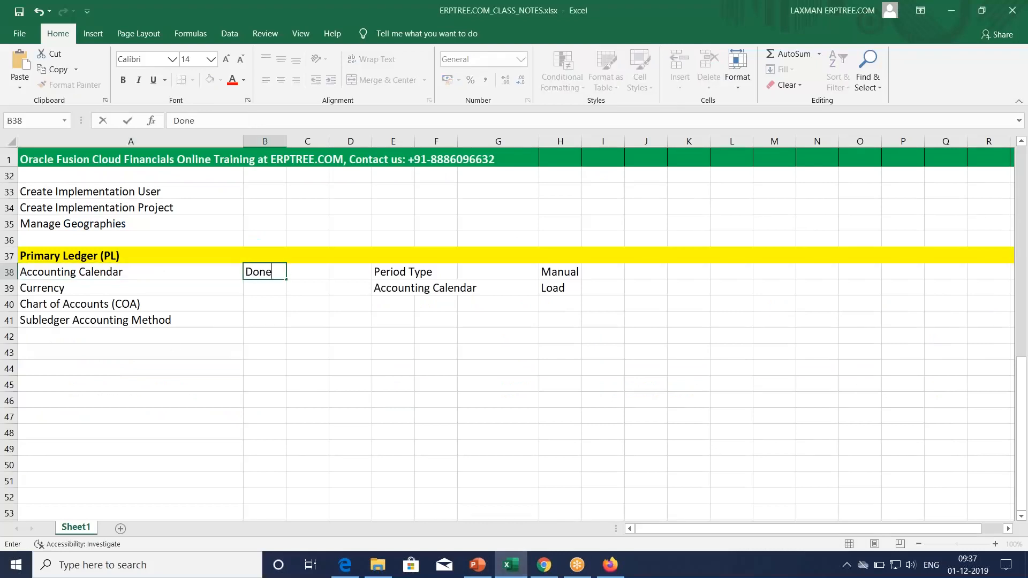
{"action": "key", "text": "Tab"}
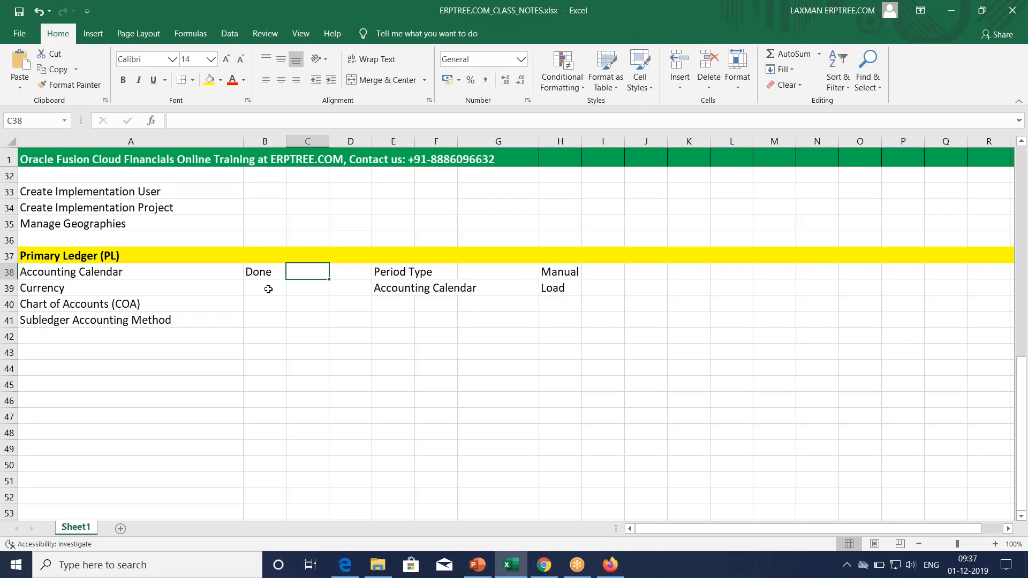
- Note USD as Functional Currency in cells F43 and G43, below the Primary Ledger list
{"action": "left_click", "coordinate": [124, 285]}
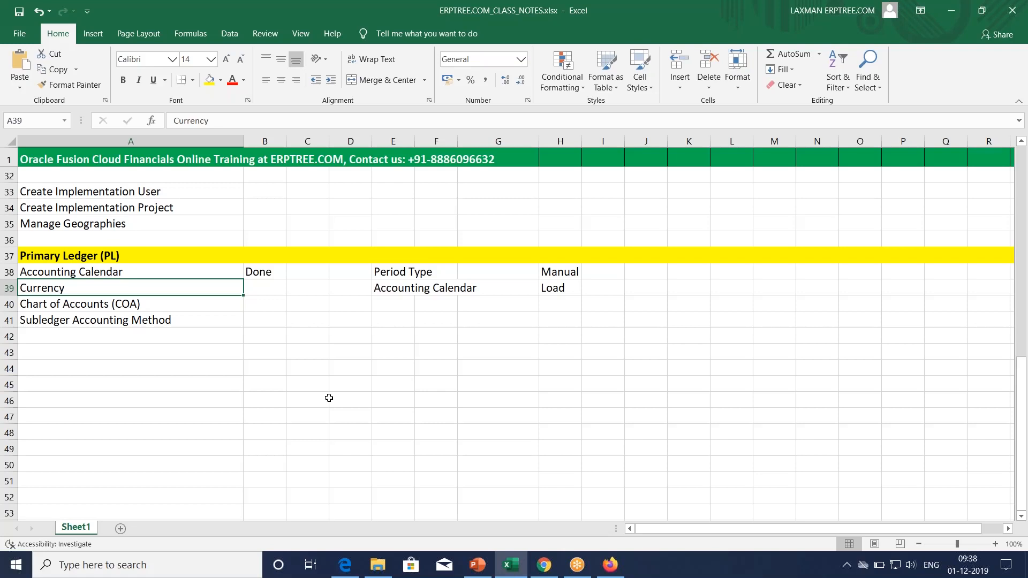
{"action": "left_click", "coordinate": [433, 352]}
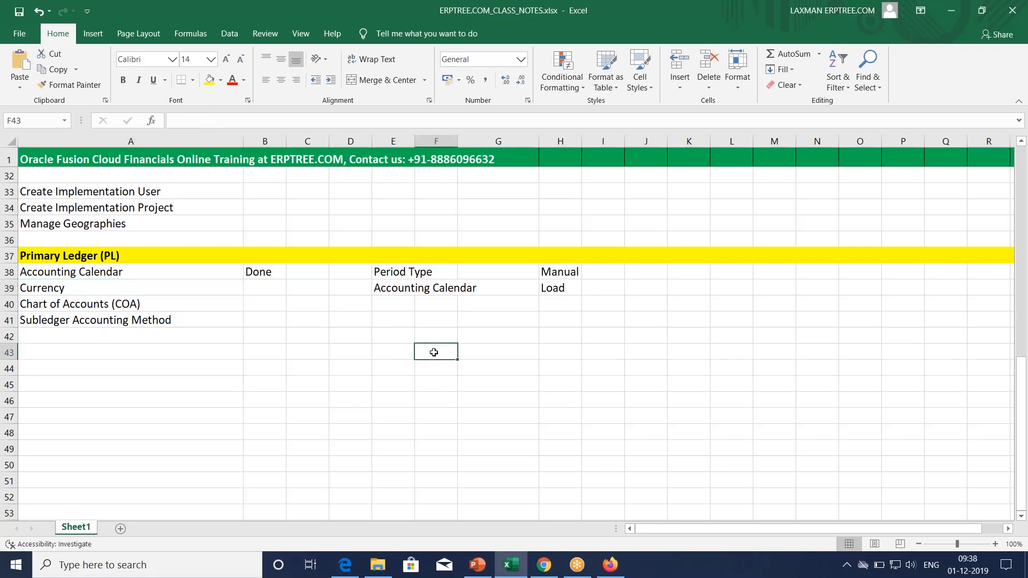
{"action": "type", "text": "USD"}
{"action": "key", "text": "Tab"}
{"action": "type", "text": "Functional Currency"}
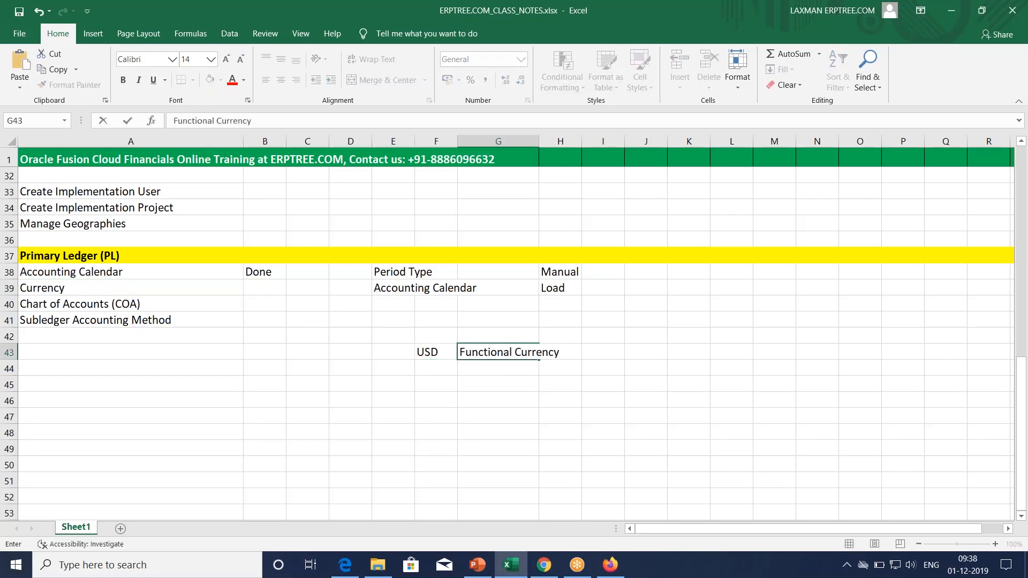
- Note INR as Foreign Currency in cells F44 and G44, directly under the USD entry
{"action": "left_click", "coordinate": [435, 367]}
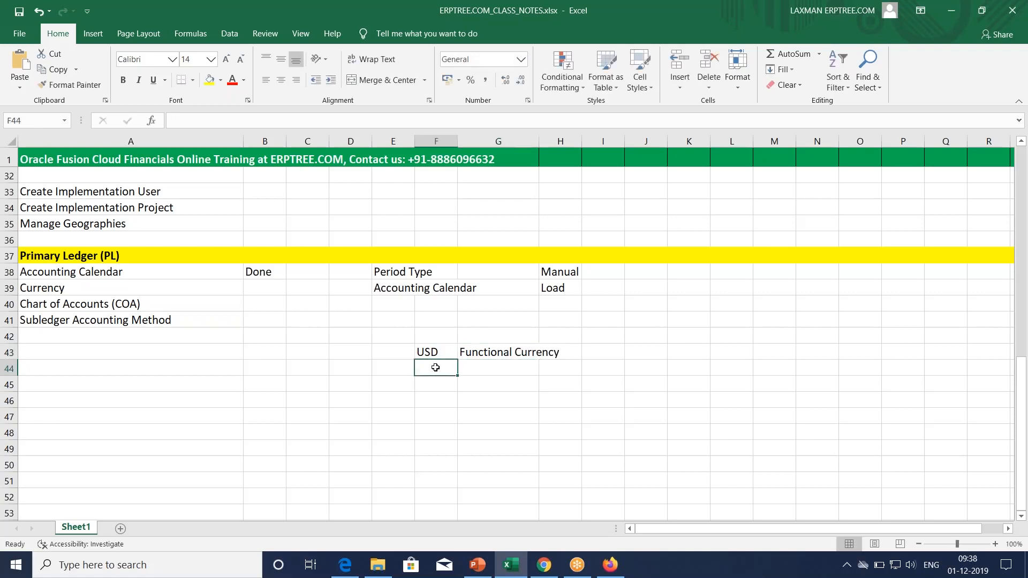
{"action": "type", "text": "INR"}
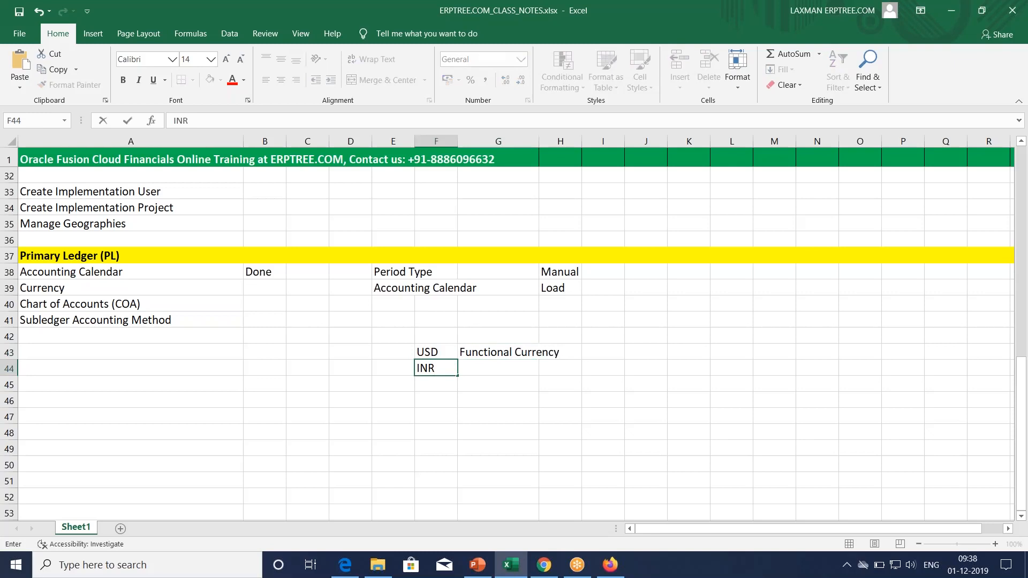
{"action": "key", "text": "Tab"}
{"action": "type", "text": "Fo"}
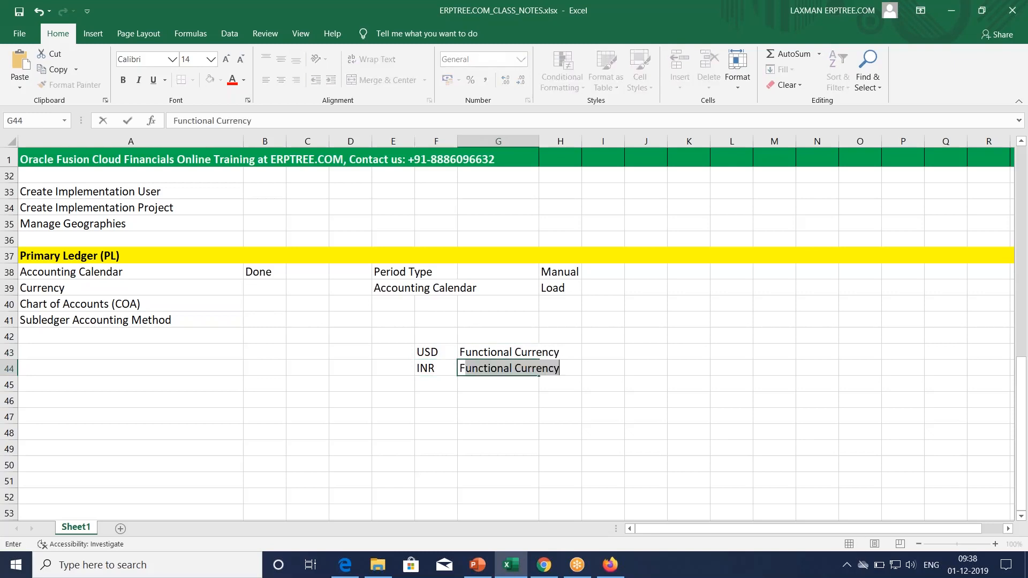
{"action": "type", "text": "re"}
{"action": "type", "text": "gign"}
{"action": "key", "text": "BackSpace"}
{"action": "key", "text": "BackSpace"}
{"action": "key", "text": "BackSpace"}
{"action": "key", "text": "BackSpace"}
{"action": "type", "text": "ign Currency"}
{"action": "key", "text": "Tab"}
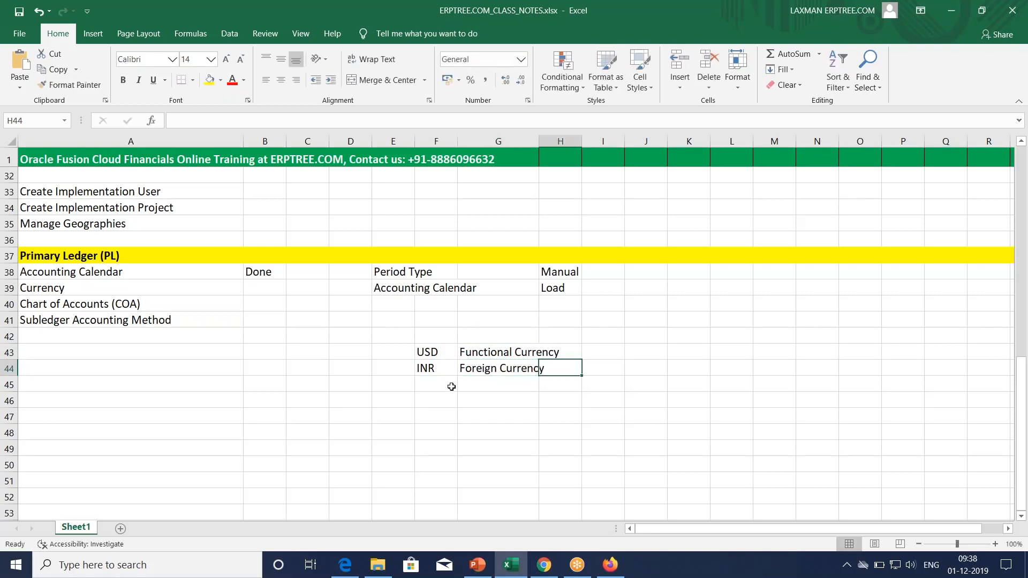
- Go over the USD functional and INR foreign currency notes and the Currency item of the Primary Ledger
{"action": "left_click", "coordinate": [475, 347]}
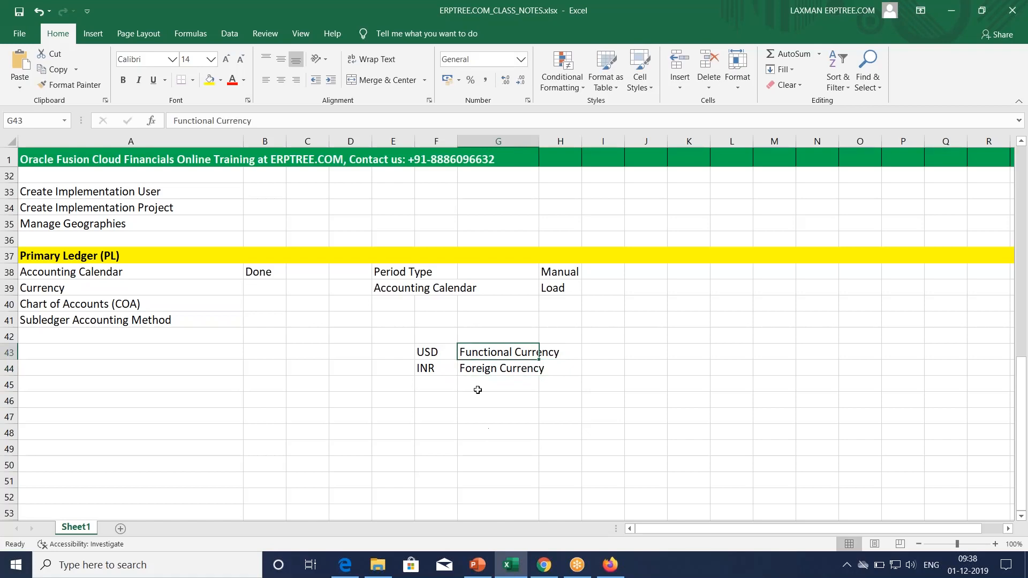
{"action": "left_click_drag", "start_coordinate": [429, 348], "coordinate": [550, 371]}
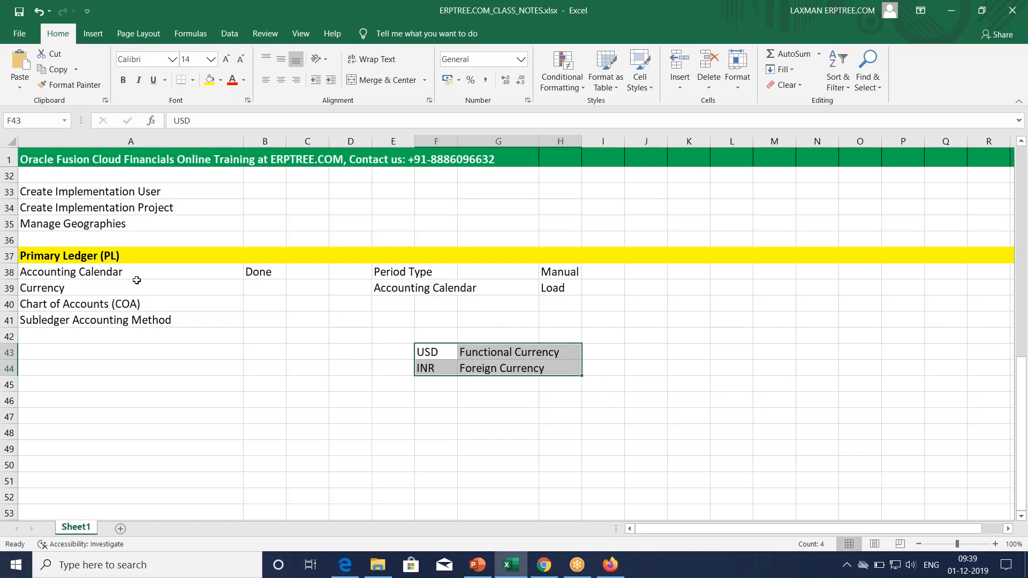
{"action": "left_click", "coordinate": [427, 370]}
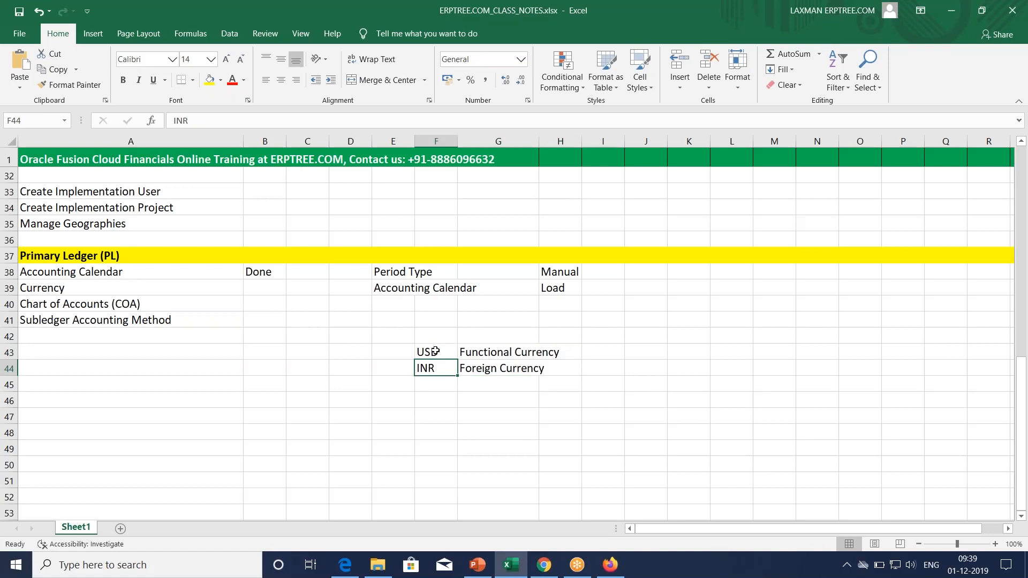
{"action": "left_click", "coordinate": [437, 349]}
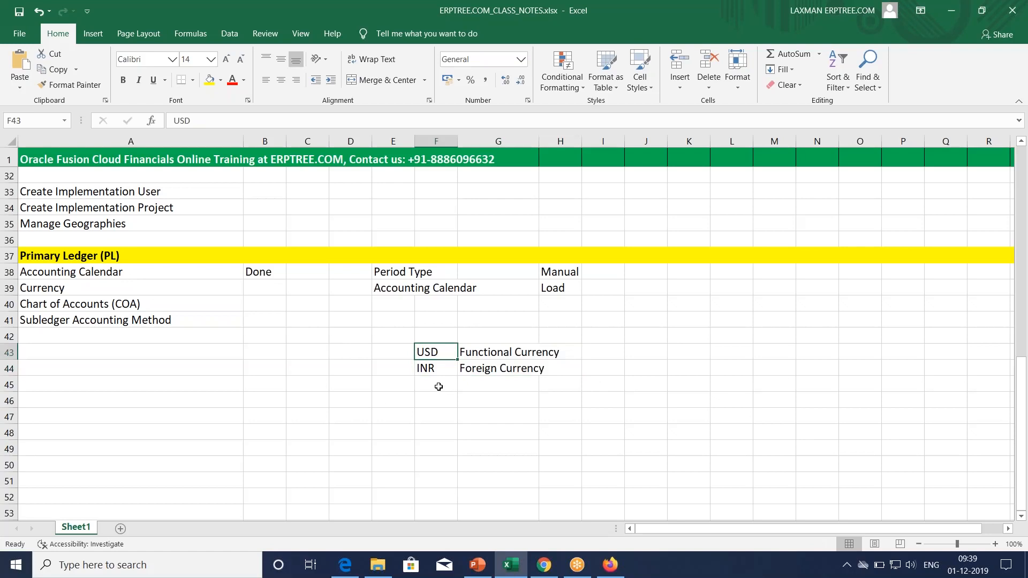
{"action": "left_click", "coordinate": [431, 370]}
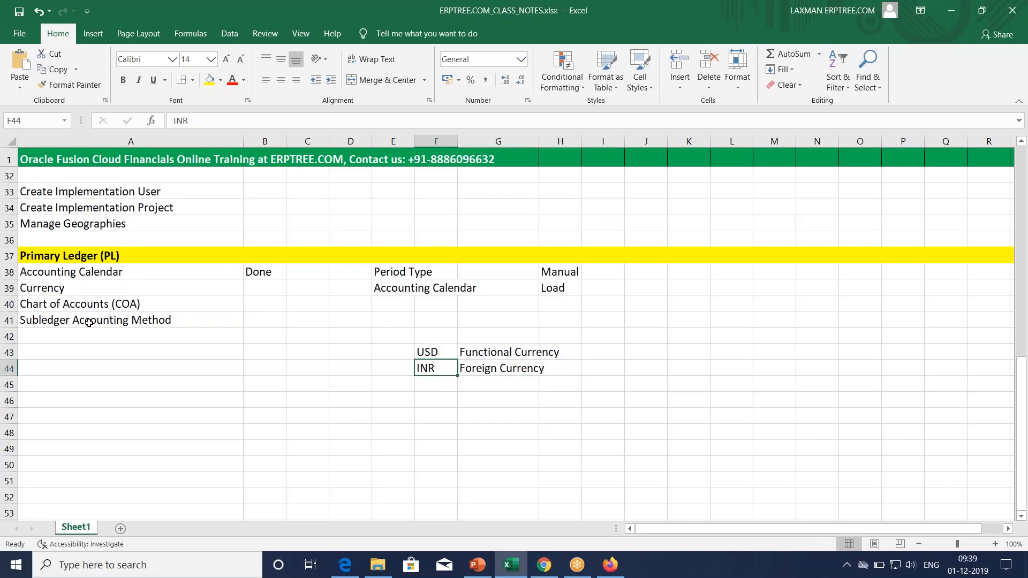
{"action": "left_click", "coordinate": [62, 291]}
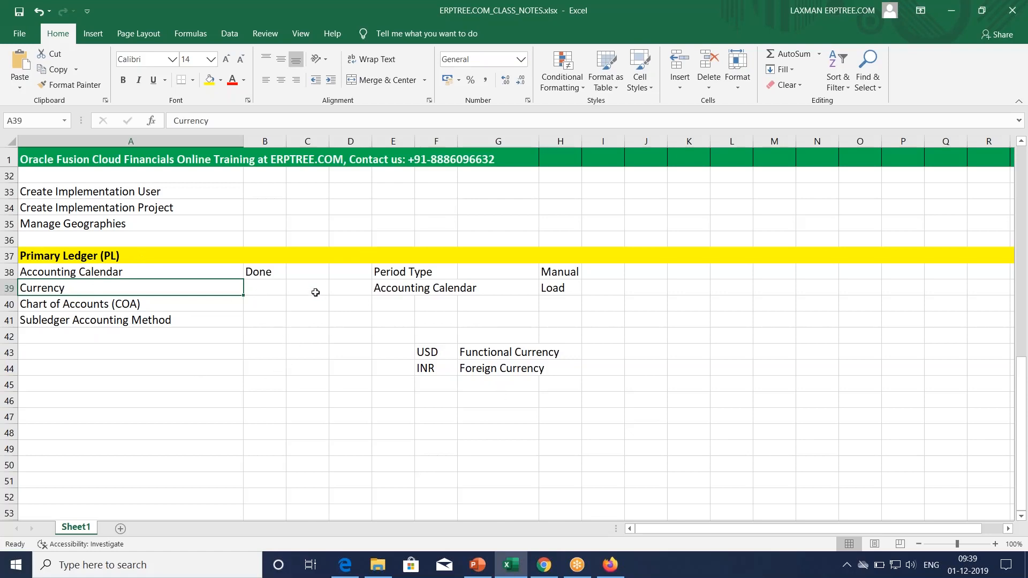
- Switch to Oracle Fusion in Firefox, search the implementation project's tasks for "manage curren" and open the Manage Currencies task
{"action": "left_click", "coordinate": [610, 565]}
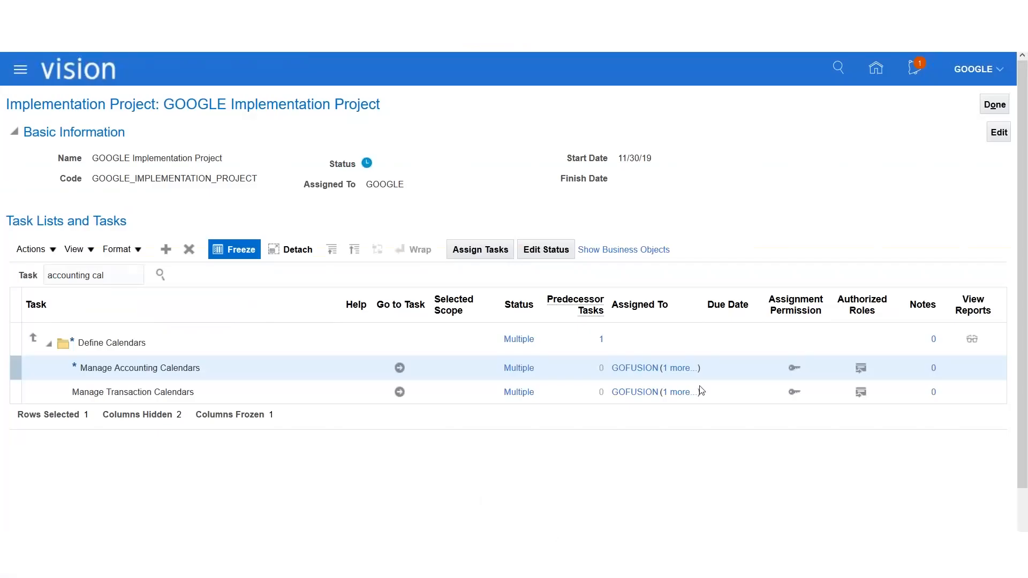
{"action": "left_click_drag", "start_coordinate": [104, 276], "coordinate": [6, 281]}
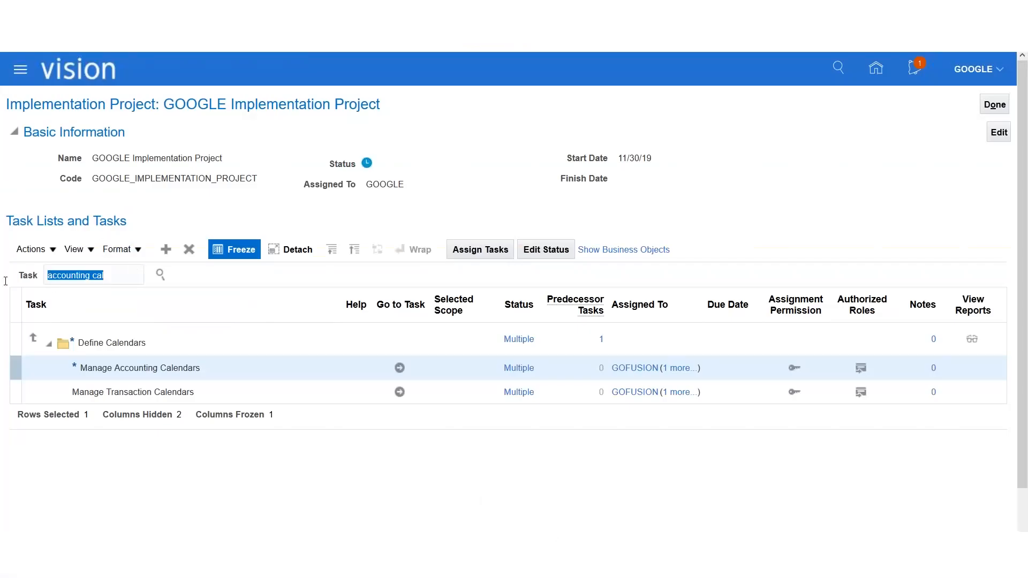
{"action": "type", "text": "mana"}
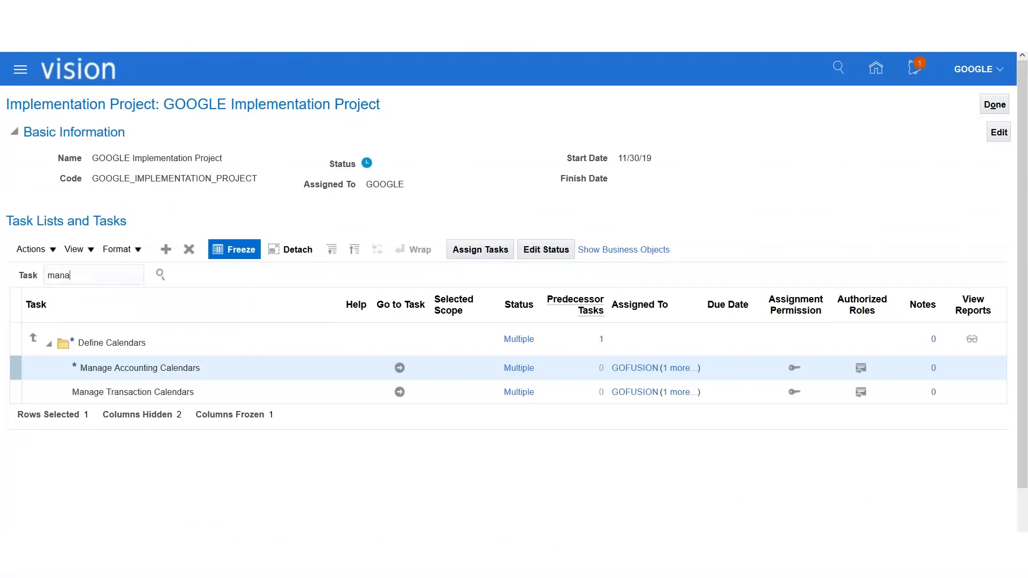
{"action": "type", "text": "ge curren"}
{"action": "key", "text": "Return"}
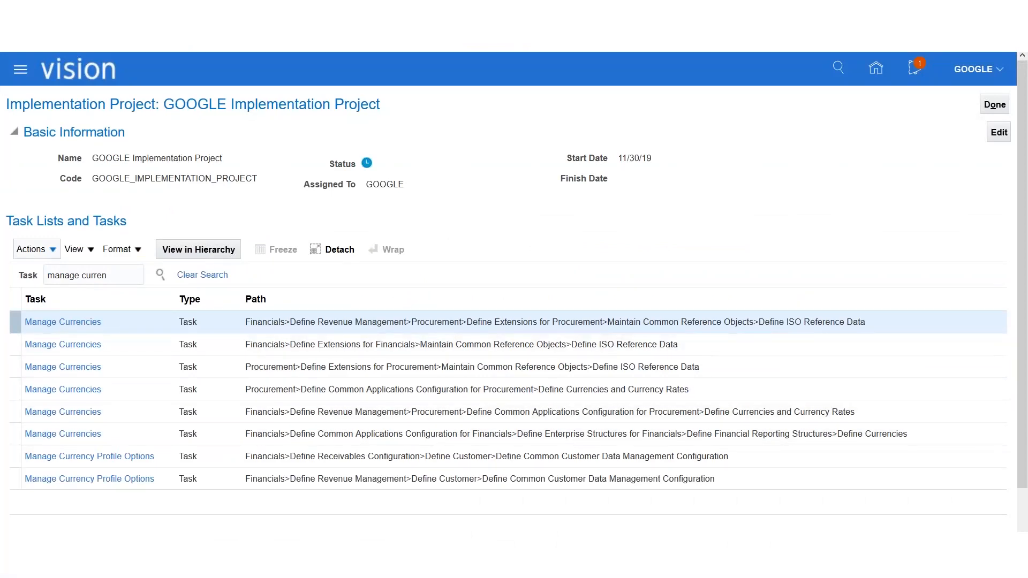
{"action": "left_click", "coordinate": [72, 323]}
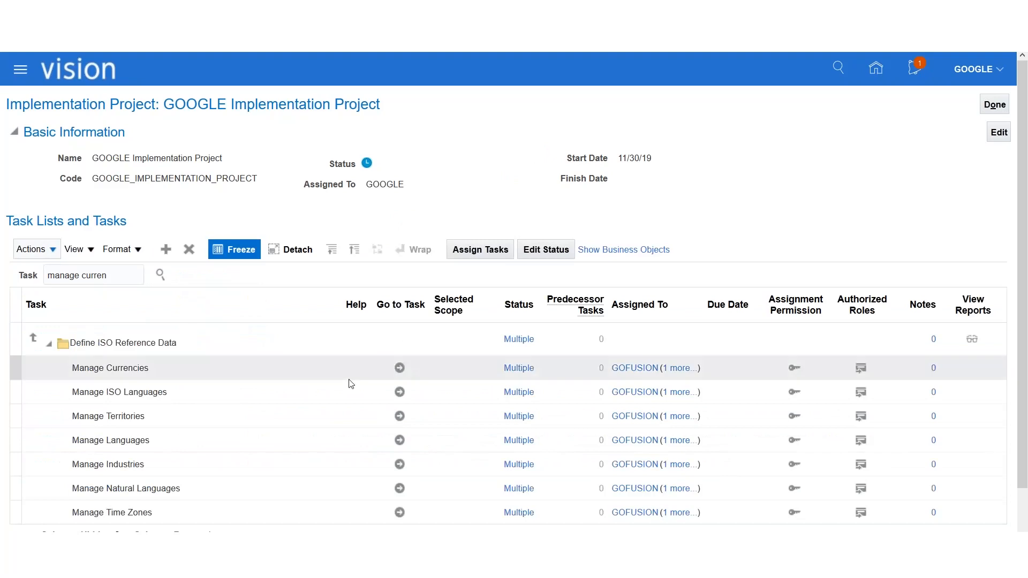
{"action": "left_click", "coordinate": [401, 368]}
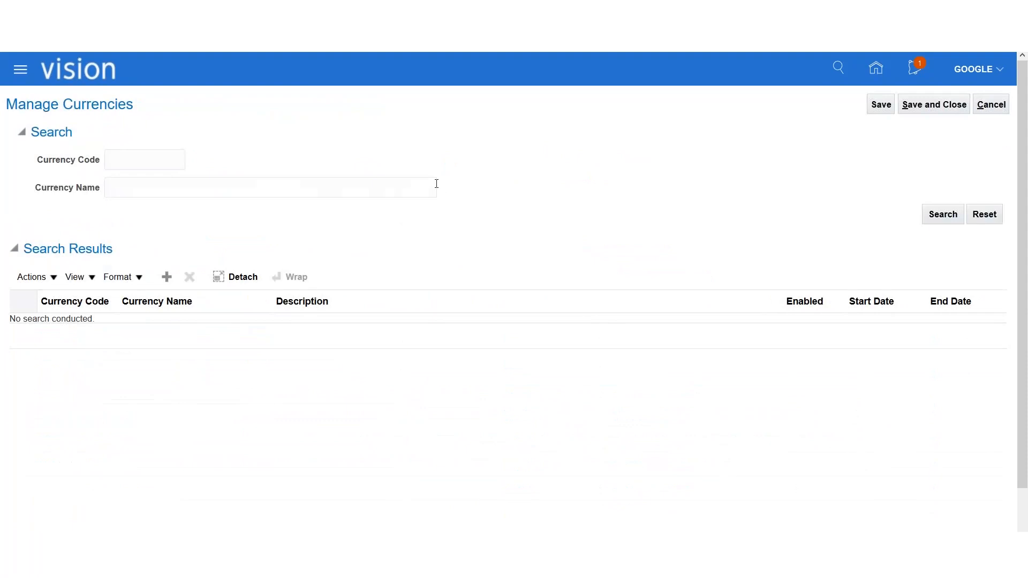
{"action": "left_click", "coordinate": [137, 158]}
- Switch to the Excel class notes and enter "Seeded Data" in cell J39
{"action": "left_click", "coordinate": [511, 564]}
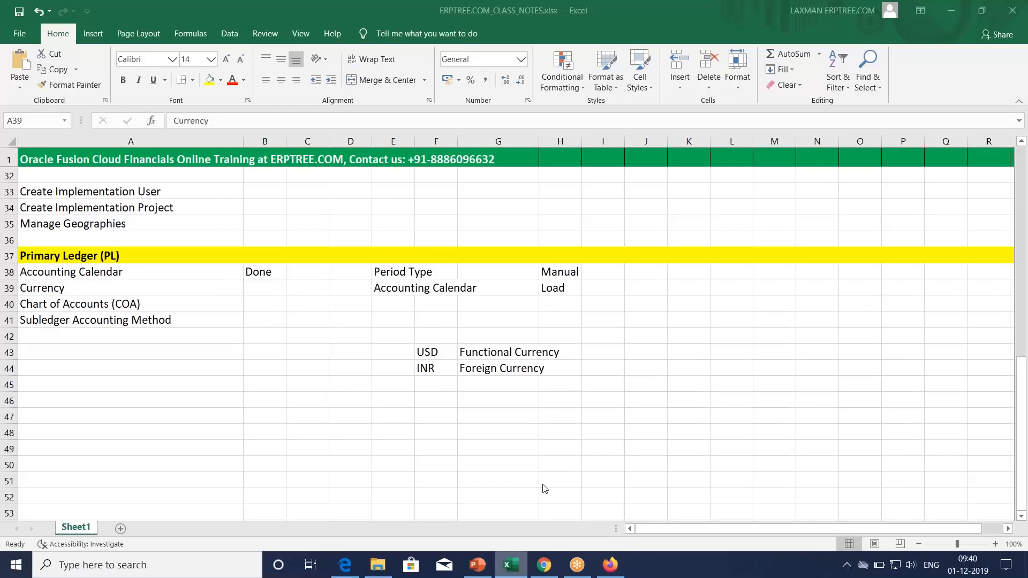
{"action": "left_click", "coordinate": [258, 285]}
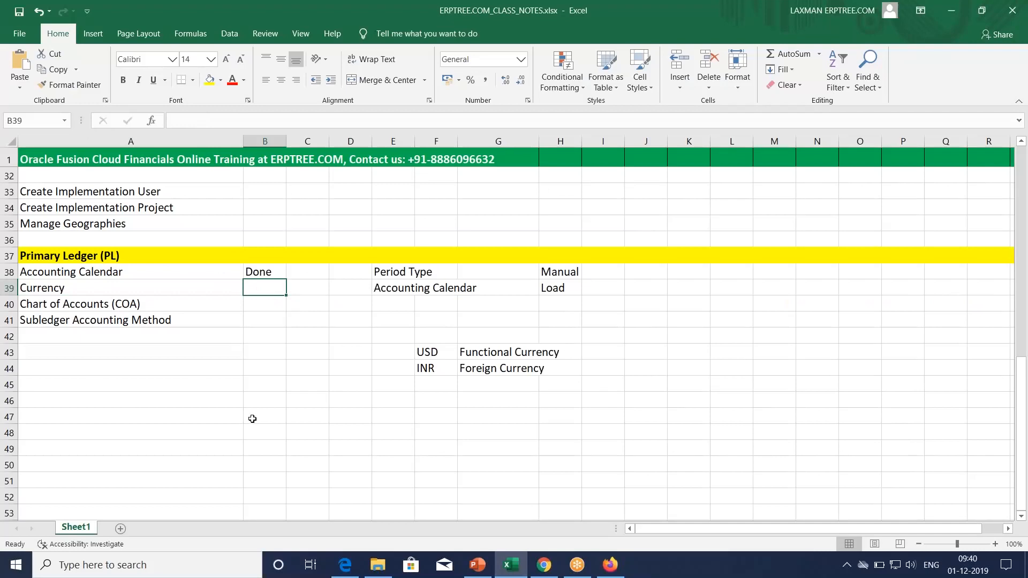
{"action": "left_click", "coordinate": [638, 291]}
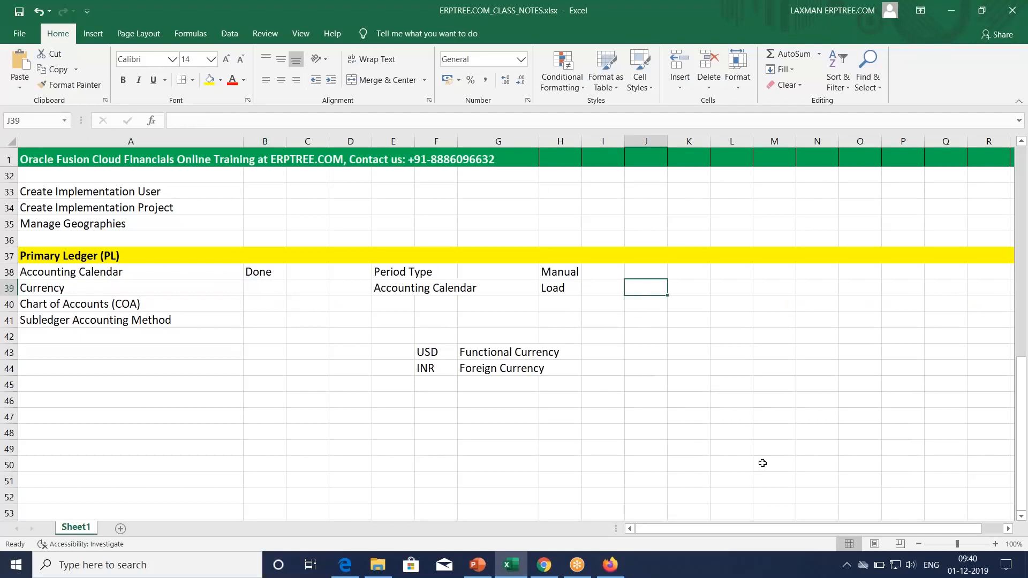
{"action": "type", "text": "See"}
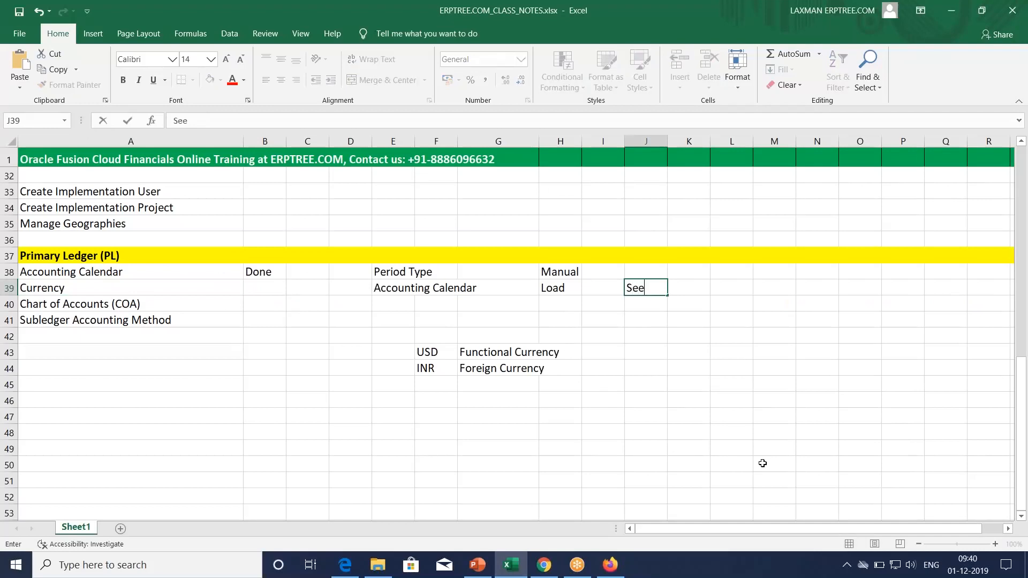
{"action": "type", "text": "ded Data"}
{"action": "key", "text": "ctrl+Return"}
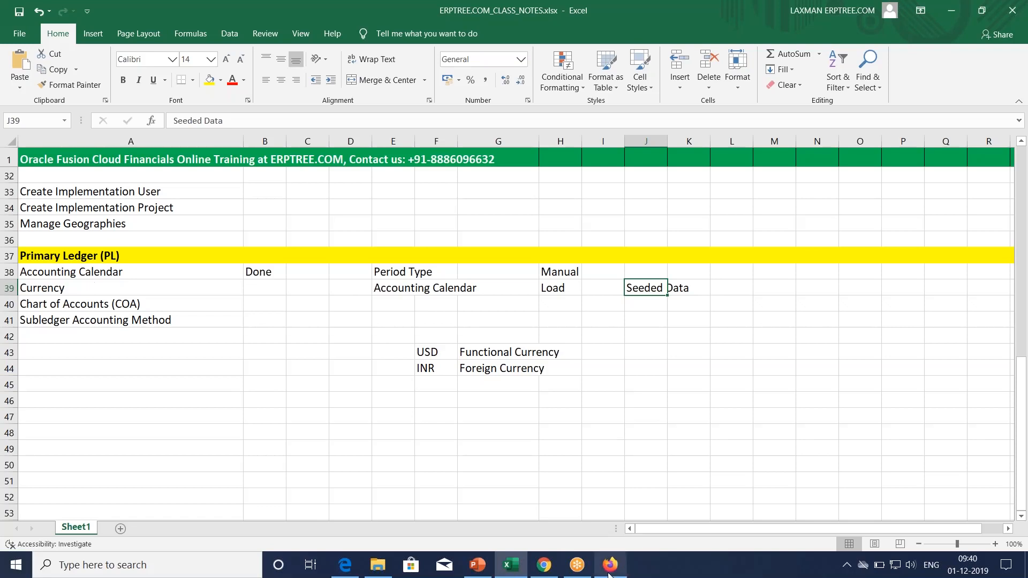
- Switch to Oracle Fusion in Firefox and search Manage Currencies for the currency code USD
{"action": "mouse_move", "coordinate": [609, 574]}
{"action": "left_click", "coordinate": [610, 573]}
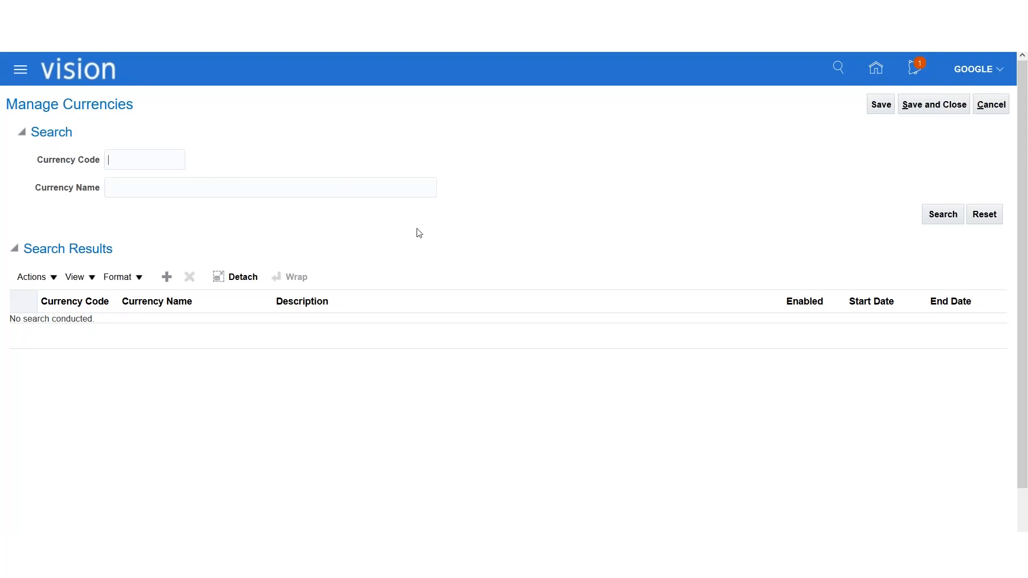
{"action": "type", "text": "USD"}
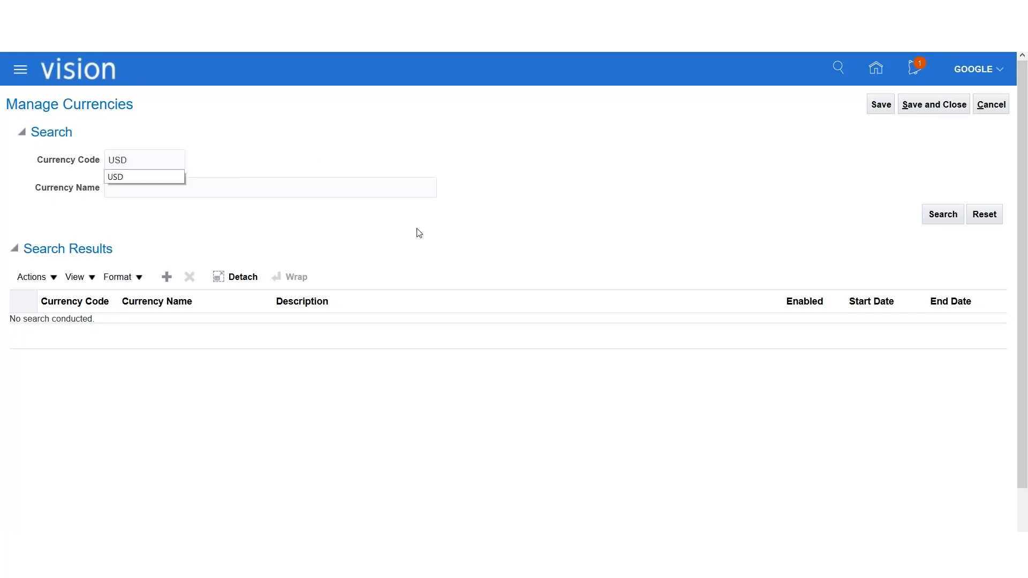
{"action": "left_click", "coordinate": [937, 214]}
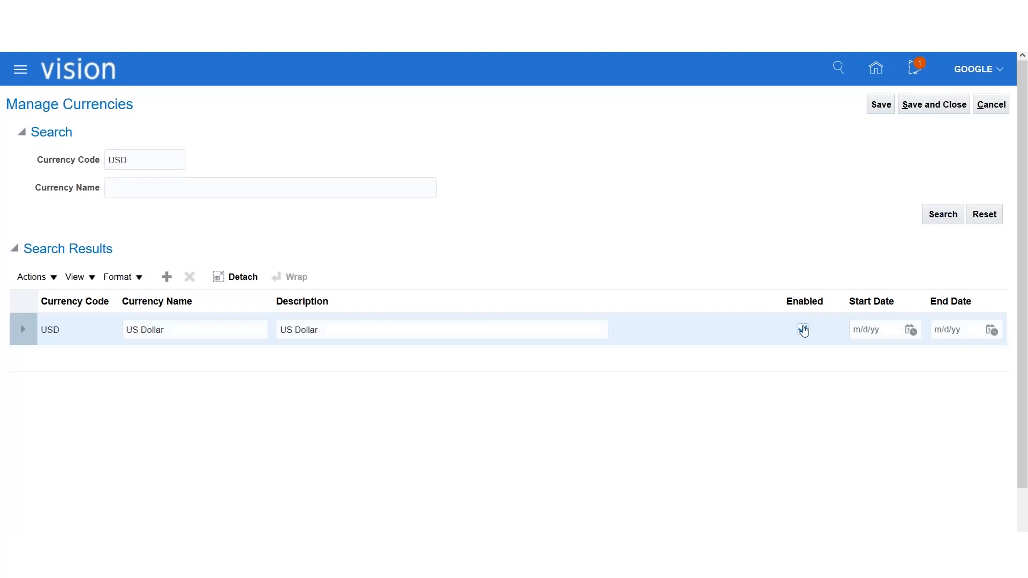
- Search for the currency code INR and inspect the expanded details of the Indian Rupee entry
{"action": "left_click_drag", "start_coordinate": [146, 164], "coordinate": [6, 164]}
{"action": "type", "text": "INR"}
{"action": "key", "text": "Return"}
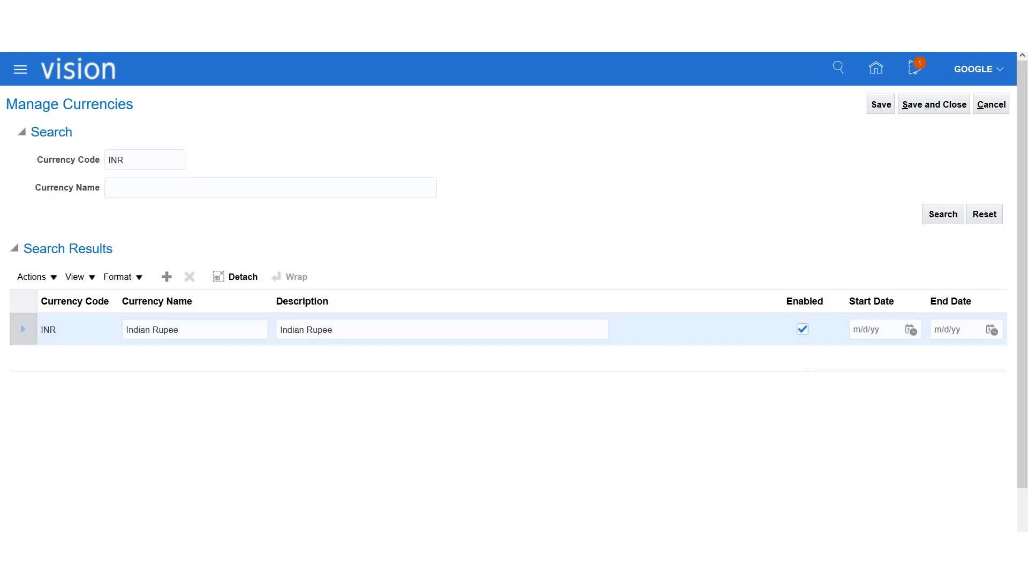
{"action": "left_click", "coordinate": [23, 329]}
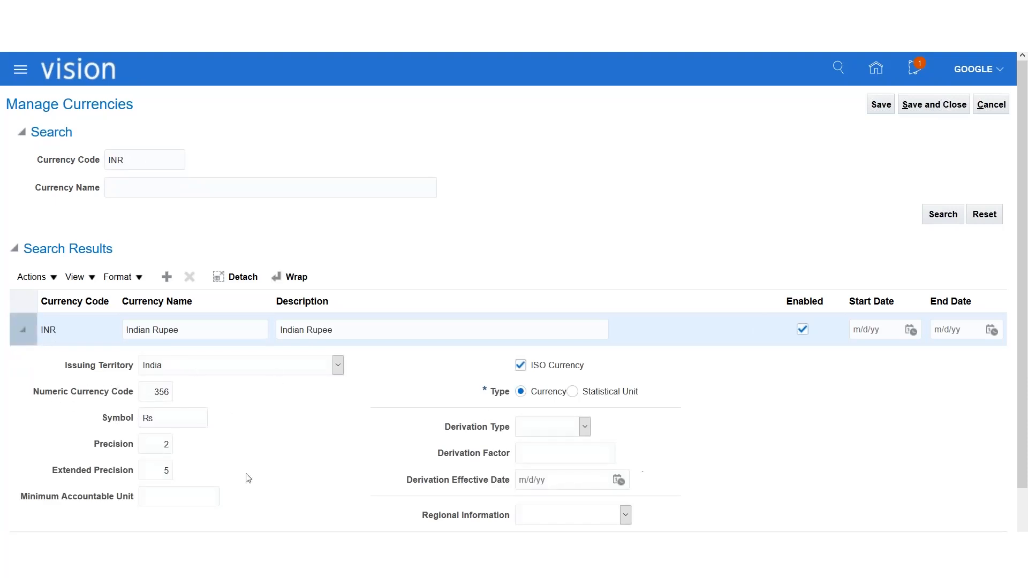
{"action": "left_click", "coordinate": [23, 338]}
- Clear the currency code criterion, search for all currencies and look through the full list of results
{"action": "left_click_drag", "start_coordinate": [131, 161], "coordinate": [5, 192]}
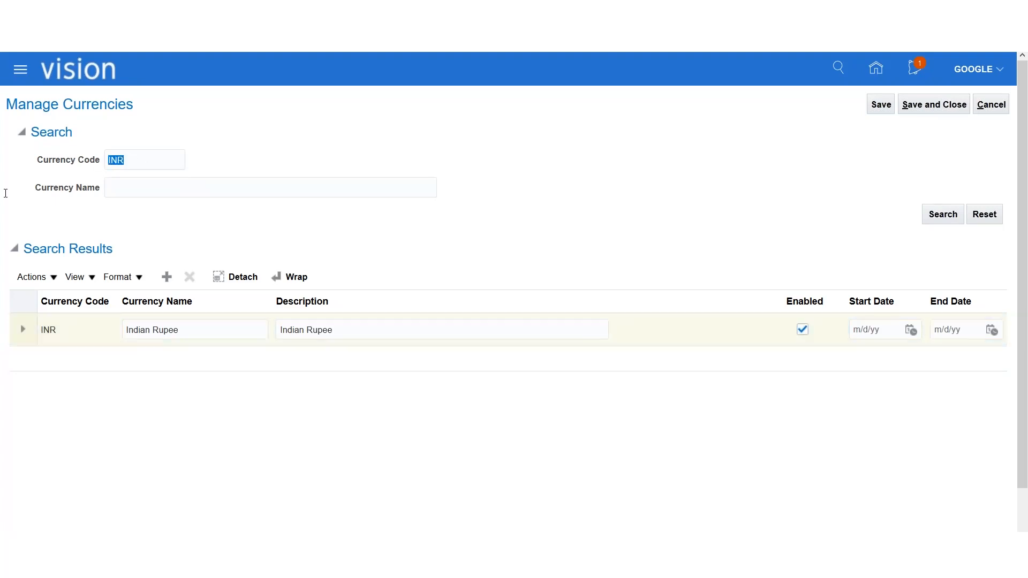
{"action": "key", "text": "BackSpace"}
{"action": "left_click", "coordinate": [942, 214]}
{"action": "scroll", "coordinate": [597, 269], "scroll_direction": "down", "scroll_amount": 3}
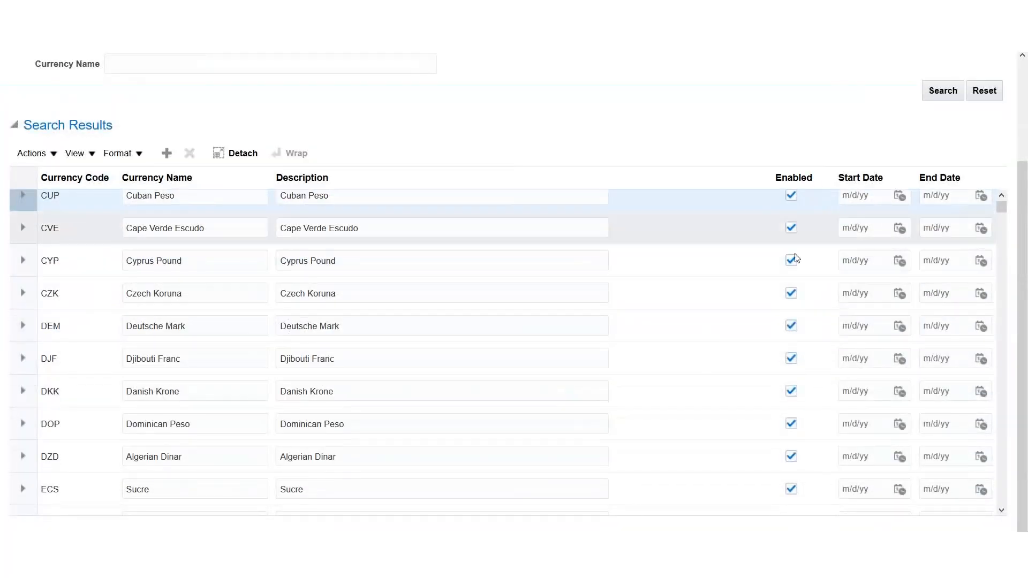
{"action": "left_click_drag", "start_coordinate": [1003, 204], "coordinate": [1023, 452]}
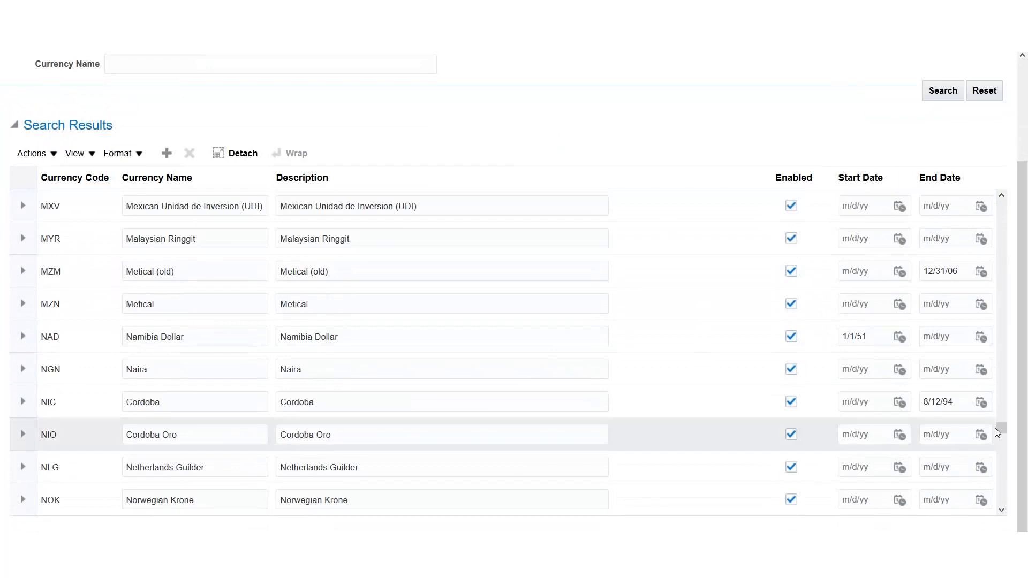
{"action": "left_click_drag", "start_coordinate": [1001, 428], "coordinate": [1000, 506]}
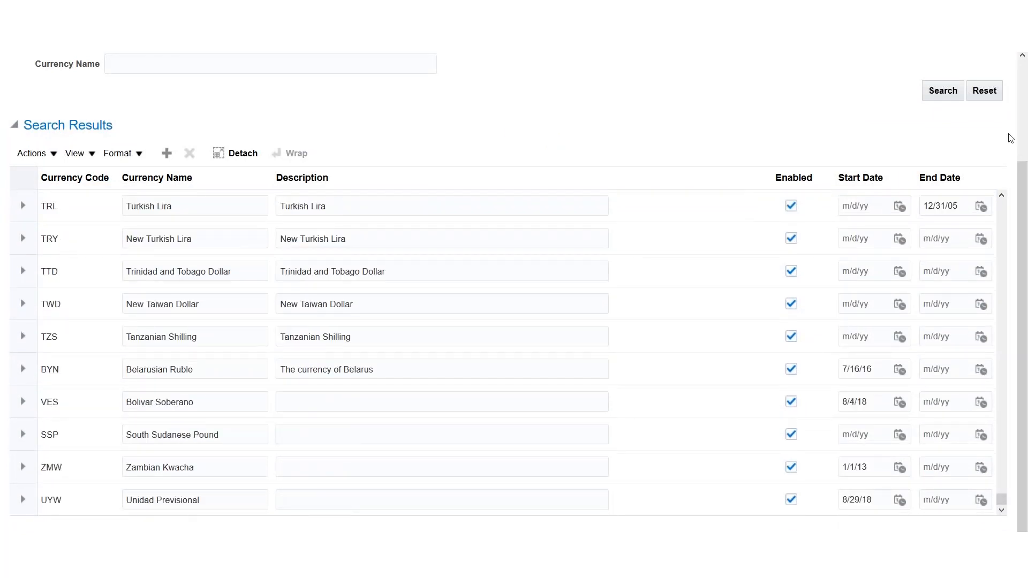
{"action": "scroll", "coordinate": [605, 150], "scroll_direction": "up", "scroll_amount": 2}
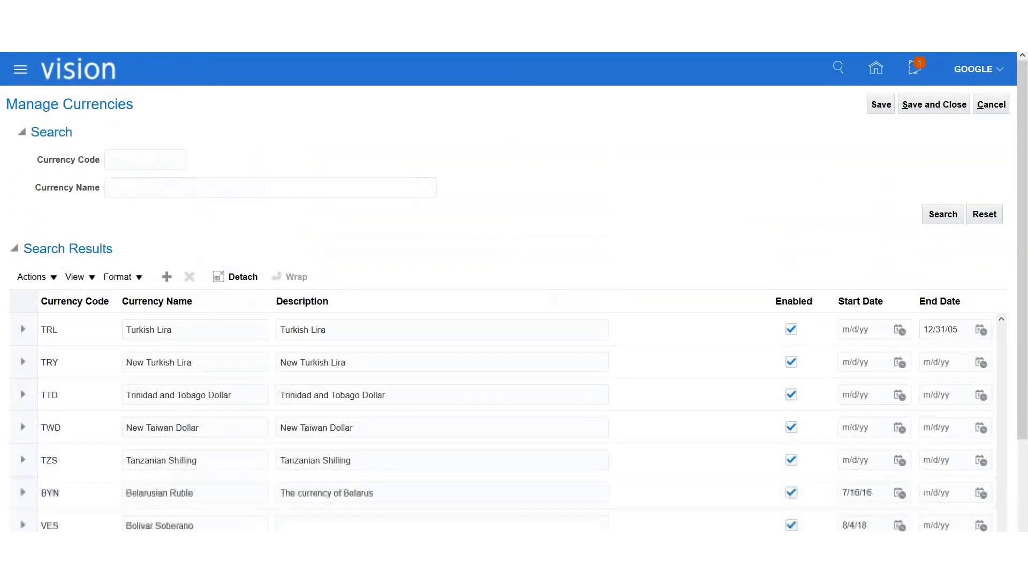
- Switch to the Excel class notes and enter "Done" in cell B39 beside Currency
{"action": "left_click", "coordinate": [510, 566]}
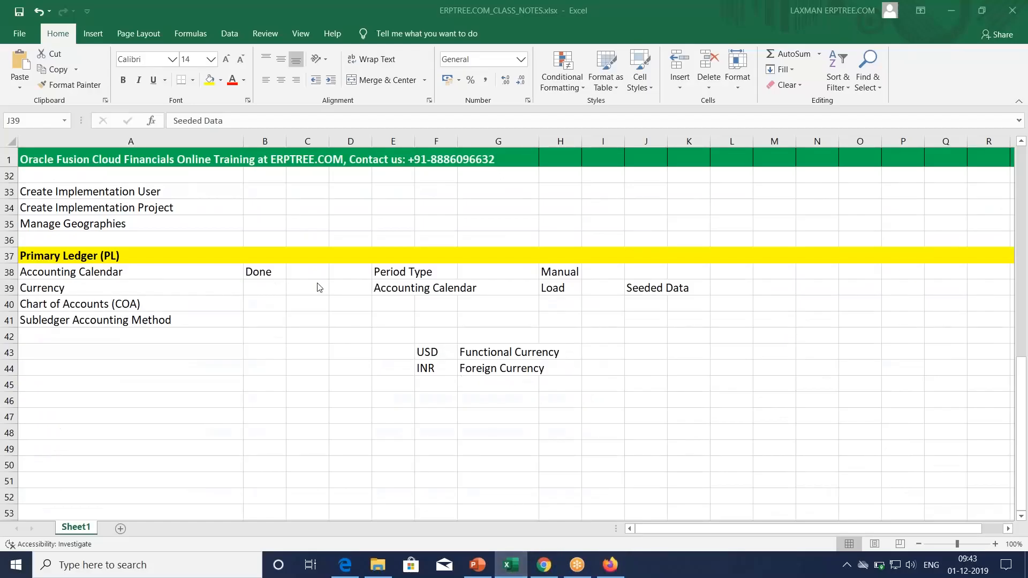
{"action": "left_click", "coordinate": [270, 292]}
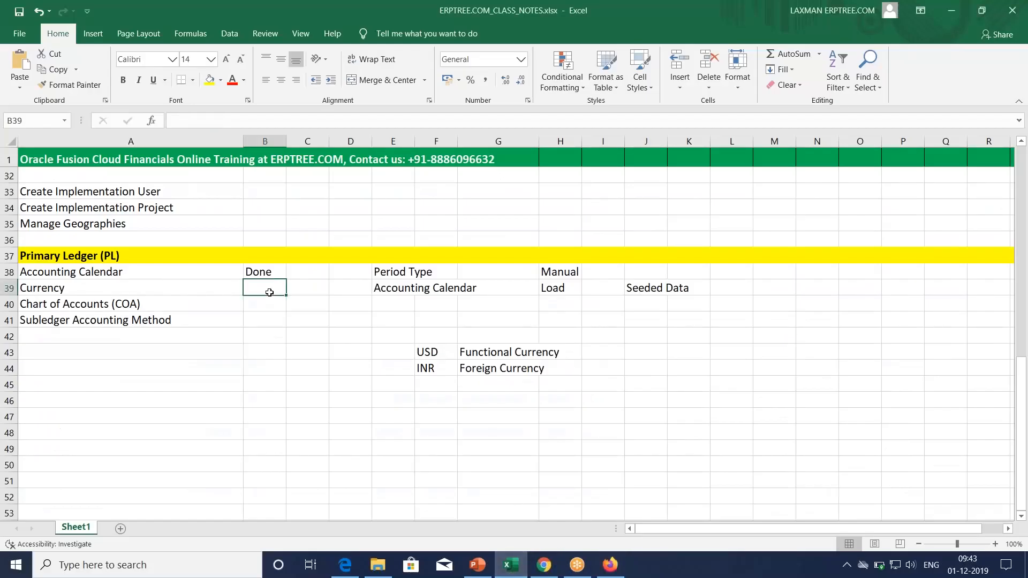
{"action": "type", "text": "d"}
{"action": "key", "text": "Tab"}
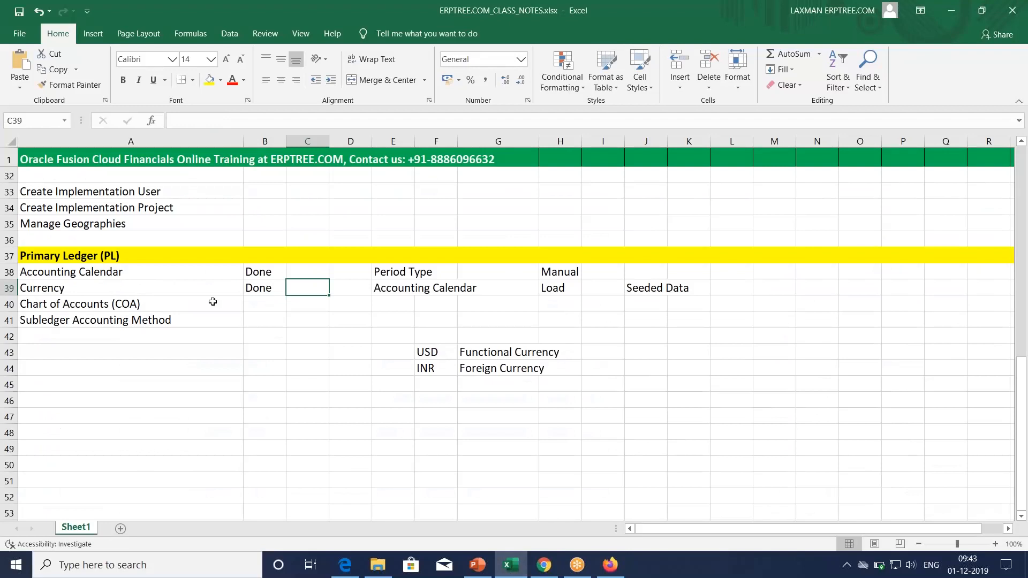
- Copy the "Chart of Accounts (COA)" text from A40 to A46 and fill the whole of row 46 yellow as a heading
{"action": "left_click", "coordinate": [163, 303]}
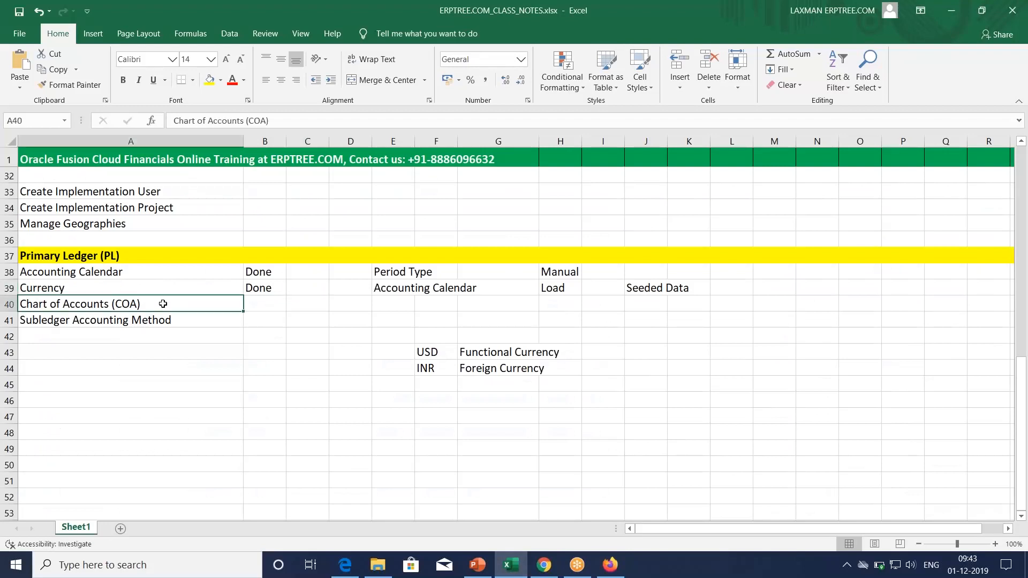
{"action": "key", "text": "ctrl+c"}
{"action": "scroll", "coordinate": [245, 436], "scroll_direction": "down", "scroll_amount": 1}
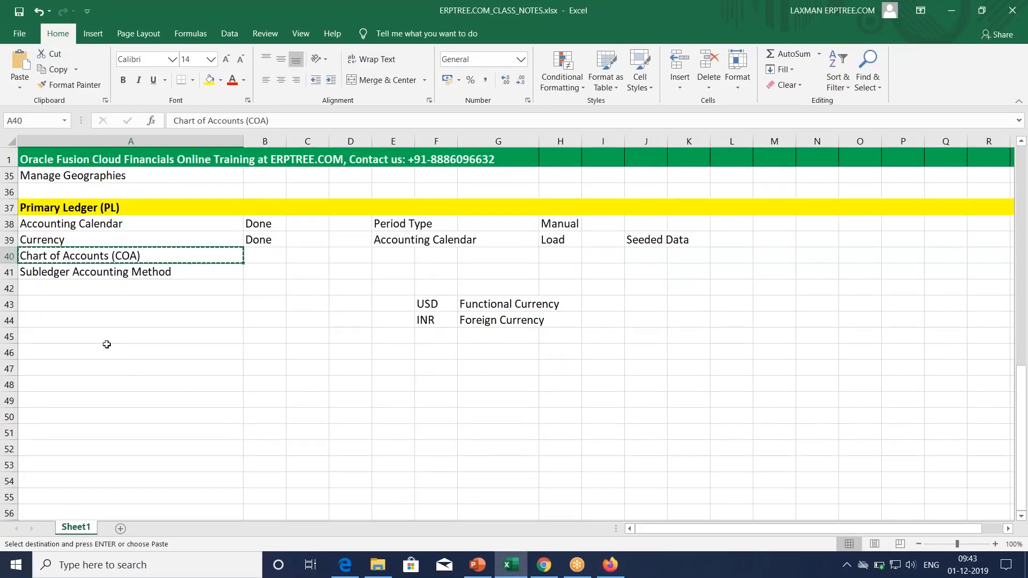
{"action": "scroll", "coordinate": [134, 365], "scroll_direction": "down", "scroll_amount": 1}
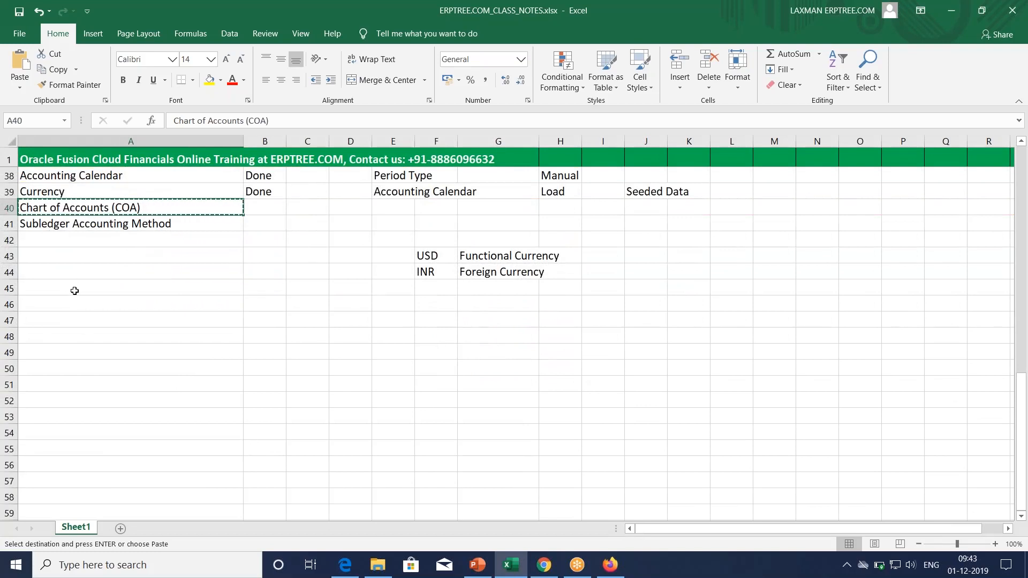
{"action": "left_click", "coordinate": [75, 302]}
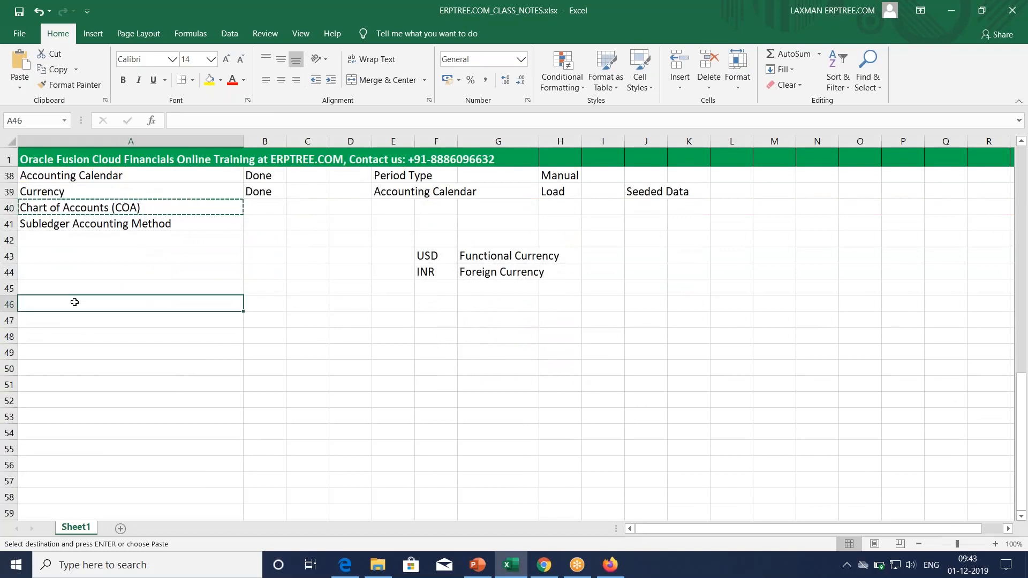
{"action": "key", "text": "ctrl+v"}
{"action": "key", "text": "Escape"}
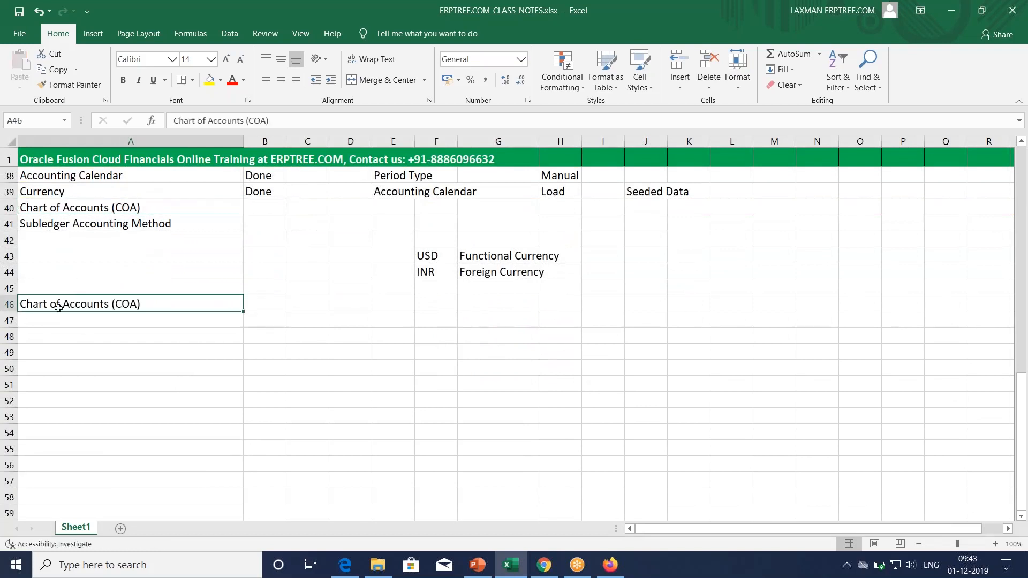
{"action": "left_click", "coordinate": [10, 304]}
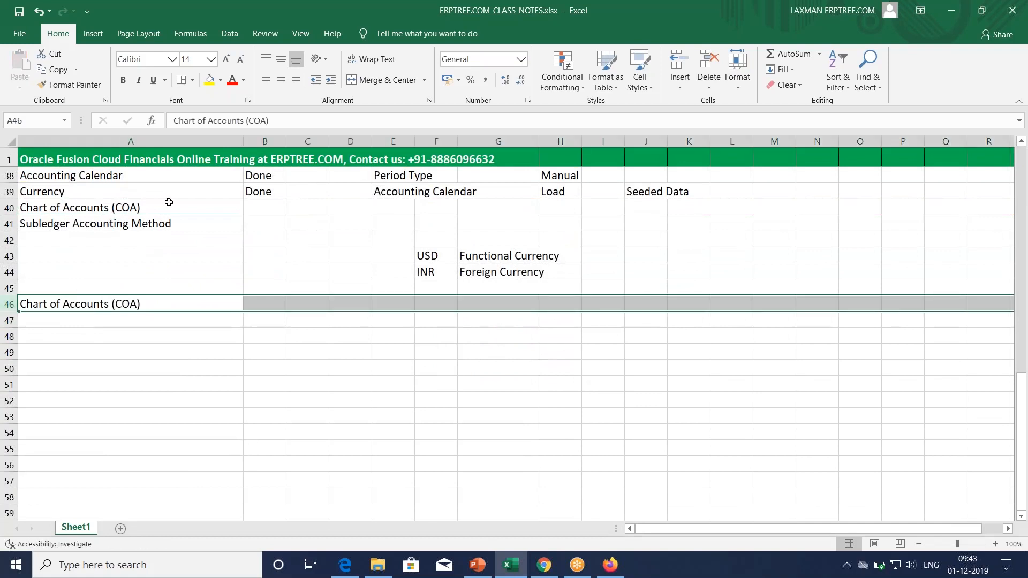
{"action": "left_click", "coordinate": [209, 80]}
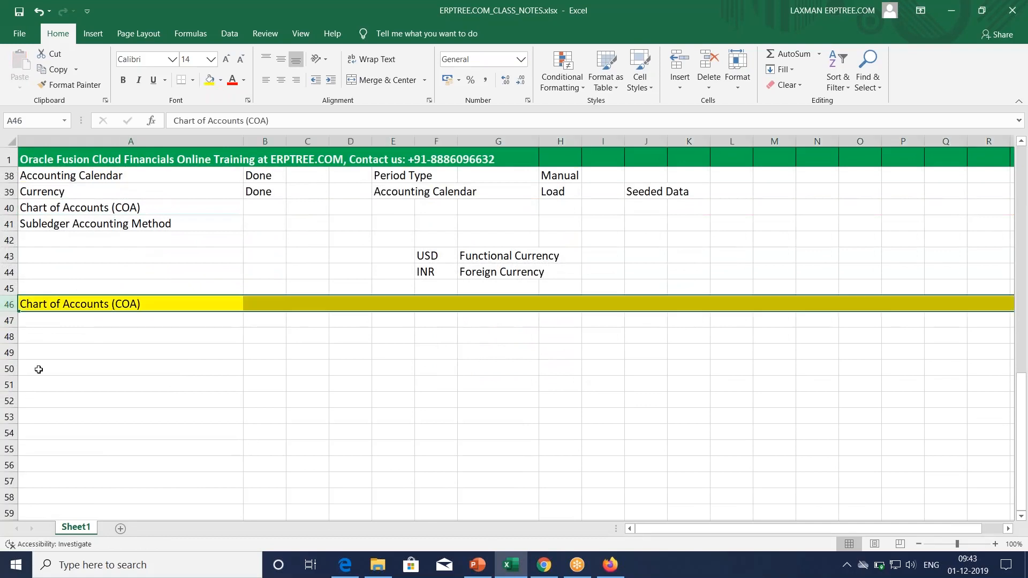
{"action": "left_click", "coordinate": [62, 320]}
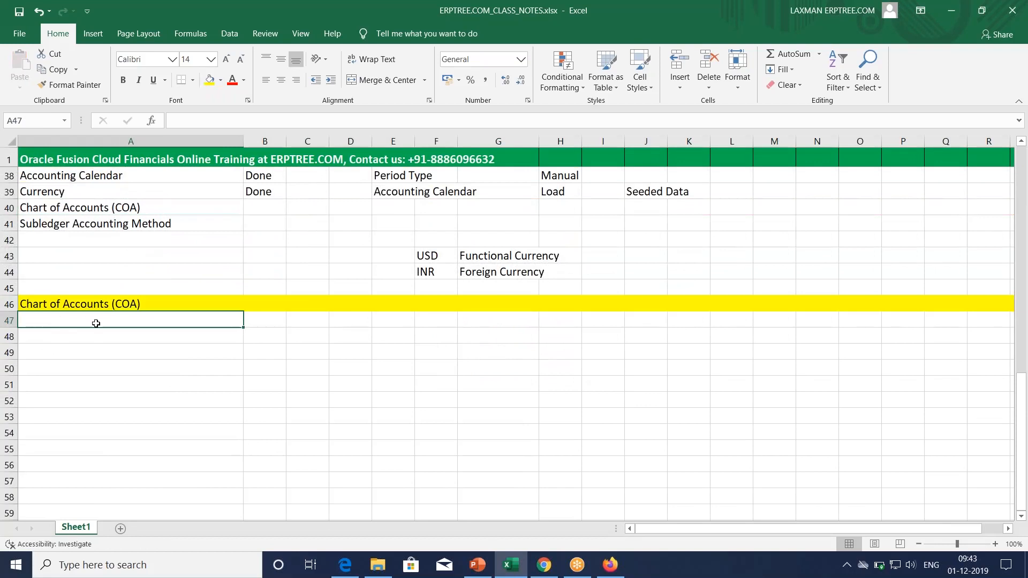
- Extend the USD note in G43 to "Functional Currency/Ledger Currency" and save the workbook
{"action": "scroll", "coordinate": [114, 336], "scroll_direction": "up", "scroll_amount": 2}
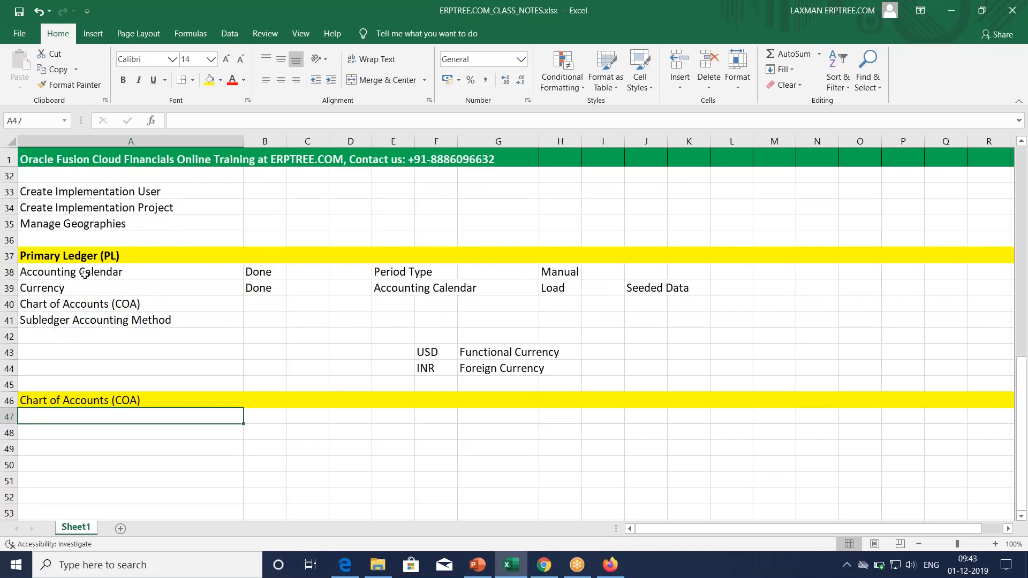
{"action": "left_click", "coordinate": [71, 255]}
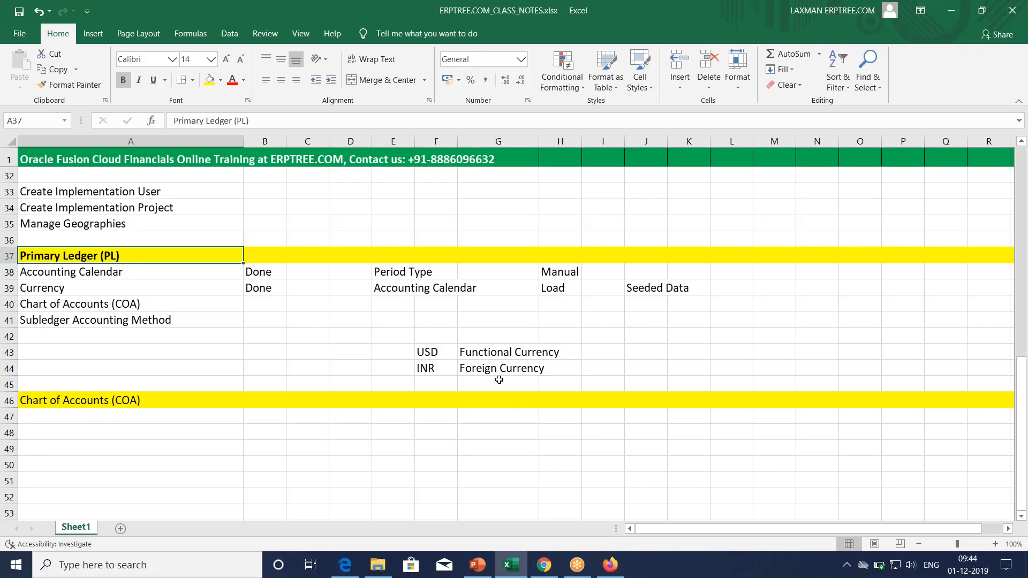
{"action": "left_click", "coordinate": [474, 353]}
{"action": "left_click", "coordinate": [273, 121]}
{"action": "type", "text": "/"}
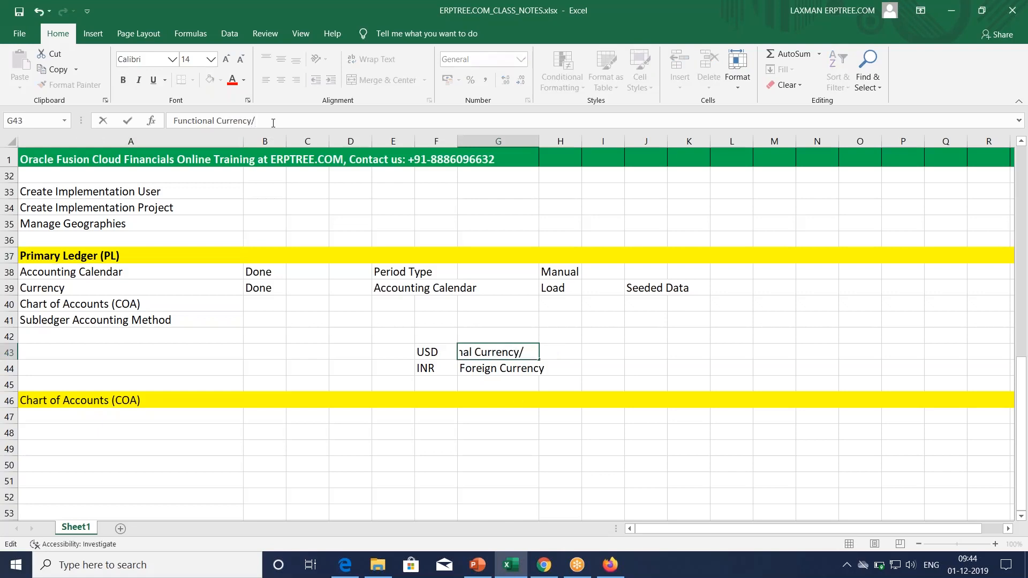
{"action": "type", "text": "Ledger"}
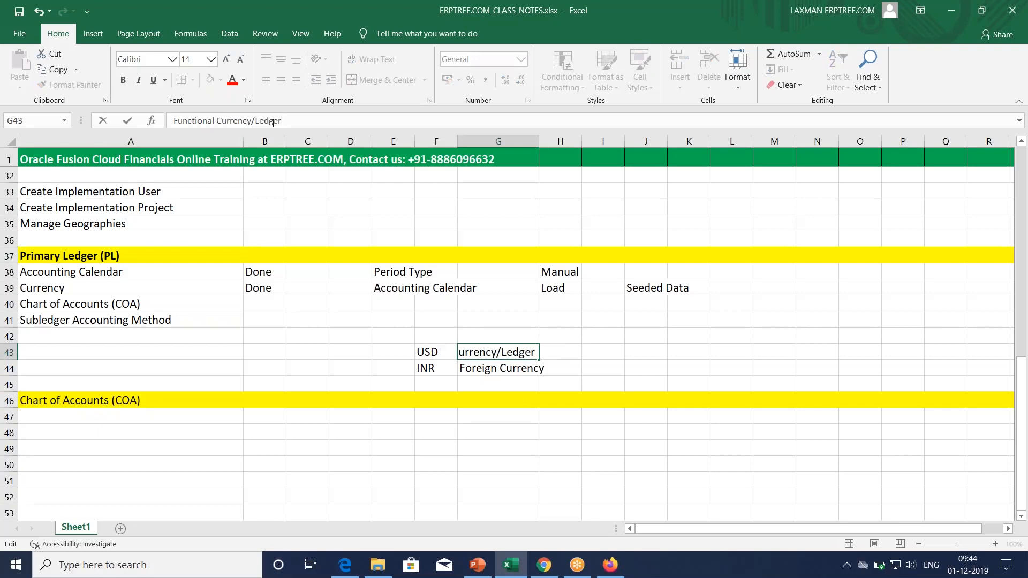
{"action": "type", "text": " Currency"}
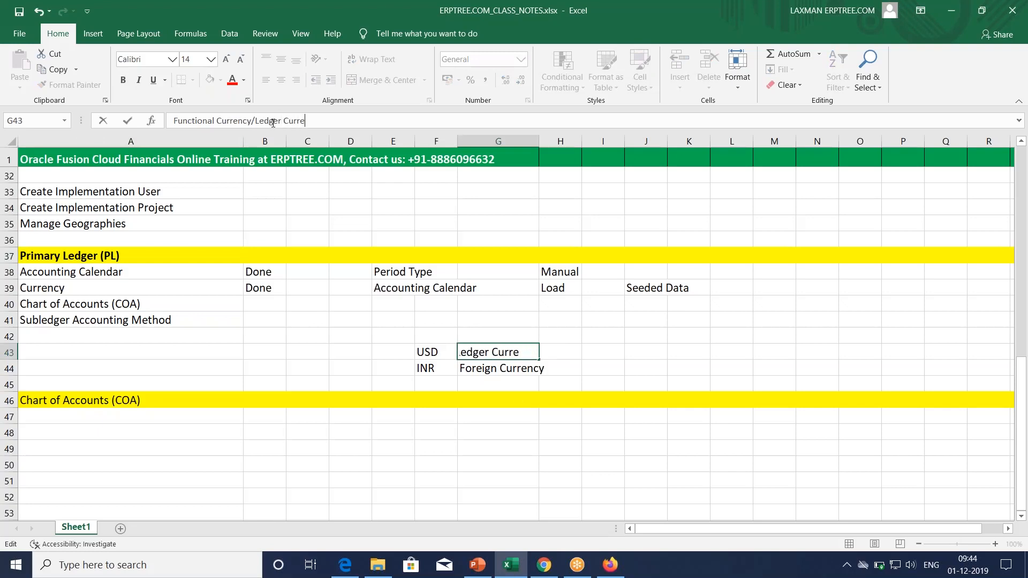
{"action": "key", "text": "Tab"}
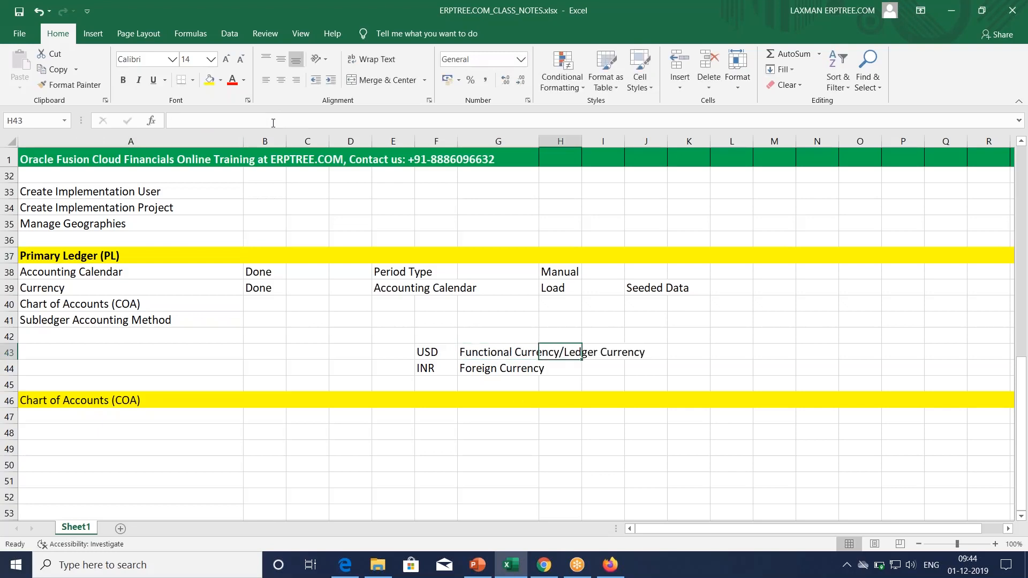
{"action": "left_click", "coordinate": [583, 451]}
{"action": "key", "text": "ctrl+s"}
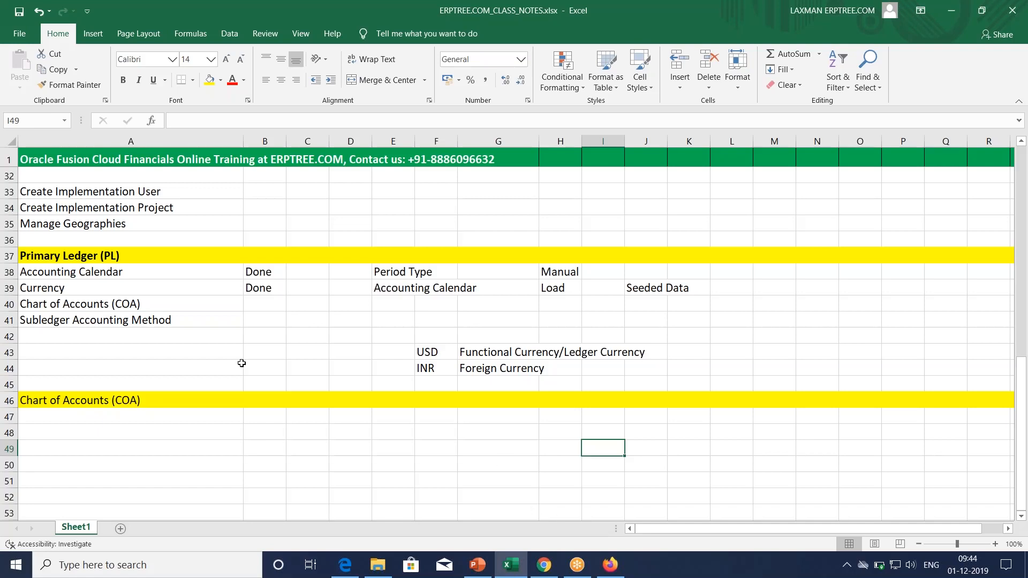
- Switch to Manage Currencies in Oracle Fusion and try to save a new currency with code XXX, name XXXX and description XXX
{"action": "left_click", "coordinate": [56, 293]}
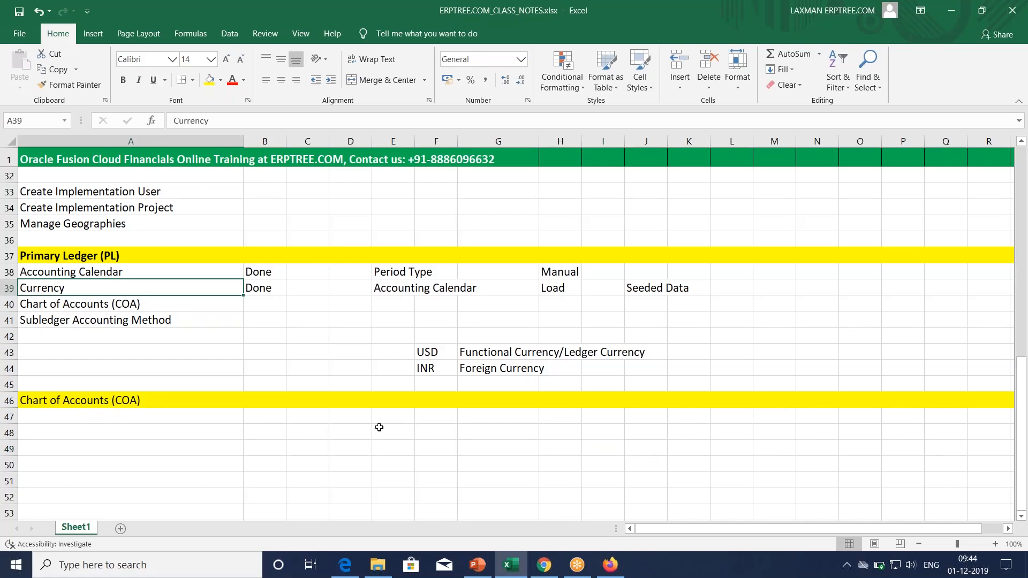
{"action": "scroll", "coordinate": [379, 427], "scroll_direction": "down", "scroll_amount": 1}
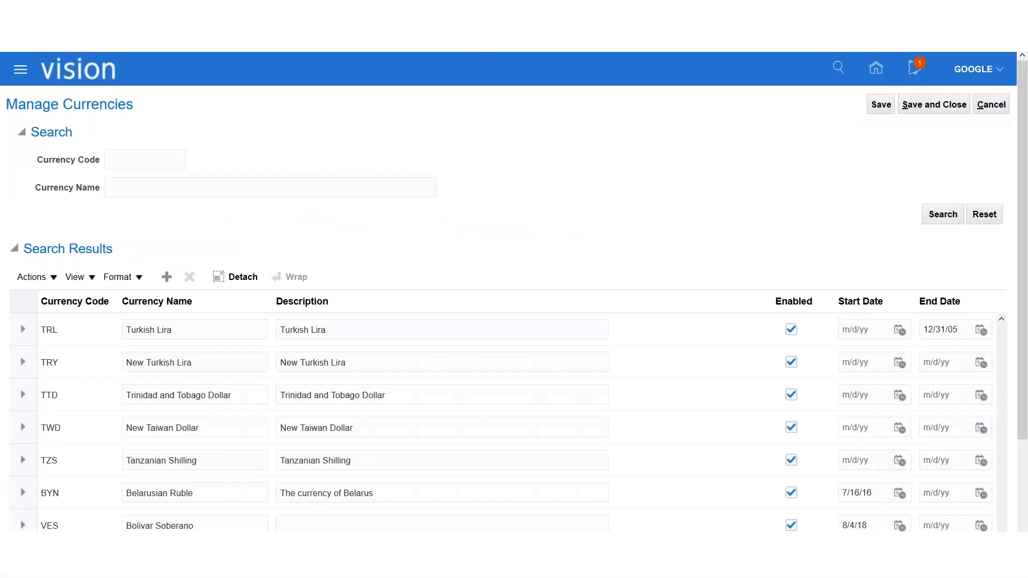
{"action": "left_click", "coordinate": [613, 564]}
{"action": "left_click", "coordinate": [167, 277]}
{"action": "left_click_drag", "start_coordinate": [1023, 385], "coordinate": [1000, 206]}
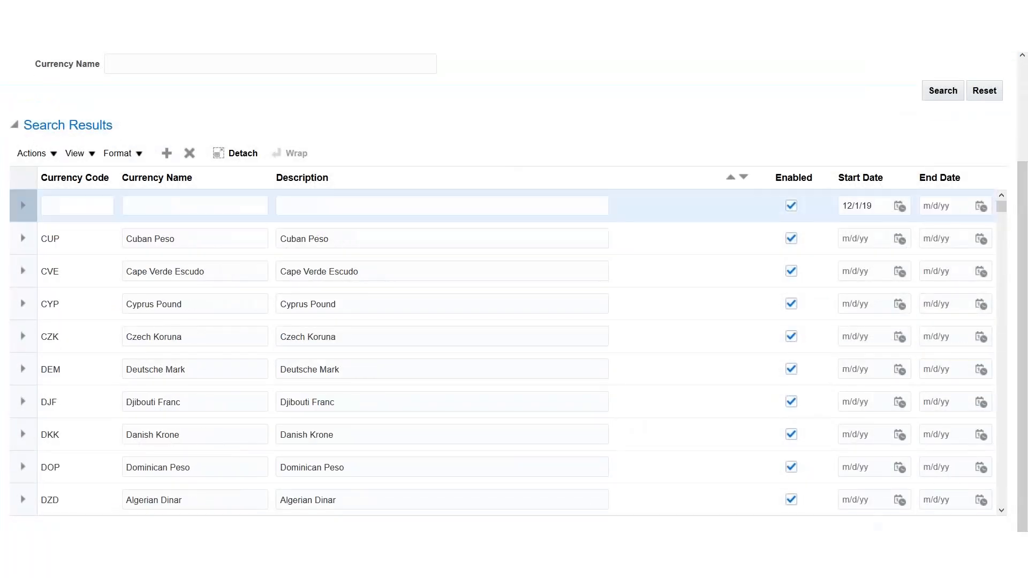
{"action": "left_click", "coordinate": [66, 202]}
{"action": "type", "text": "XXX"}
{"action": "key", "text": "Tab"}
{"action": "type", "text": "XXXXXXX"}
{"action": "scroll", "coordinate": [749, 176], "scroll_direction": "up", "scroll_amount": 3}
{"action": "left_click", "coordinate": [934, 105]}
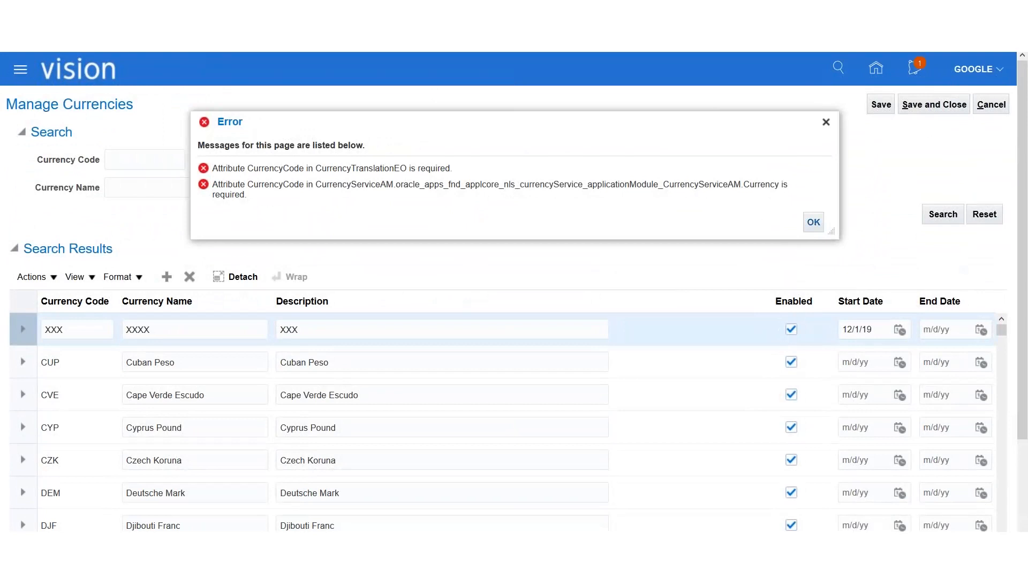
{"action": "left_click", "coordinate": [813, 223]}
- Expand the unsaved XXX currency's details, cancel out of Manage Currencies and return to the Excel class notes
{"action": "left_click", "coordinate": [24, 329]}
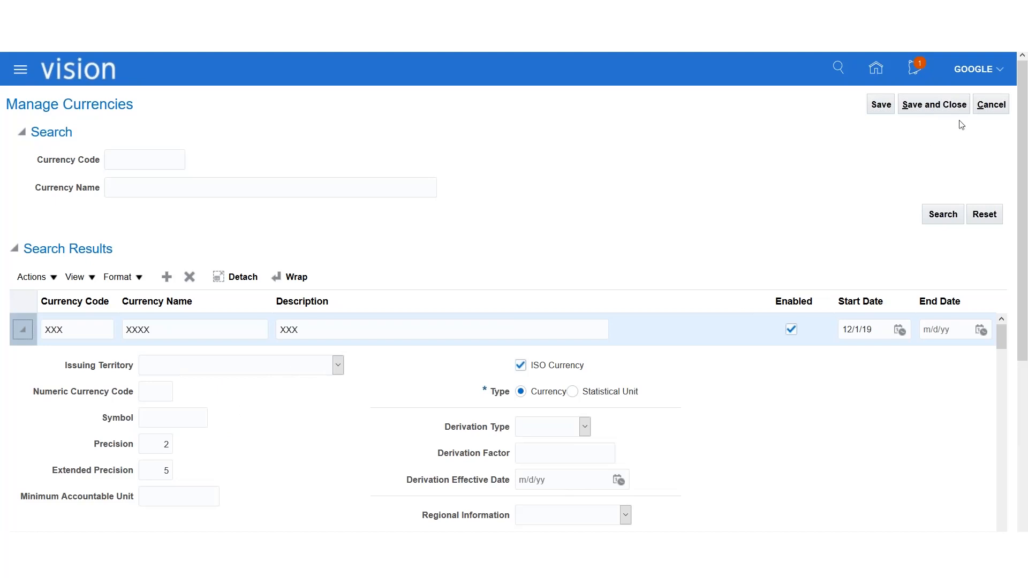
{"action": "left_click", "coordinate": [991, 105]}
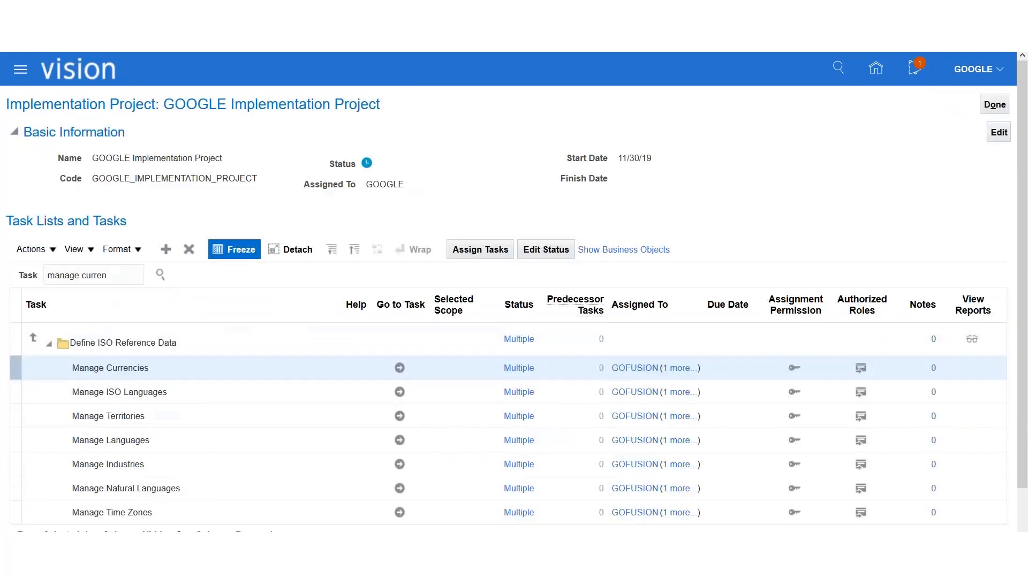
{"action": "left_click", "coordinate": [513, 570]}
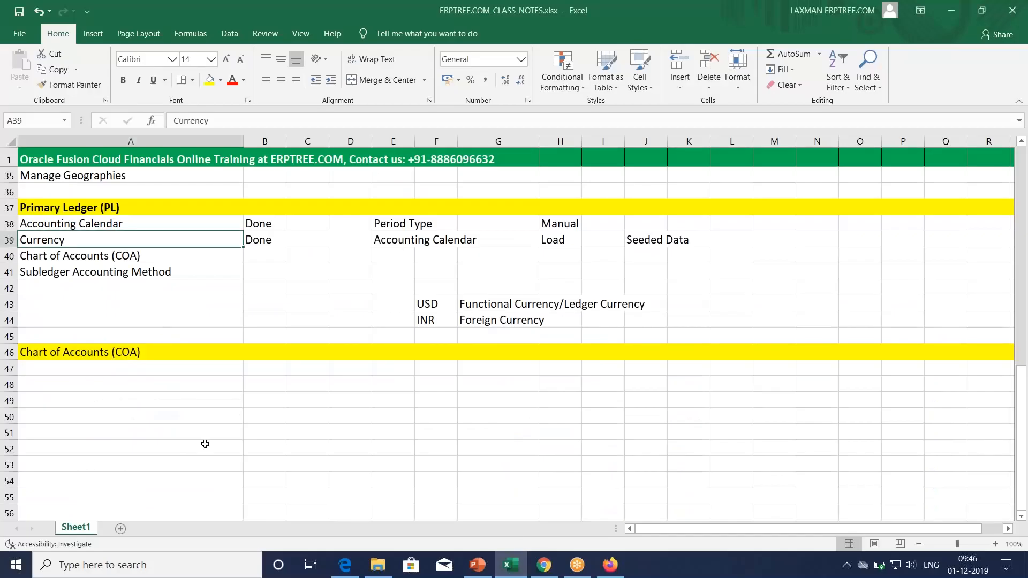
- Review the Primary Ledger setup checklist in rows 37 to 41, its currency notes and the Chart of Accounts (COA) heading in the class notes
{"action": "left_click", "coordinate": [904, 20]}
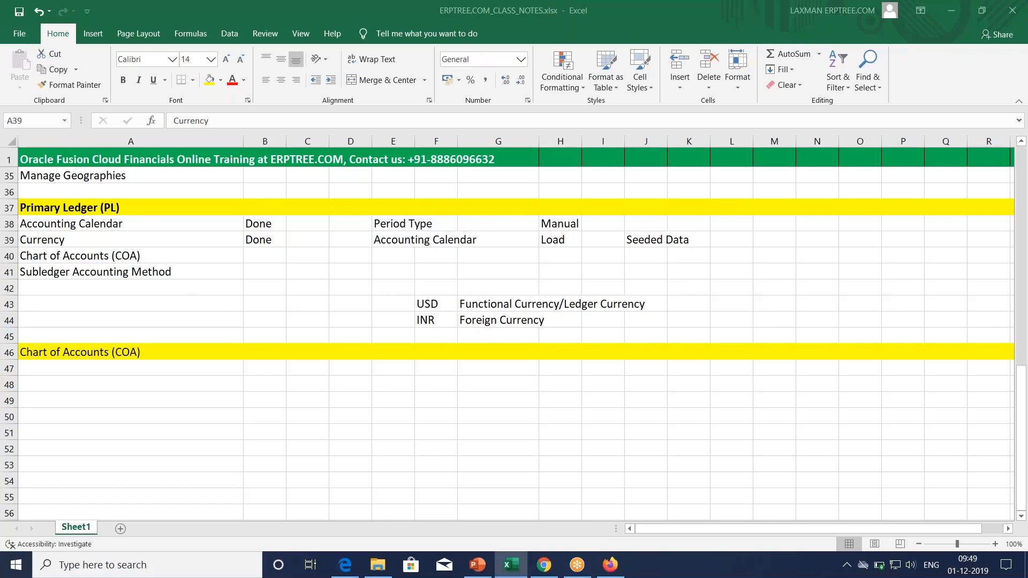
{"action": "left_click", "coordinate": [149, 316]}
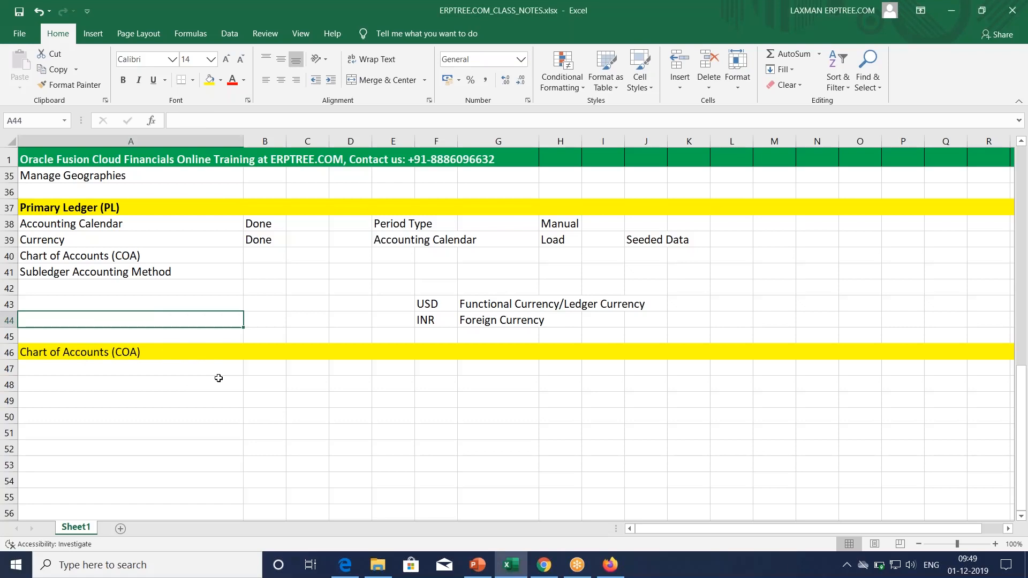
{"action": "scroll", "coordinate": [219, 377], "scroll_direction": "down", "scroll_amount": 2}
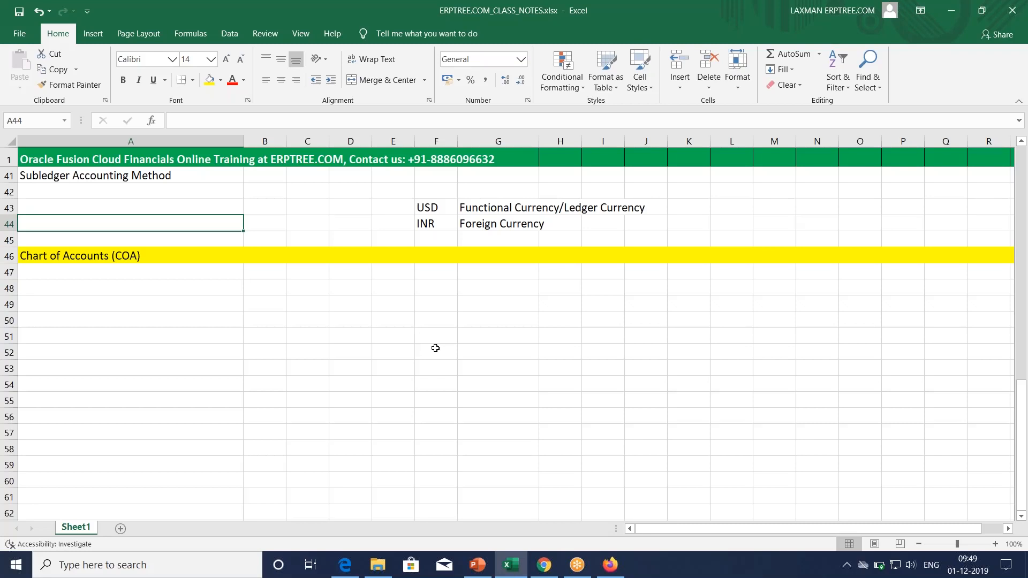
{"action": "scroll", "coordinate": [320, 344], "scroll_direction": "up", "scroll_amount": 3}
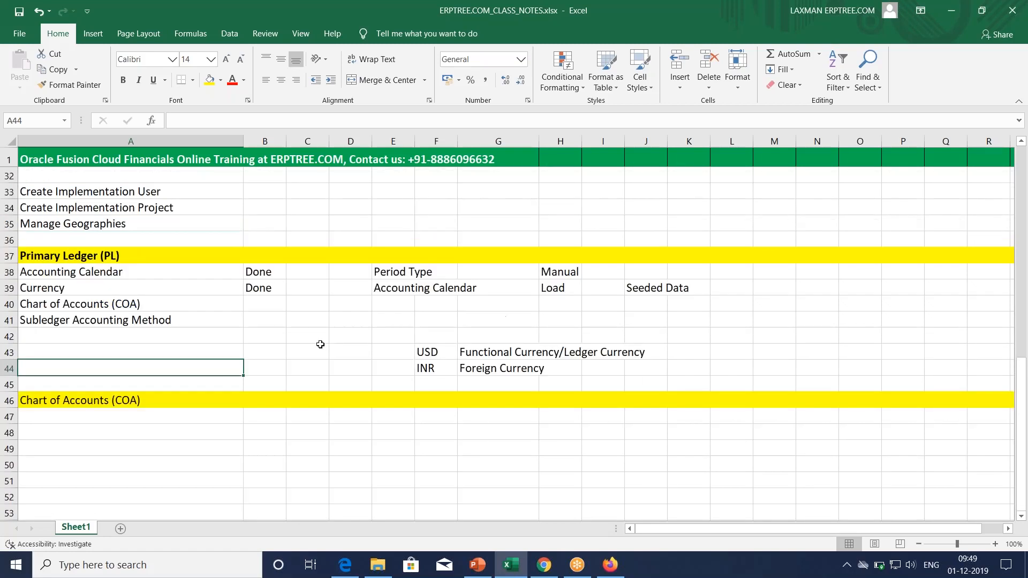
{"action": "left_click", "coordinate": [170, 272]}
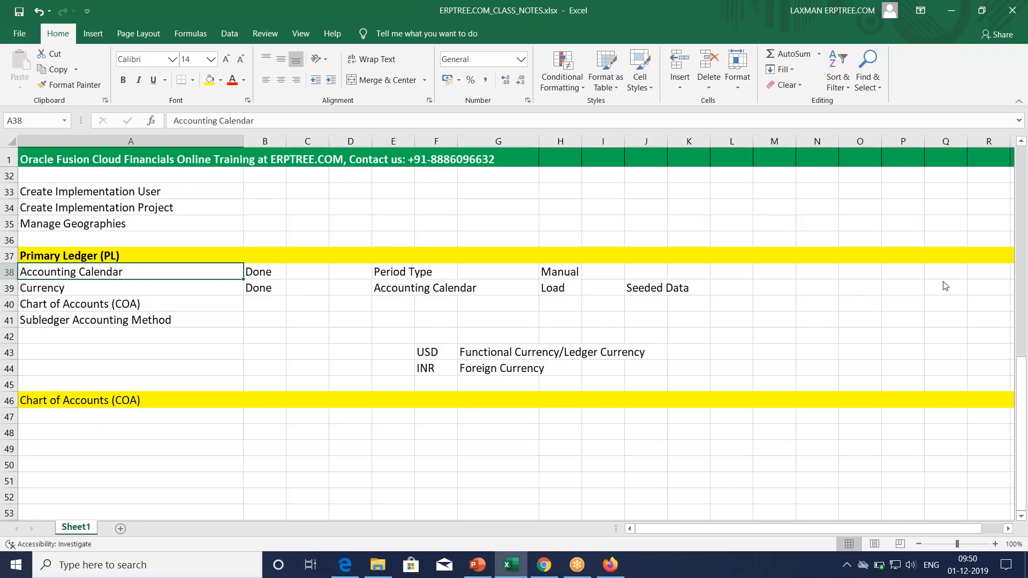
{"action": "left_click", "coordinate": [958, 253]}
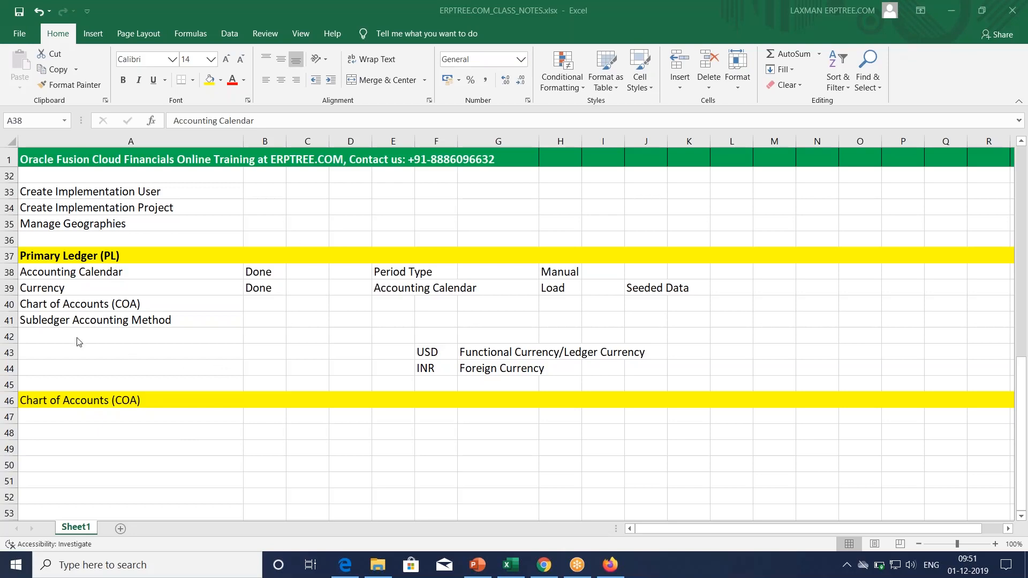
{"action": "left_click", "coordinate": [51, 335]}
{"action": "left_click_drag", "start_coordinate": [89, 256], "coordinate": [257, 318]}
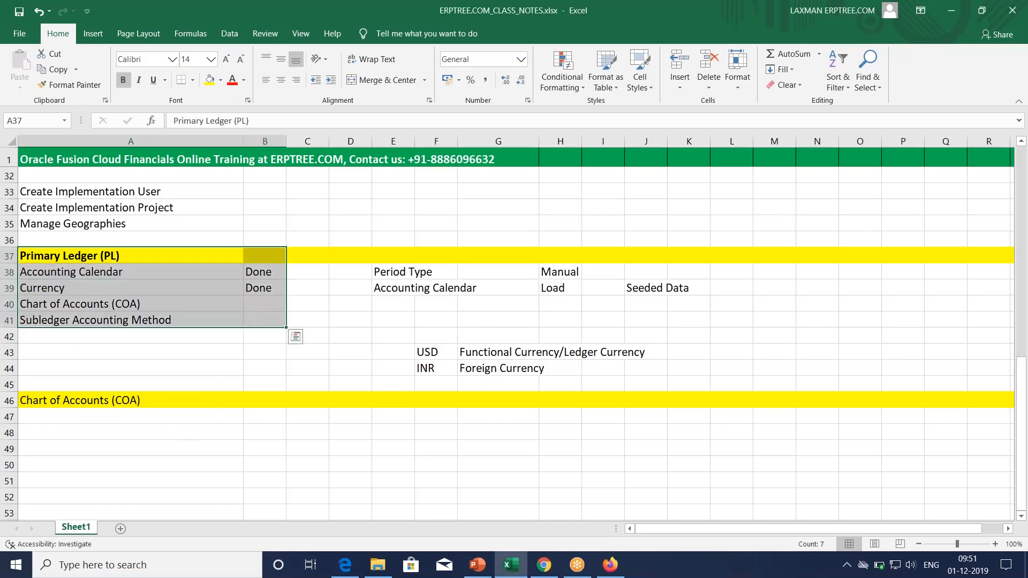
{"action": "left_click", "coordinate": [294, 441]}
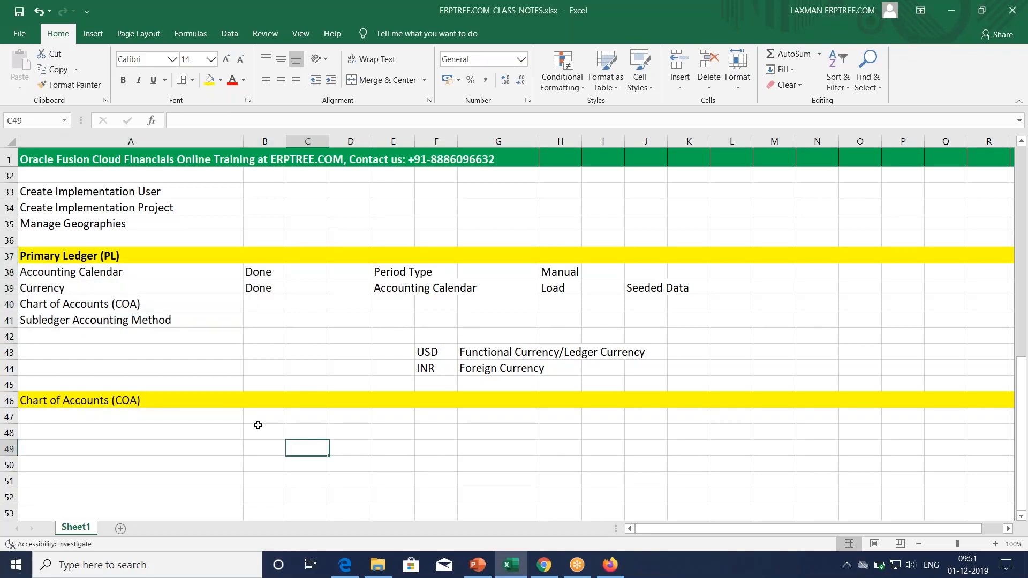
{"action": "left_click", "coordinate": [945, 12]}
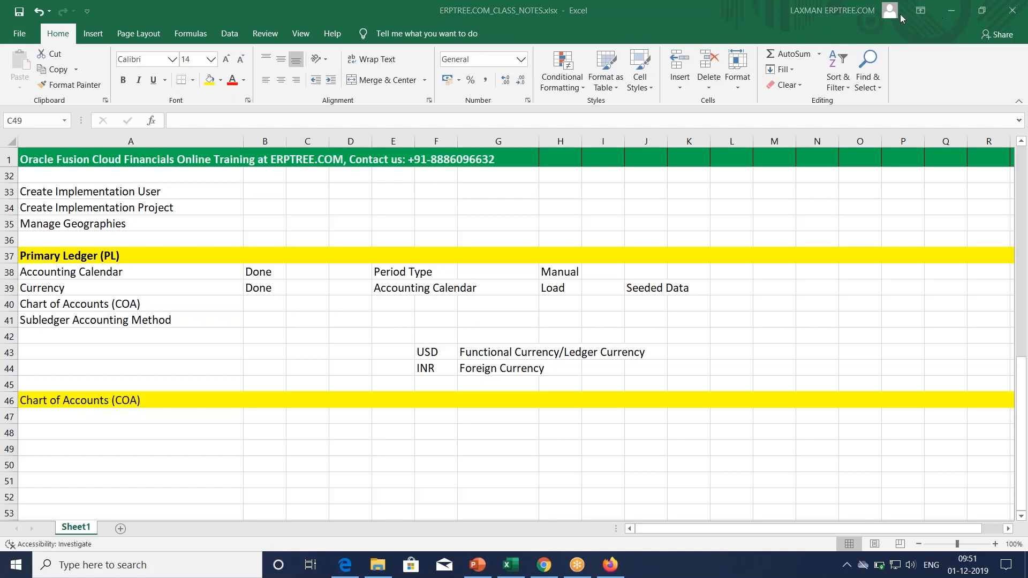